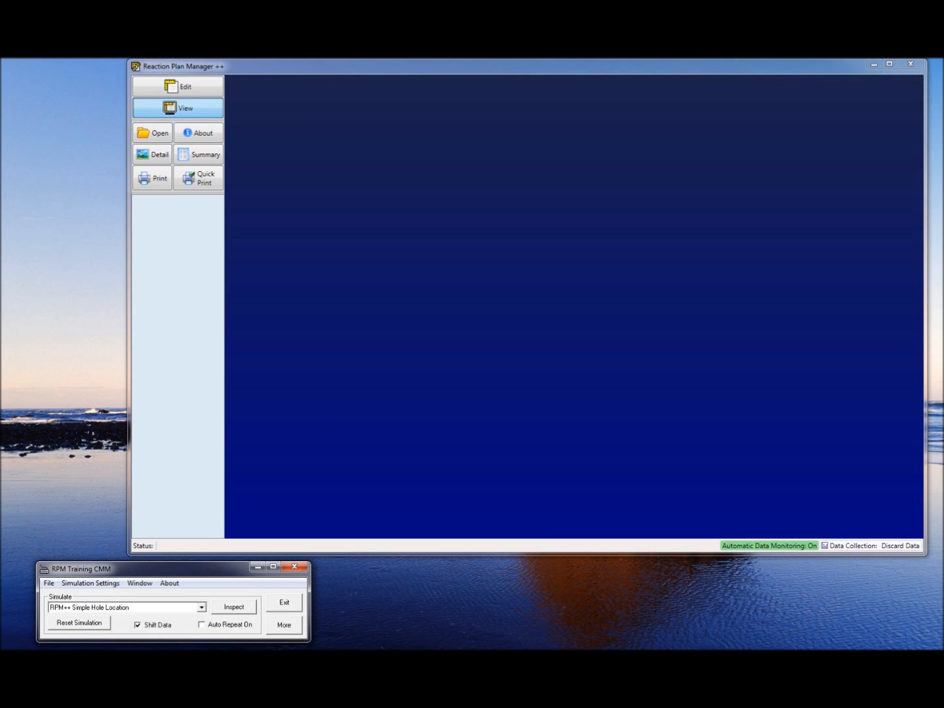
# Step: Simulate an inspection of RPM++ Simple Hole Location and open its bolt pattern analysis, continuing the evaluation
pyautogui.moveTo(155, 570); pyautogui.dragTo(155, 569)
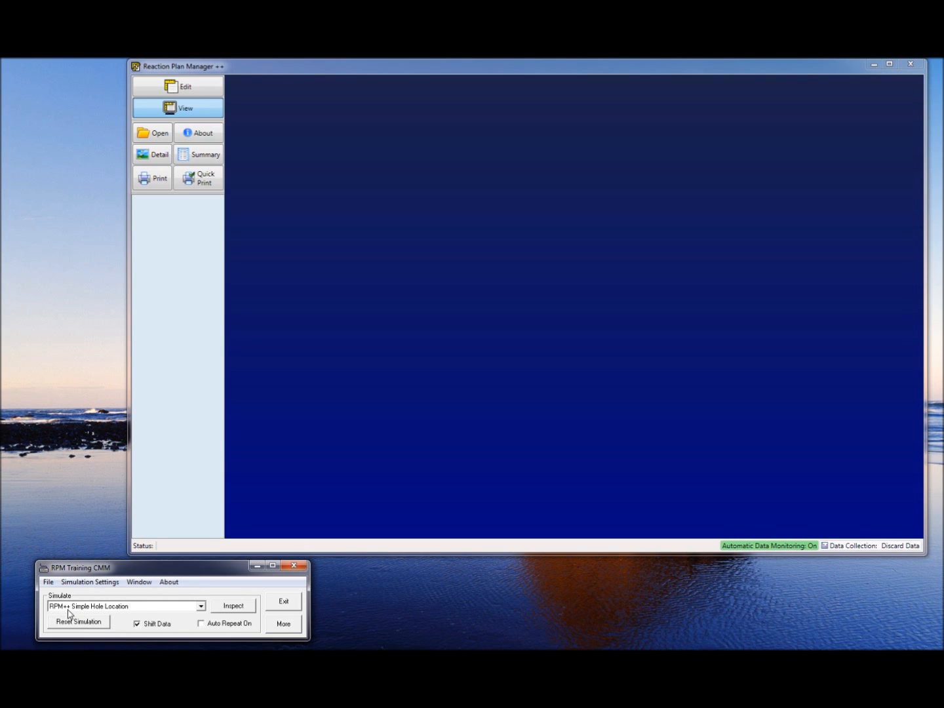
pyautogui.click(225, 610)
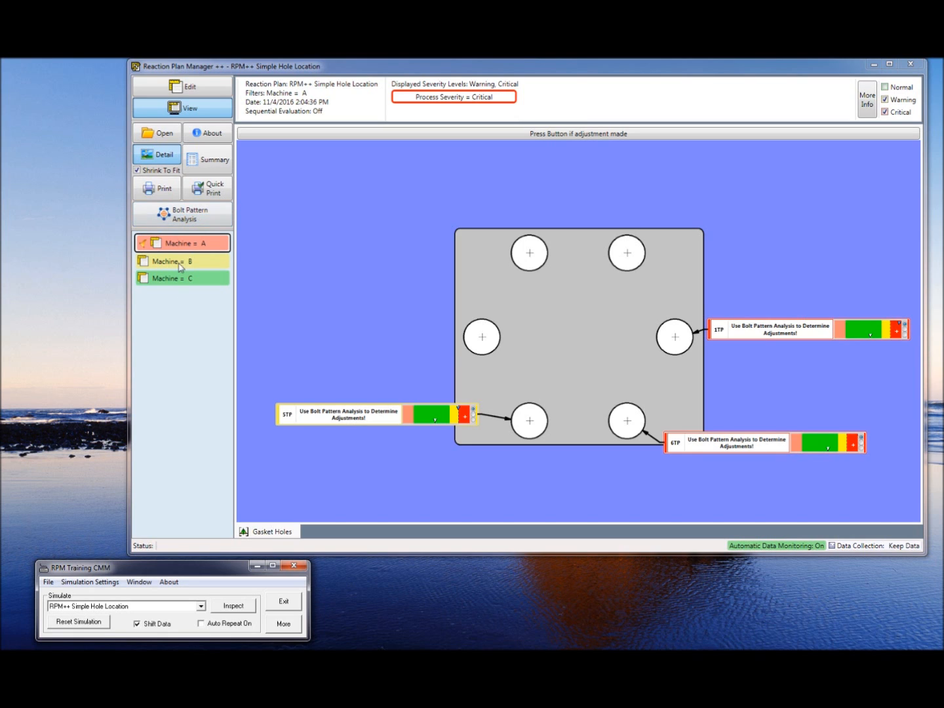
pyautogui.click(182, 220)
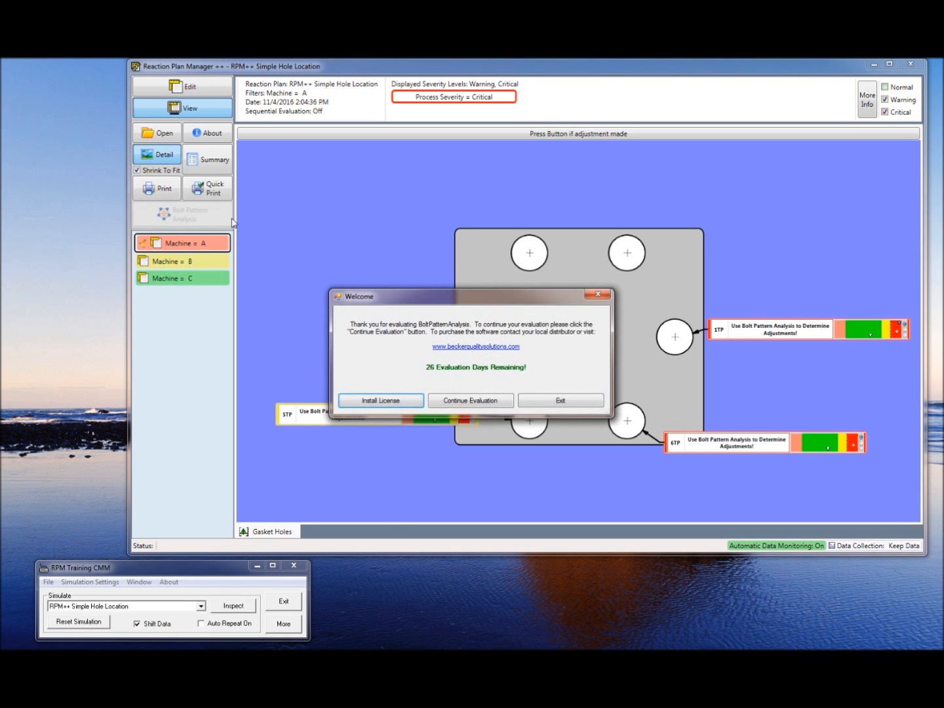
pyautogui.click(466, 400)
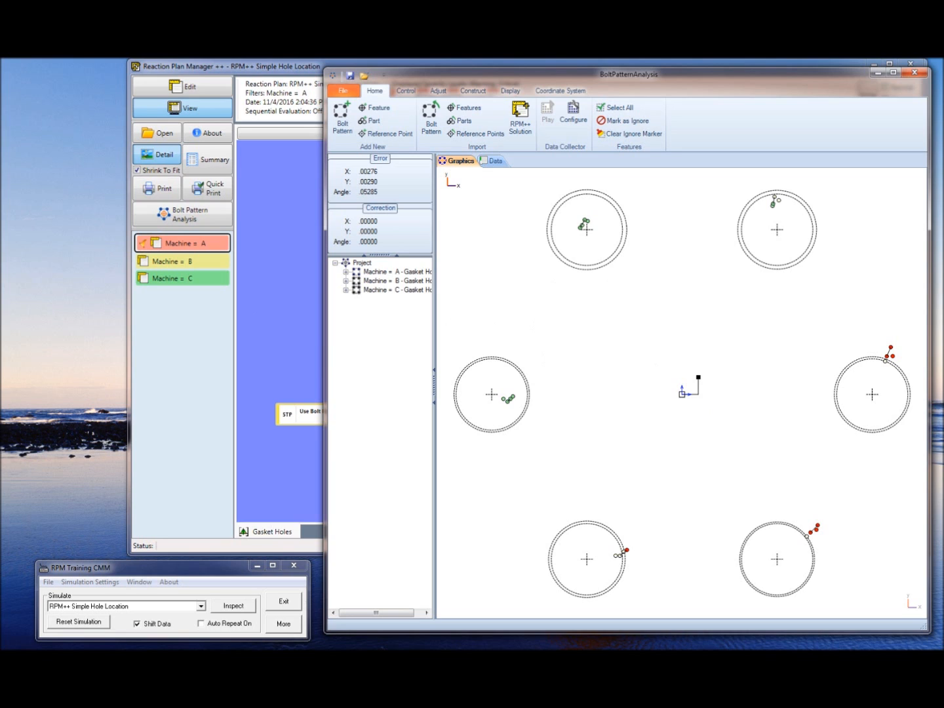
# Step: Simulate an inspection of RPM++ Basics and open its bolt pattern analysis, continuing the evaluation
pyautogui.click(144, 568)
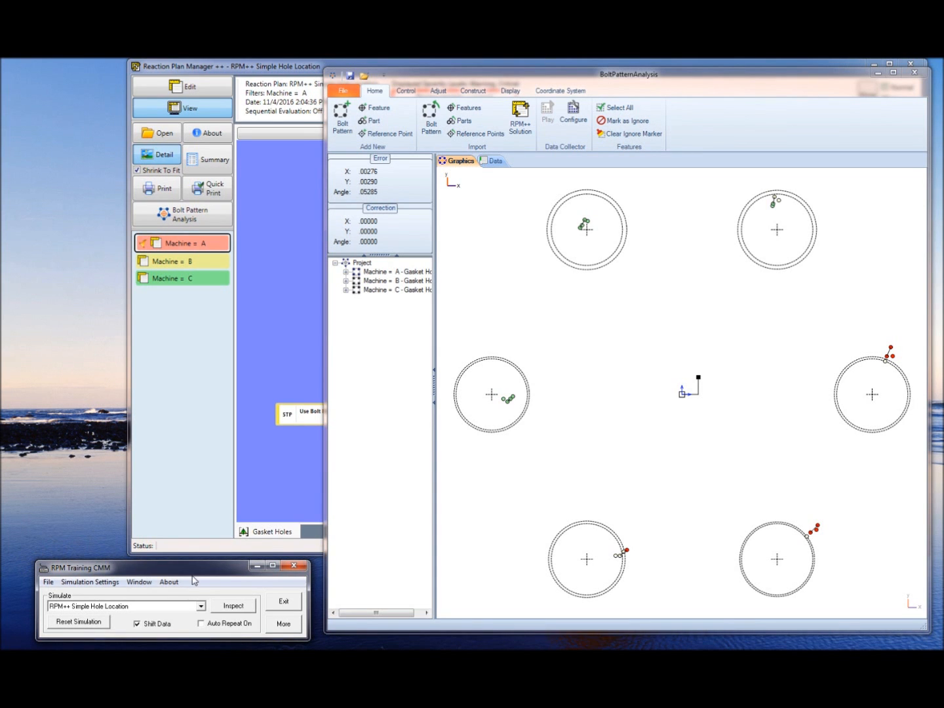
pyautogui.click(205, 606)
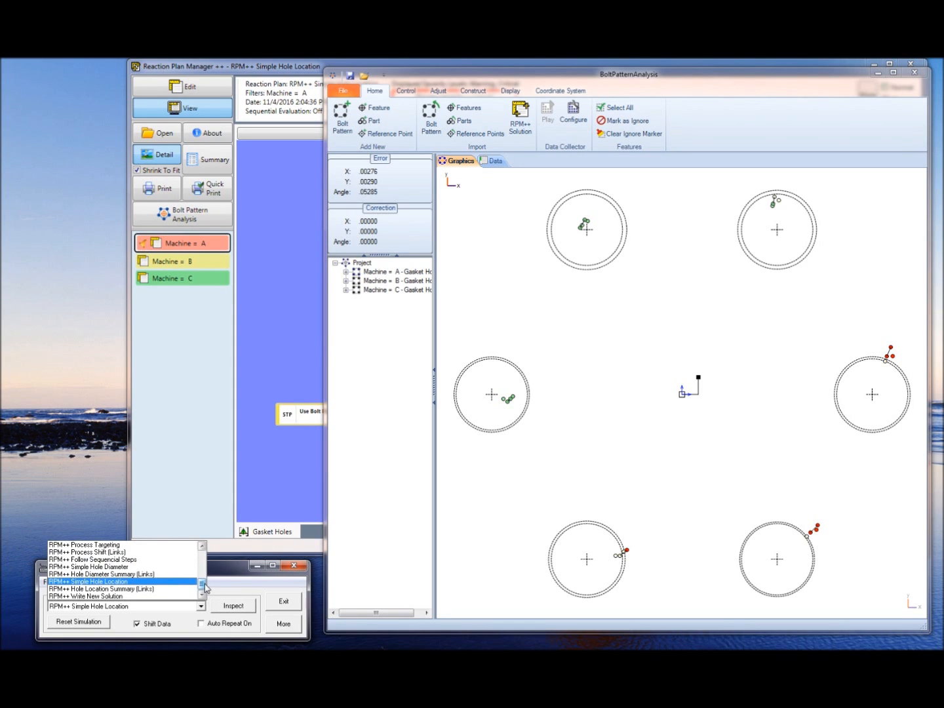
pyautogui.scroll(1, 205, 586)
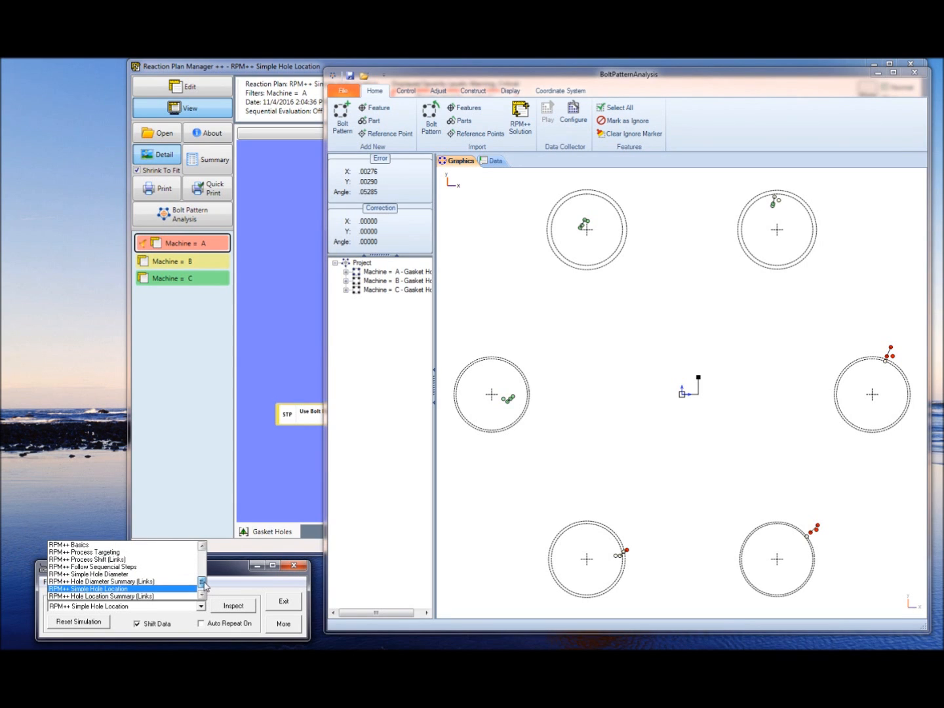
pyautogui.click(92, 545)
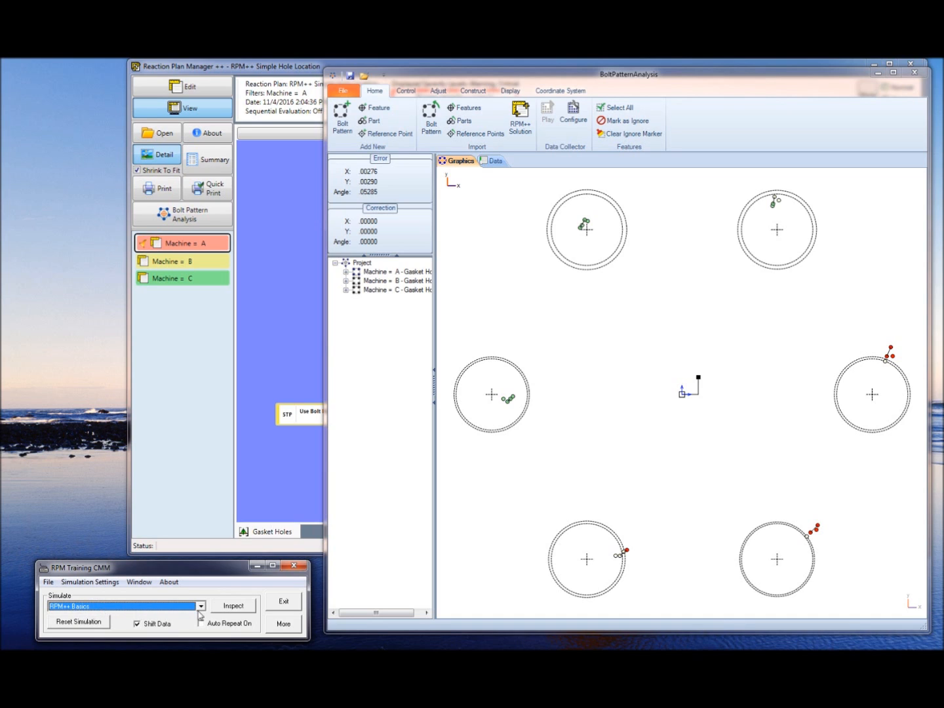
pyautogui.click(218, 608)
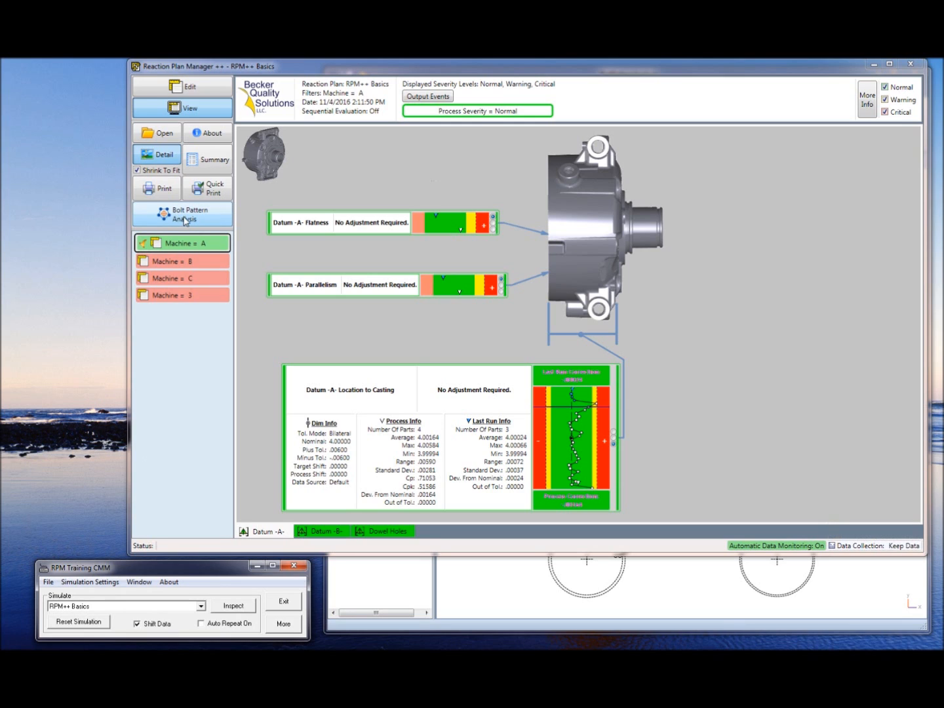
pyautogui.click(197, 222)
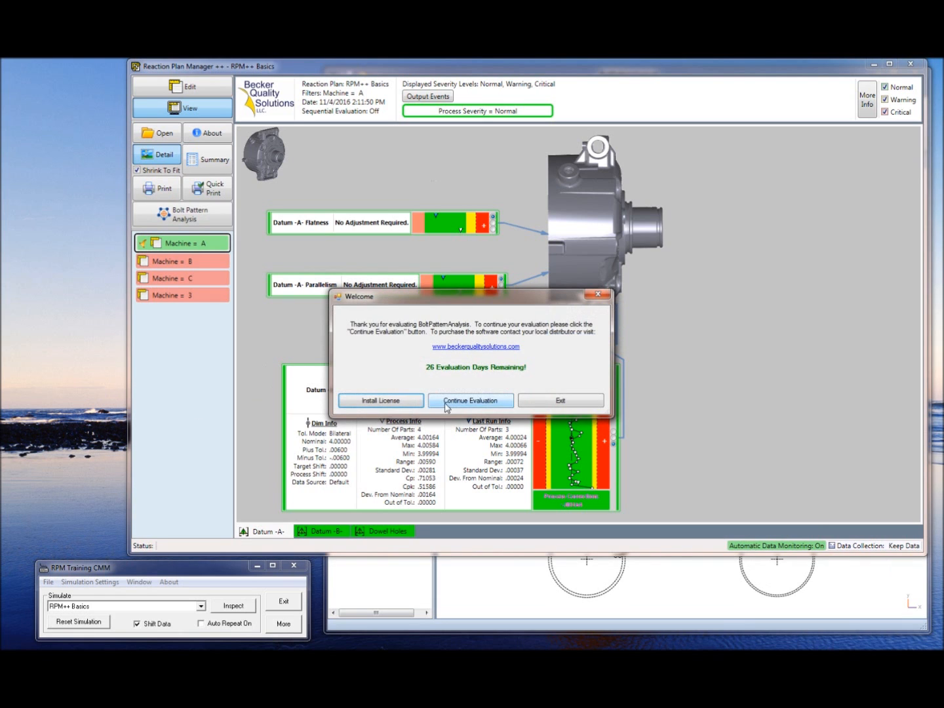
pyautogui.click(451, 403)
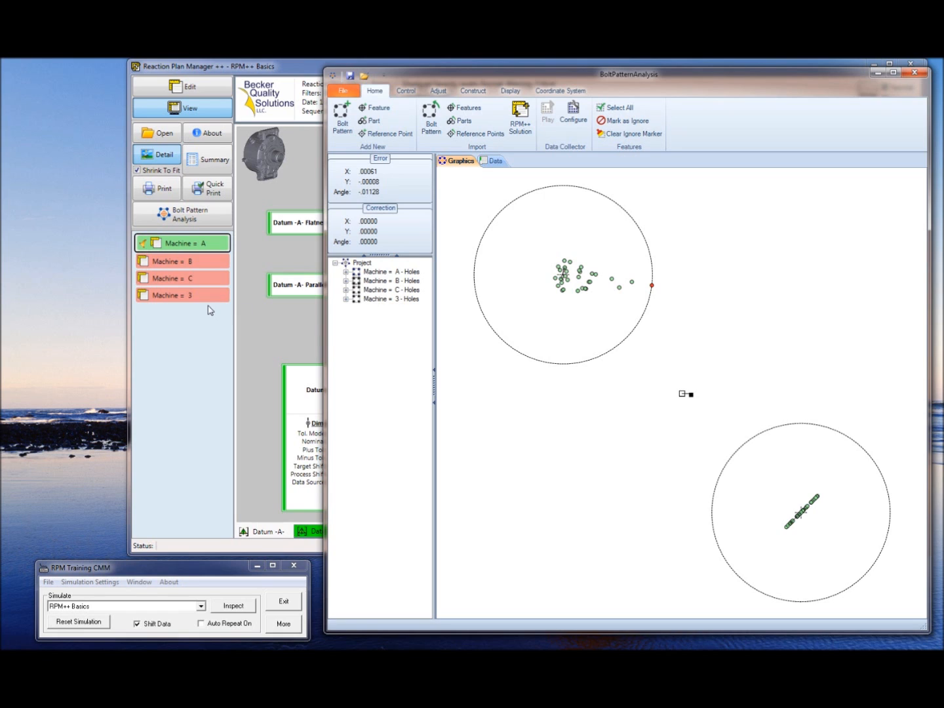
# Step: Compare the hole patterns of machines A, B, C and 3 by switching between them in the project tree
pyautogui.click(412, 281)
pyautogui.click(407, 290)
pyautogui.click(406, 299)
pyautogui.click(406, 291)
pyautogui.click(409, 282)
pyautogui.click(407, 272)
pyautogui.click(407, 281)
pyautogui.click(406, 290)
pyautogui.click(405, 299)
pyautogui.click(406, 290)
pyautogui.click(407, 281)
pyautogui.click(407, 272)
pyautogui.click(408, 282)
pyautogui.click(407, 299)
pyautogui.click(406, 291)
pyautogui.click(407, 272)
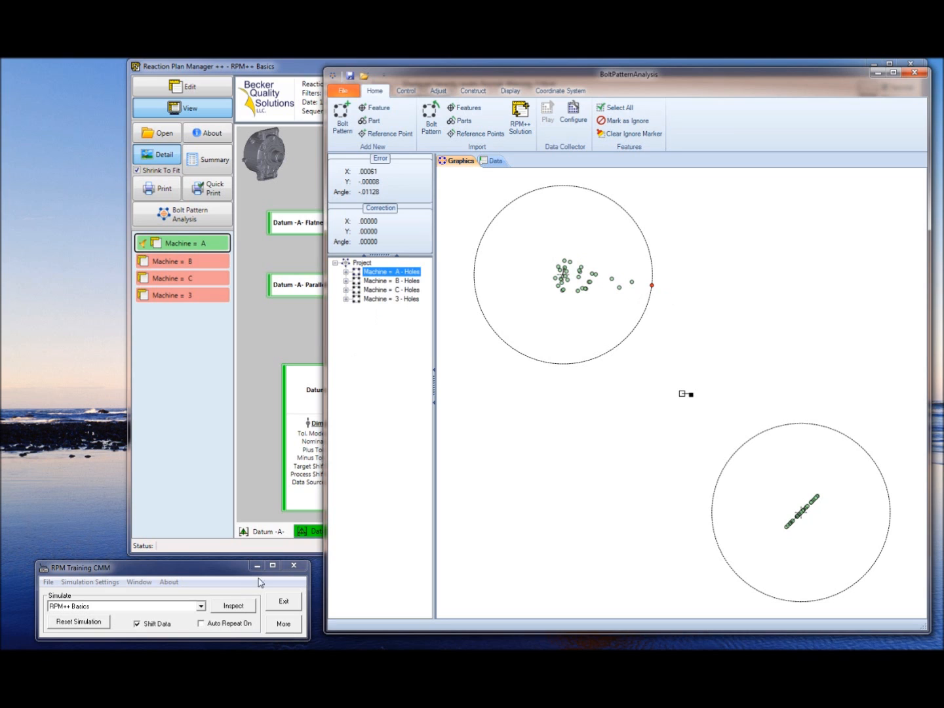
# Step: Simulate an inspection of RPM++ Process Targeting in the RPM Training CMM
pyautogui.click(209, 609)
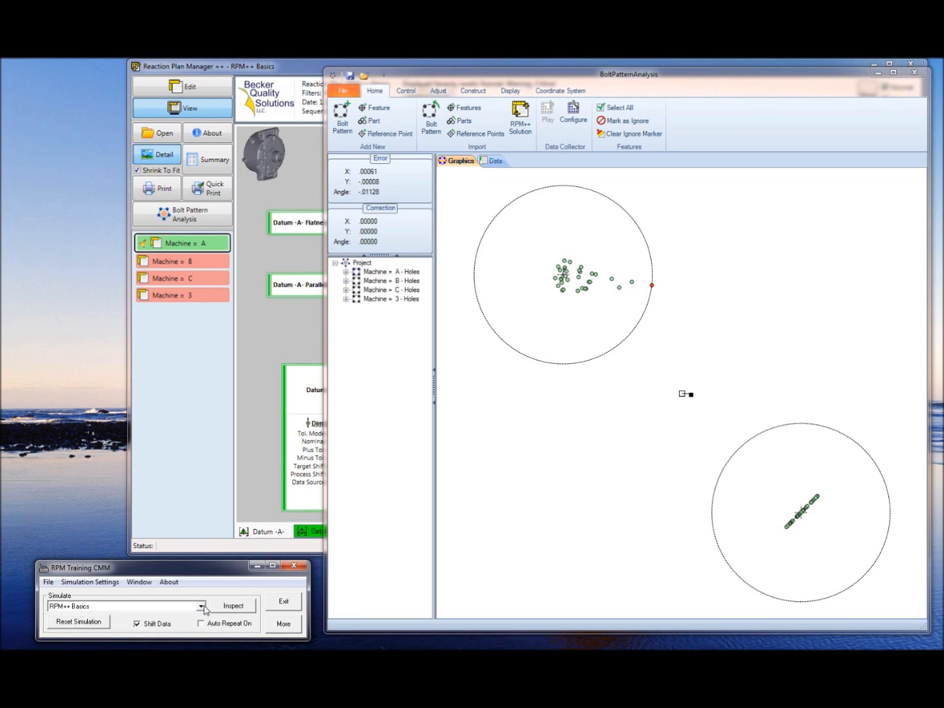
pyautogui.click(204, 605)
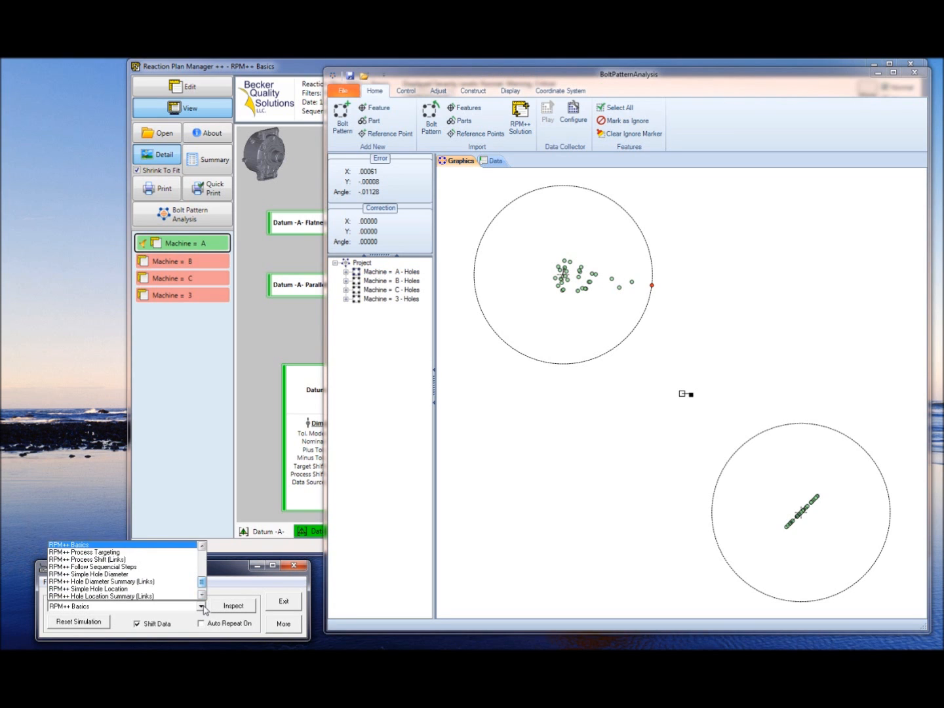
pyautogui.click(148, 552)
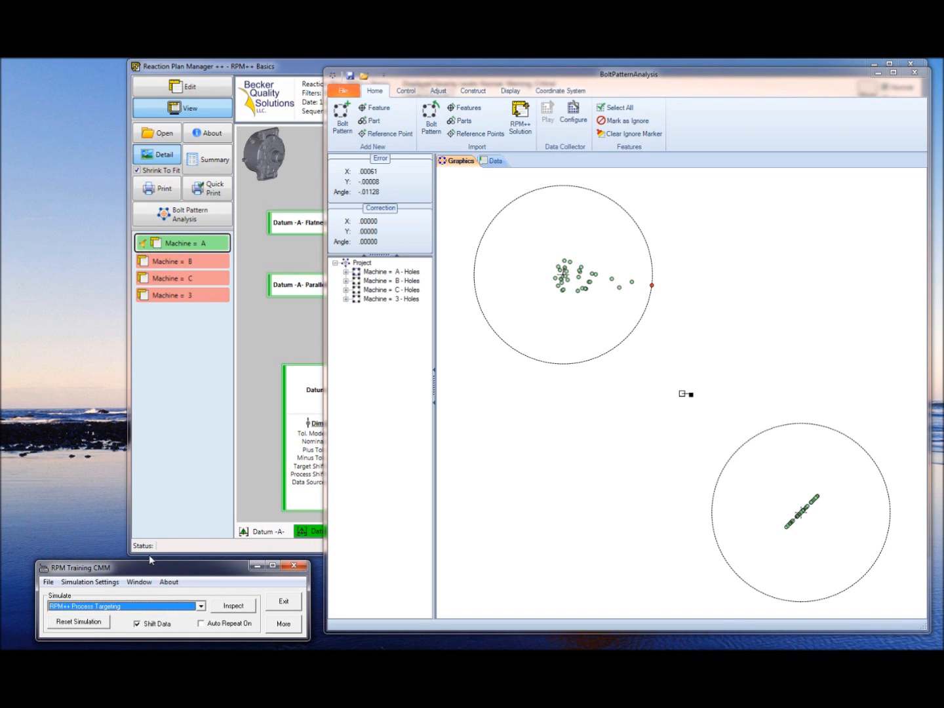
pyautogui.click(234, 607)
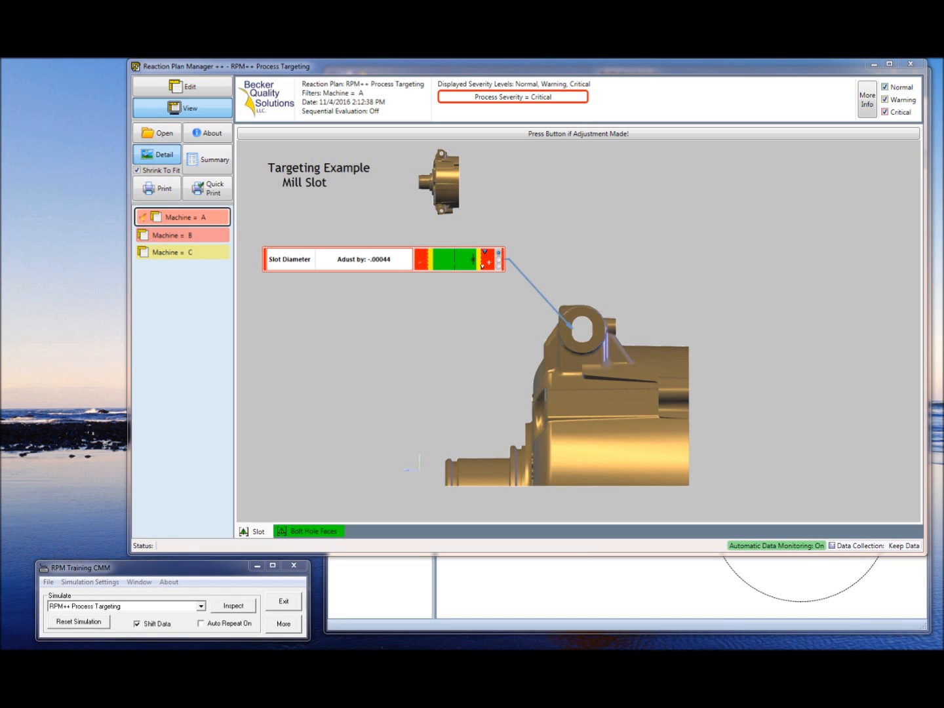
# Step: Simulate an inspection of RPM++ Write New Solution in the RPM Training CMM
pyautogui.click(138, 574)
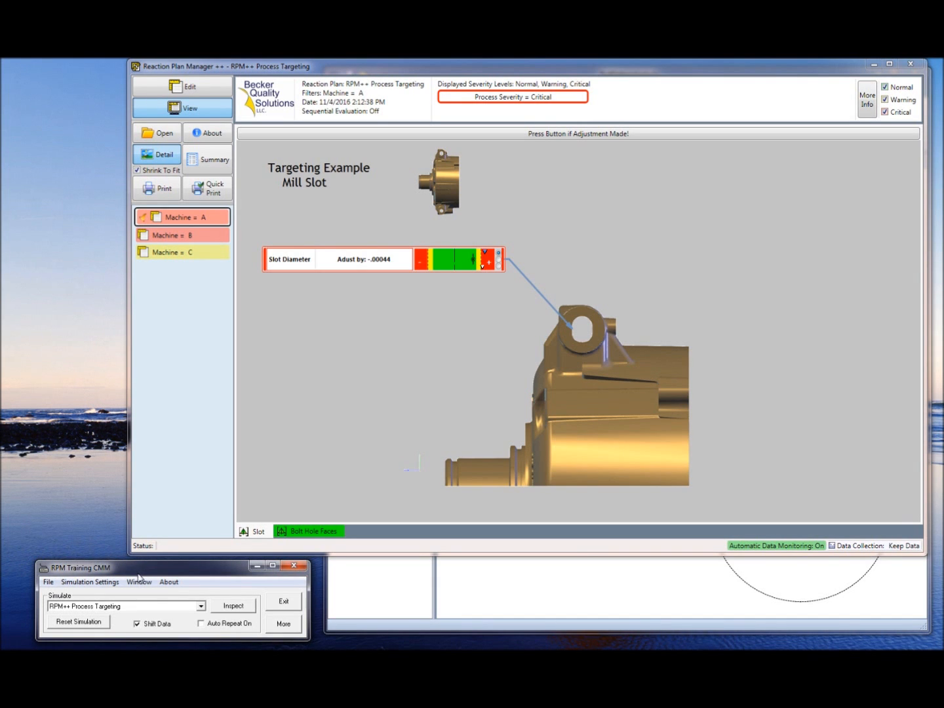
pyautogui.click(201, 607)
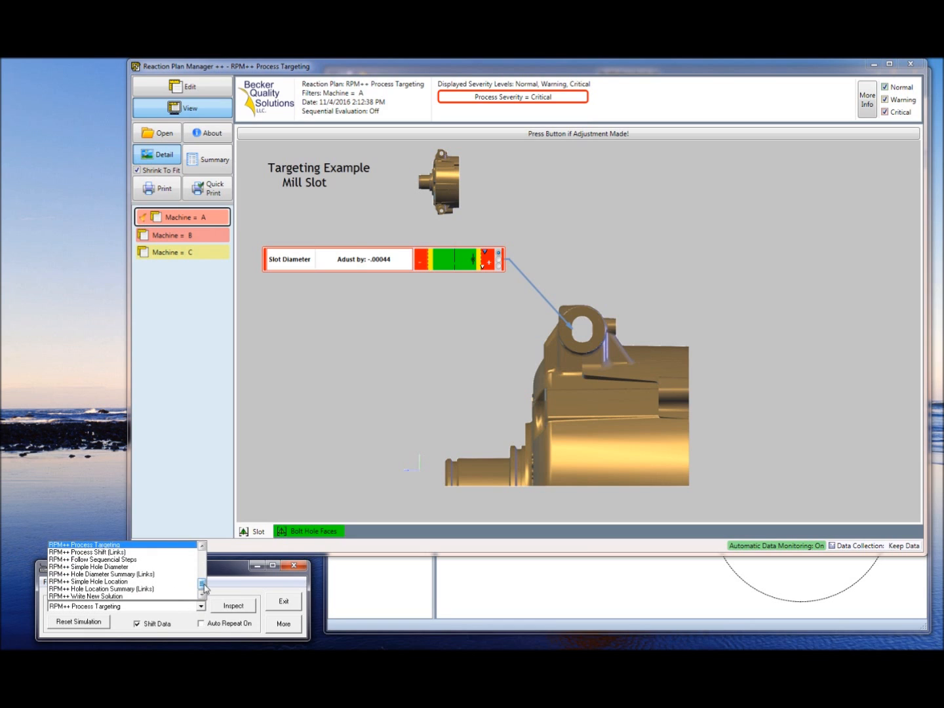
pyautogui.click(129, 596)
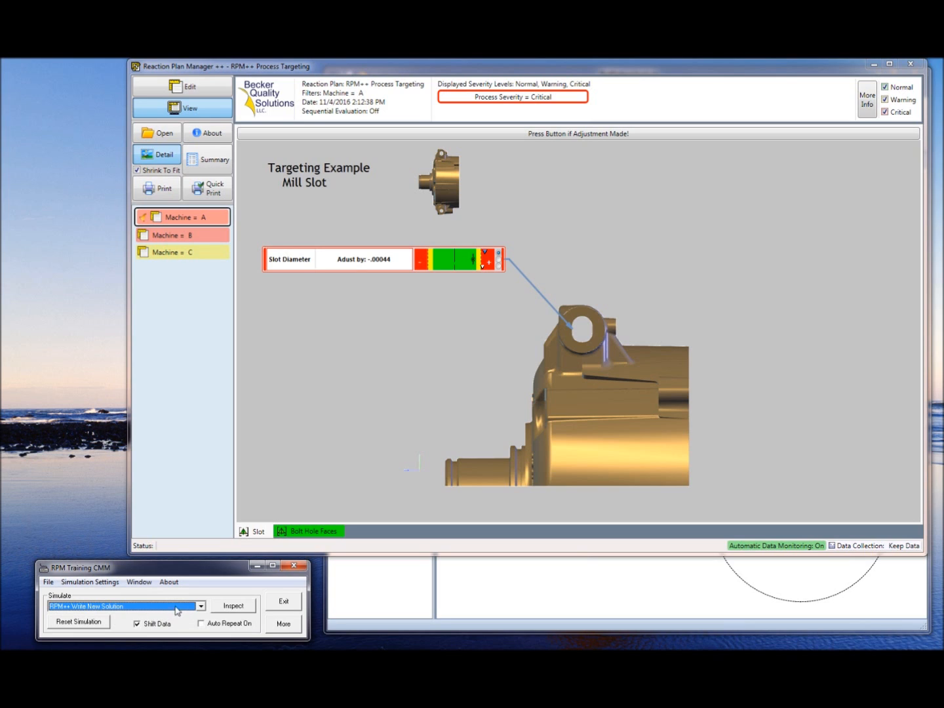
pyautogui.click(221, 609)
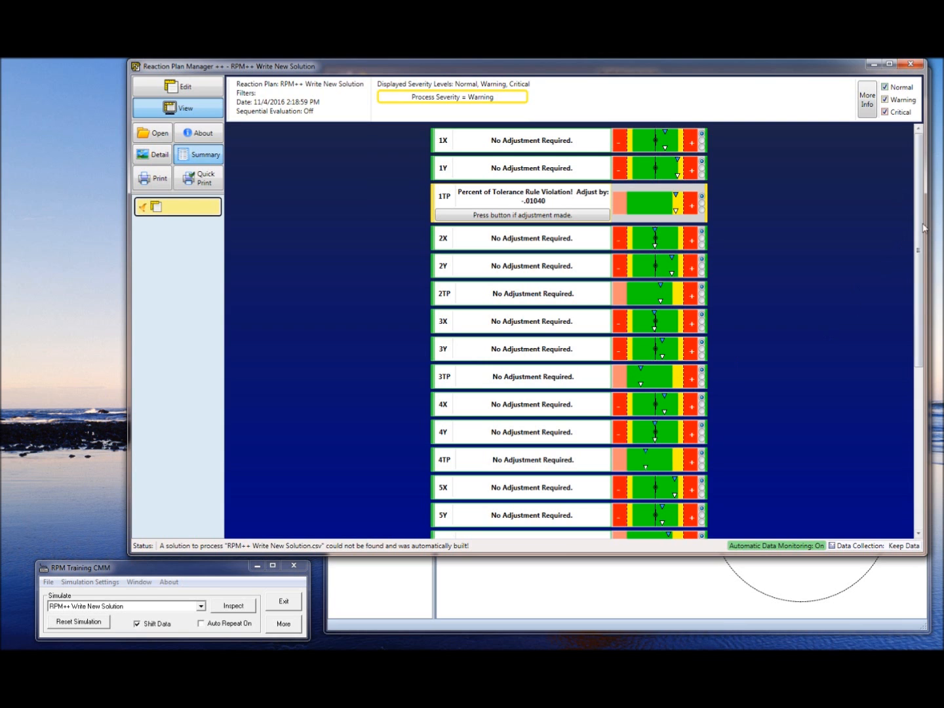
# Step: Review the dimension summary of the RPM++ Write New Solution plan and switch the plan to edit mode
pyautogui.moveTo(923, 230)
pyautogui.mouseDown()
pyautogui.moveTo(925, 387)
pyautogui.moveTo(924, 217)
pyautogui.mouseUp()
pyautogui.moveTo(916, 225); pyautogui.dragTo(921, 440)
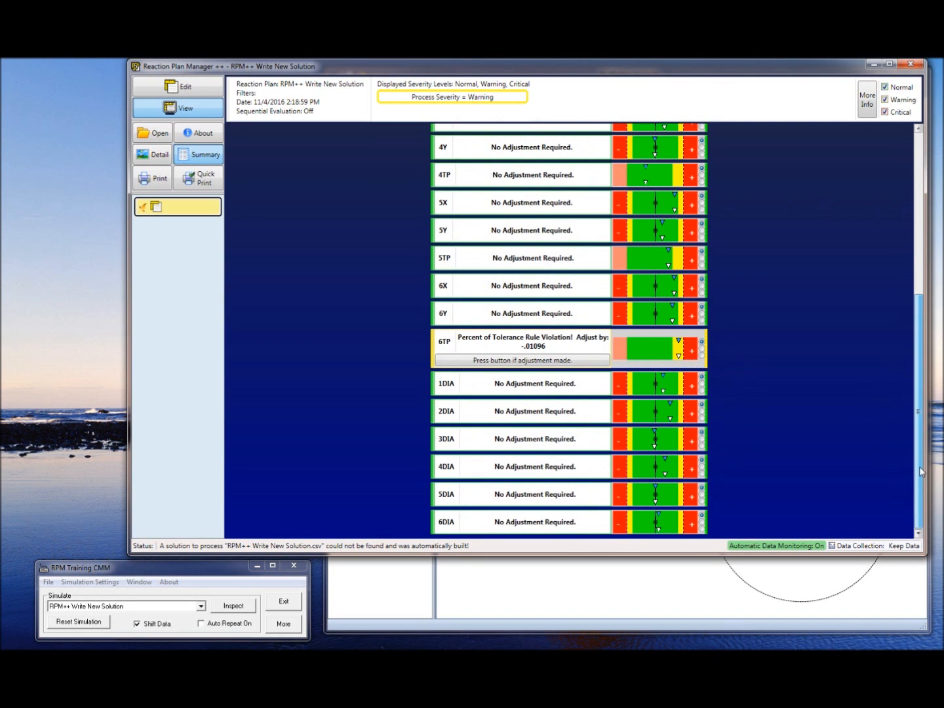
pyautogui.moveTo(918, 417); pyautogui.dragTo(923, 222)
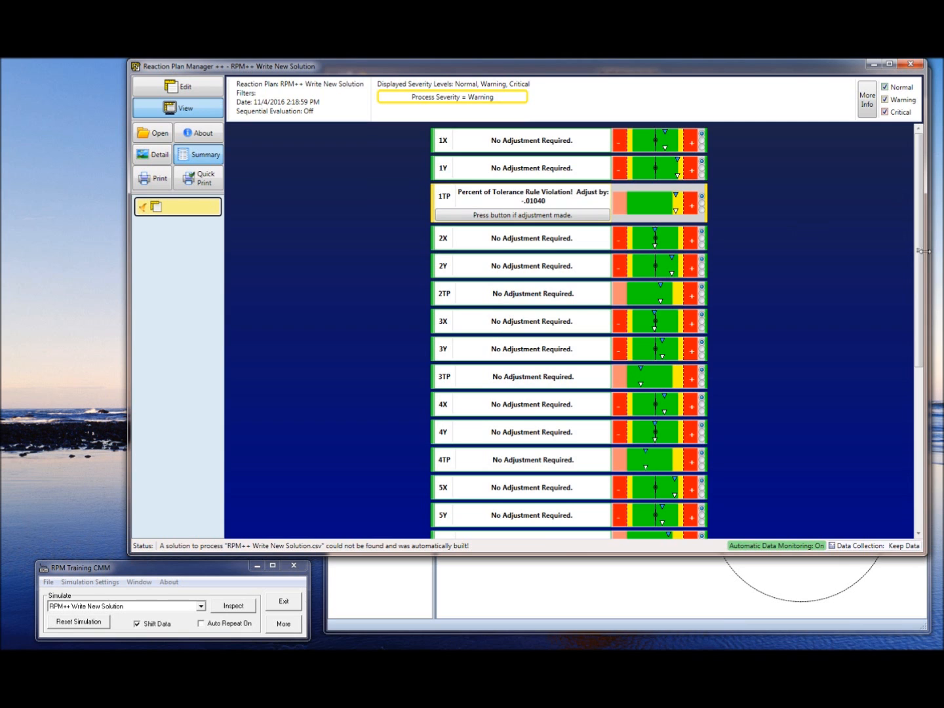
pyautogui.moveTo(922, 262)
pyautogui.mouseDown()
pyautogui.moveTo(922, 465)
pyautogui.moveTo(922, 246)
pyautogui.mouseUp()
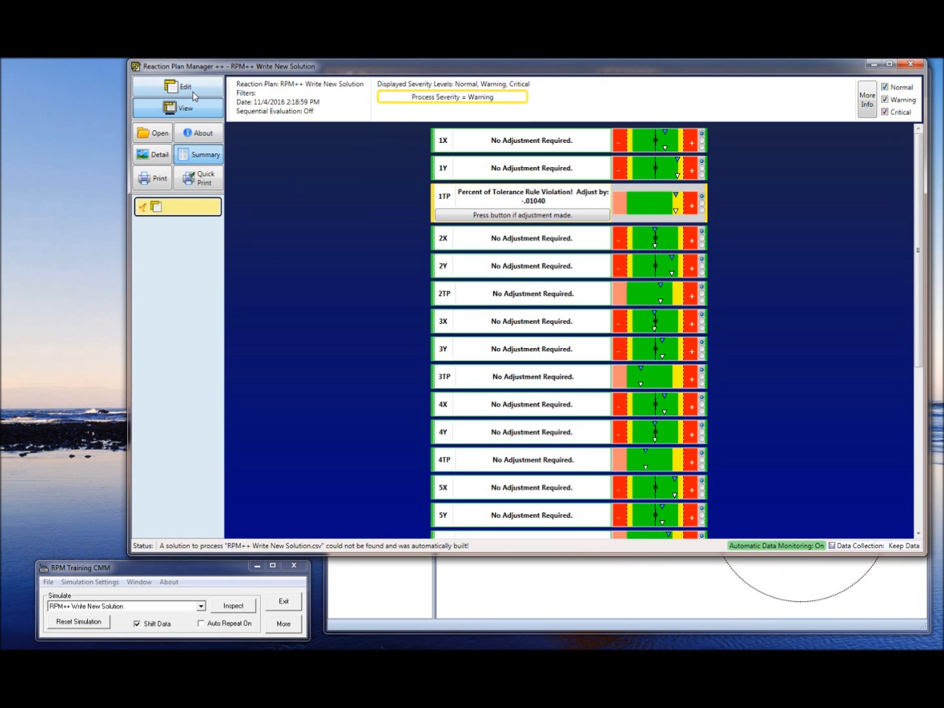
pyautogui.click(194, 95)
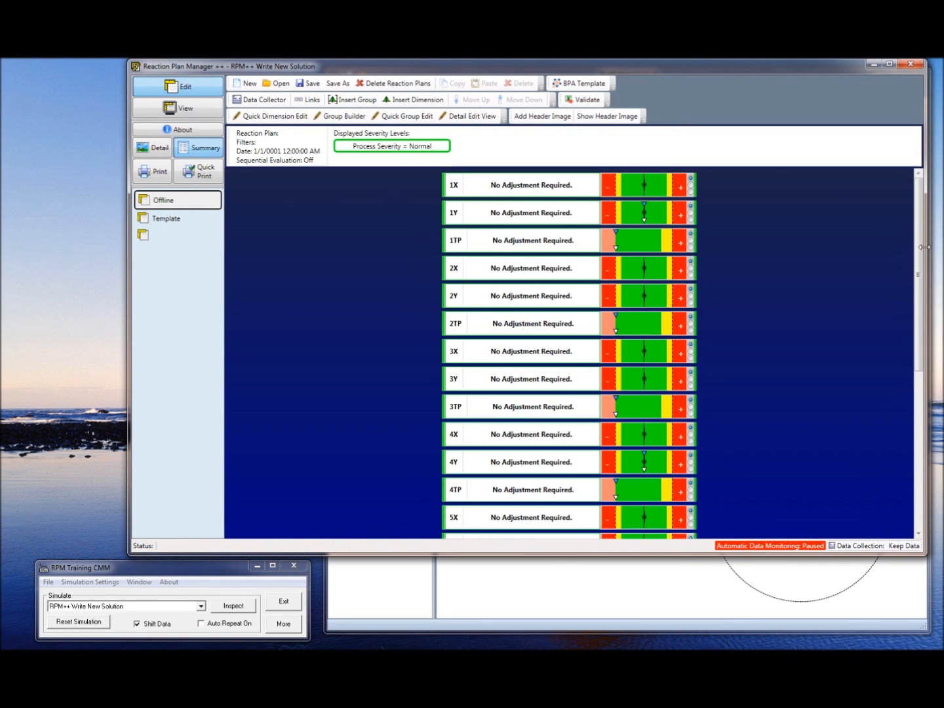
pyautogui.scroll(-5, 921, 282)
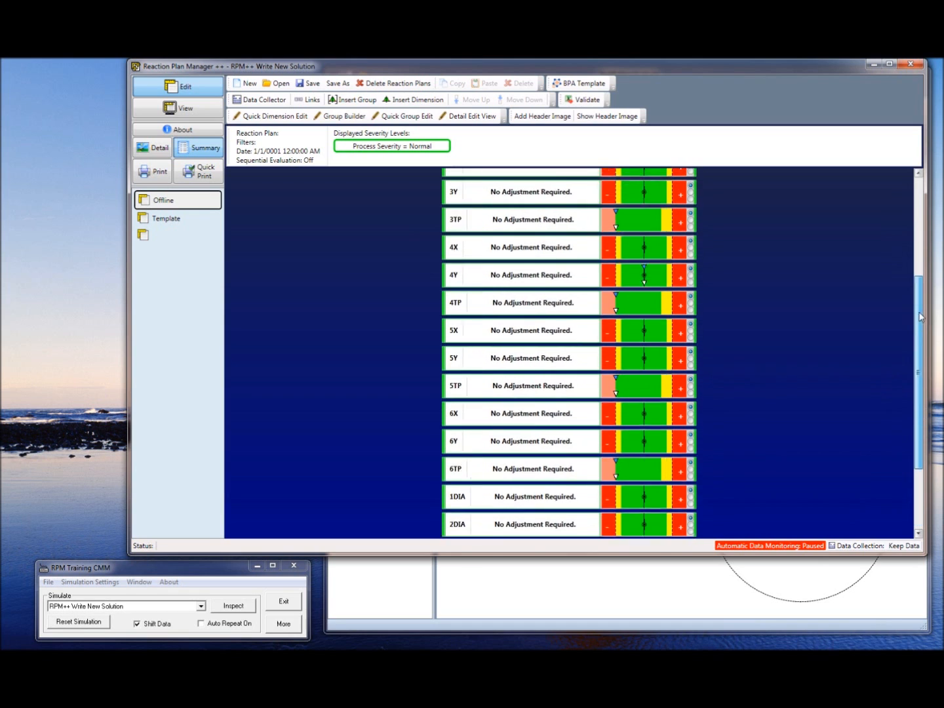
pyautogui.scroll(5, 921, 316)
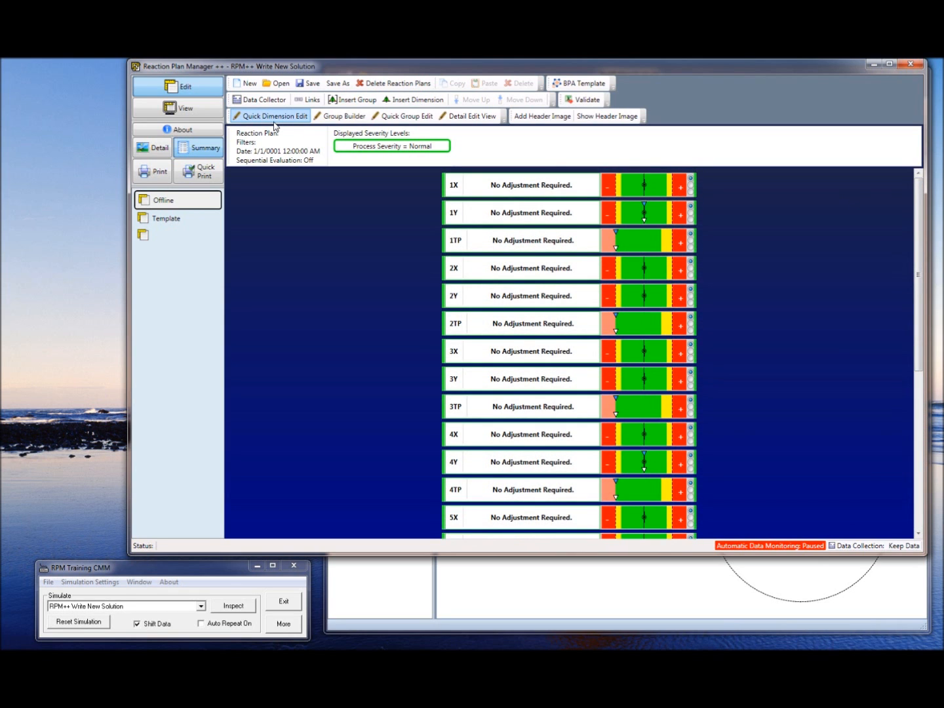
# Step: Use Quick Dimension Edit to turn off the process reset button display for all dimensions from 1X through 6DIA
pyautogui.click(254, 116)
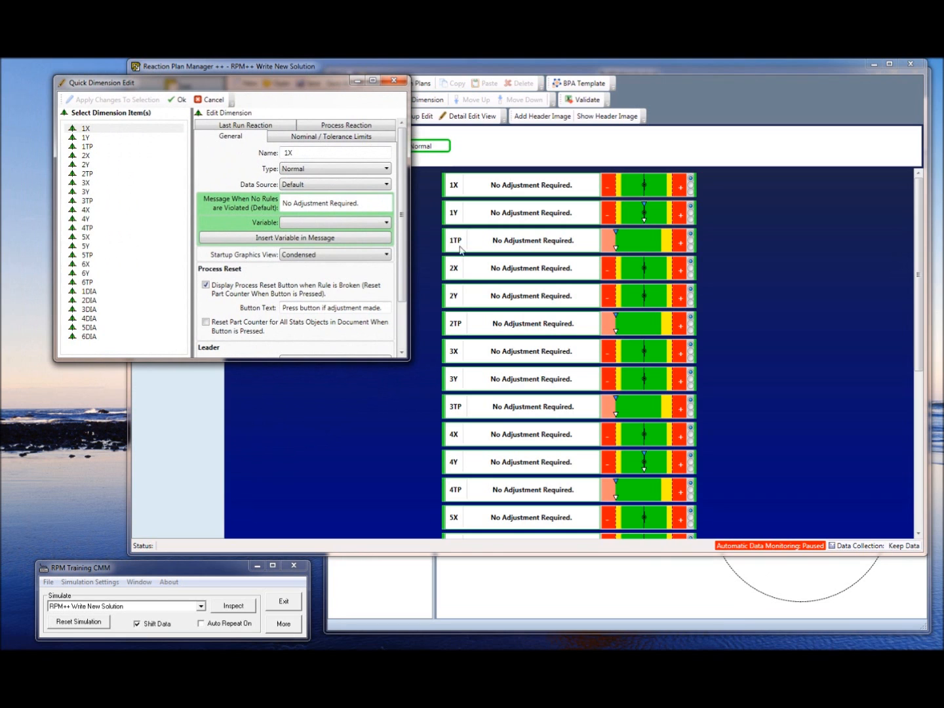
pyautogui.moveTo(407, 360); pyautogui.dragTo(928, 567)
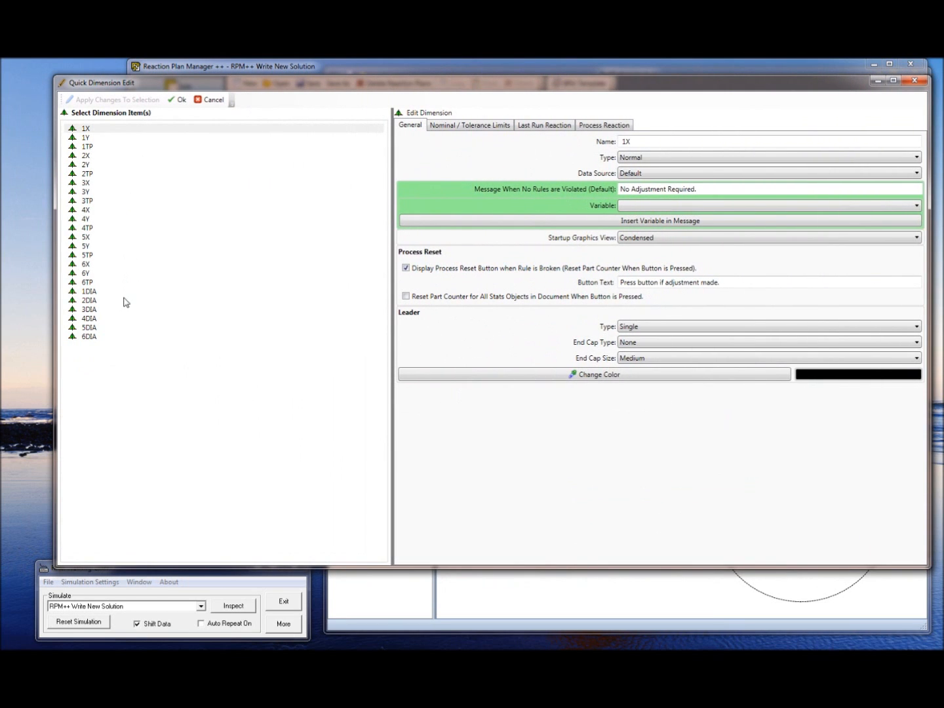
pyautogui.keyDown('shift'); pyautogui.click(90, 336); pyautogui.keyUp('shift')
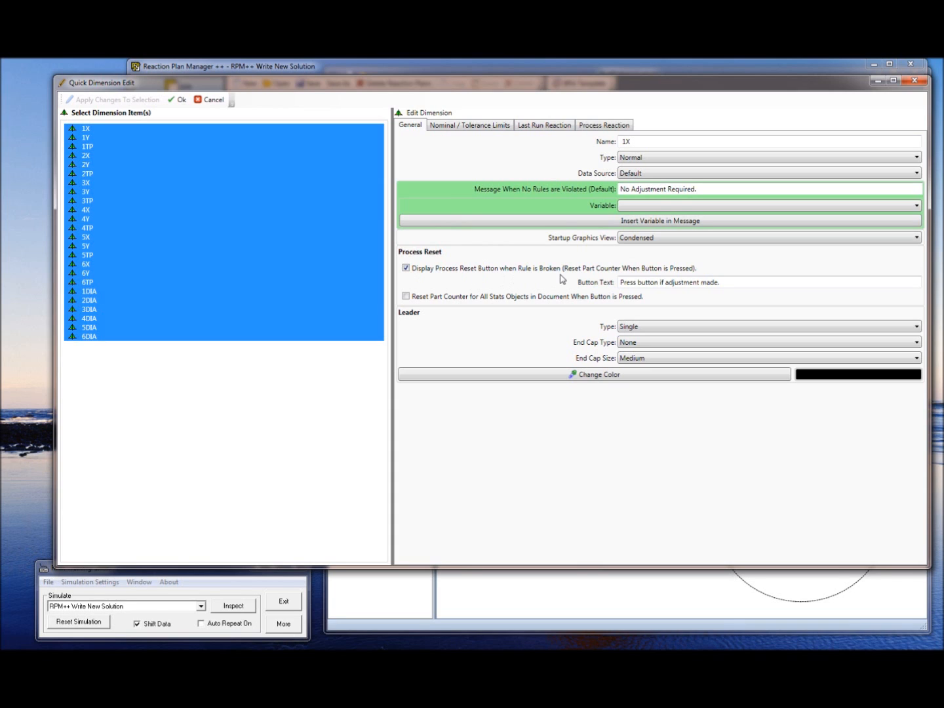
pyautogui.click(411, 270)
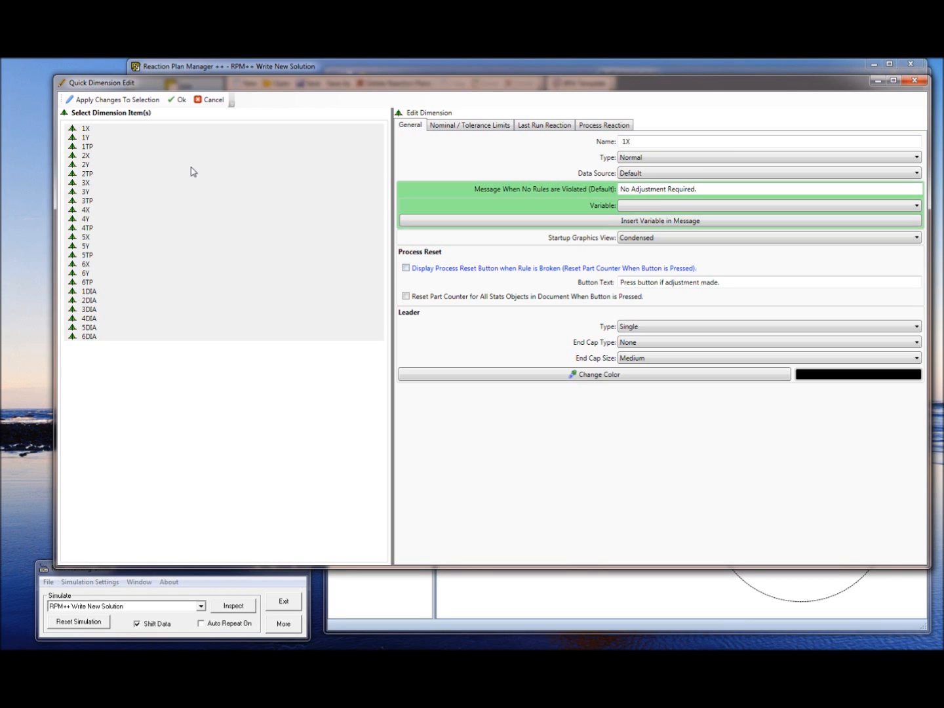
# Step: Set the type of all X and Y dimensions from 1X through 6Y to Auxiliary and apply the change
pyautogui.click(125, 131)
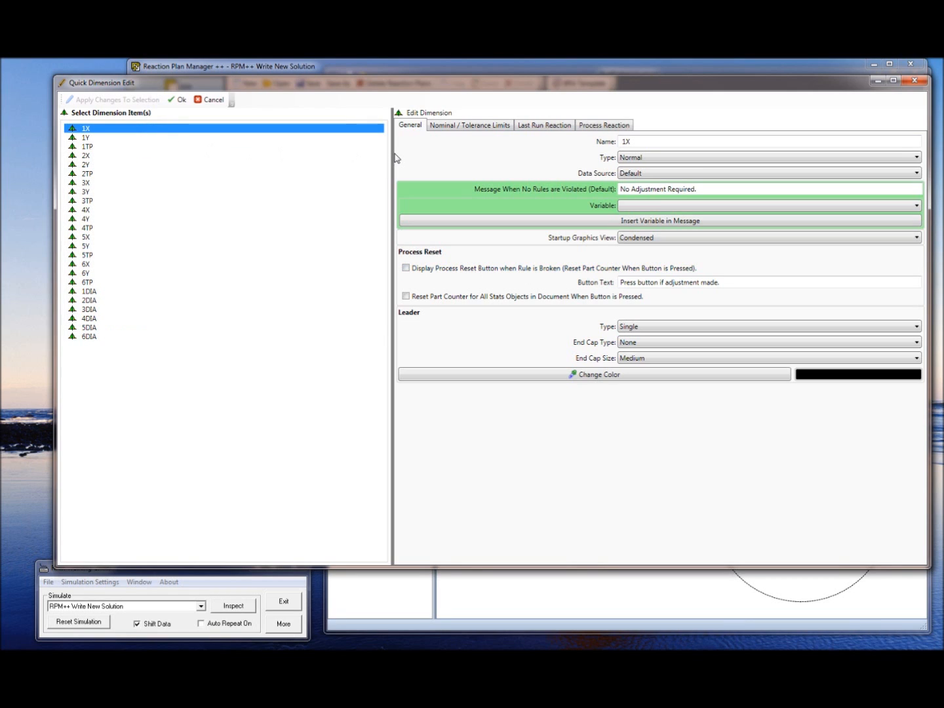
pyautogui.keyDown('ctrl'); pyautogui.click(96, 137); pyautogui.keyUp('ctrl')
pyautogui.keyDown('ctrl'); pyautogui.click(97, 156); pyautogui.keyUp('ctrl')
pyautogui.keyDown('ctrl'); pyautogui.click(98, 165); pyautogui.keyUp('ctrl')
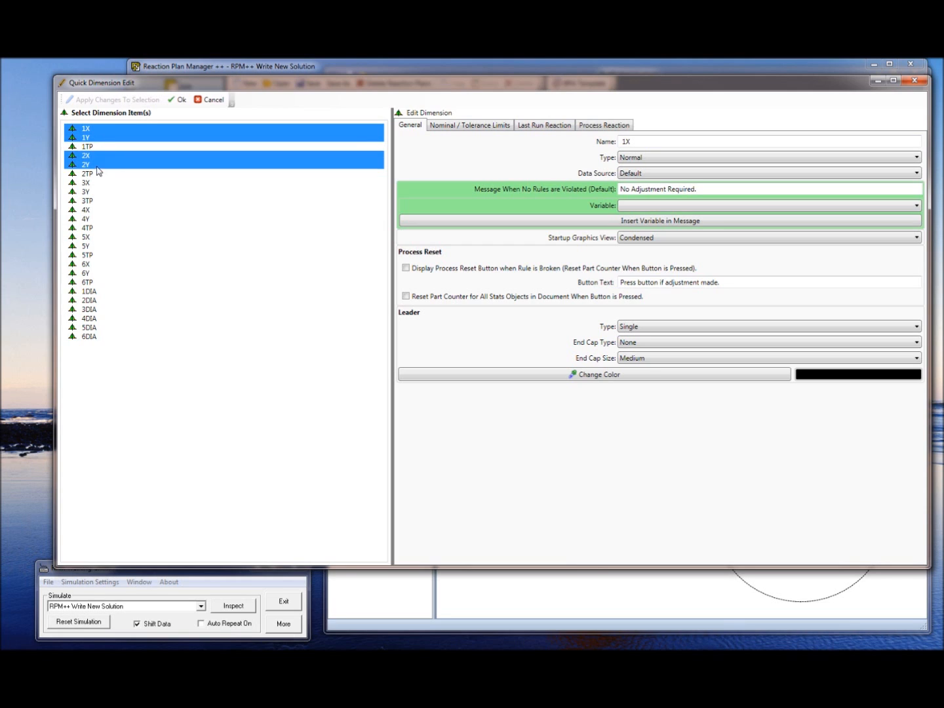
pyautogui.keyDown('ctrl'); pyautogui.click(98, 184); pyautogui.keyUp('ctrl')
pyautogui.keyDown('ctrl'); pyautogui.click(97, 192); pyautogui.keyUp('ctrl')
pyautogui.keyDown('ctrl'); pyautogui.click(95, 209); pyautogui.keyUp('ctrl')
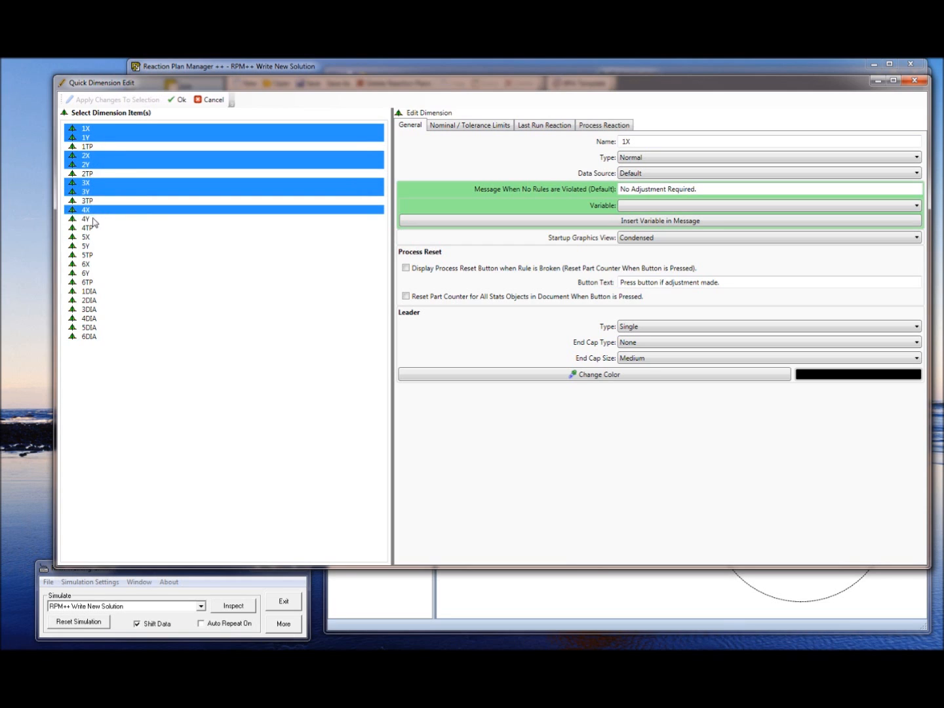
pyautogui.keyDown('ctrl'); pyautogui.click(94, 219); pyautogui.keyUp('ctrl')
pyautogui.keyDown('ctrl'); pyautogui.click(96, 237); pyautogui.keyUp('ctrl')
pyautogui.keyDown('ctrl'); pyautogui.click(97, 246); pyautogui.keyUp('ctrl')
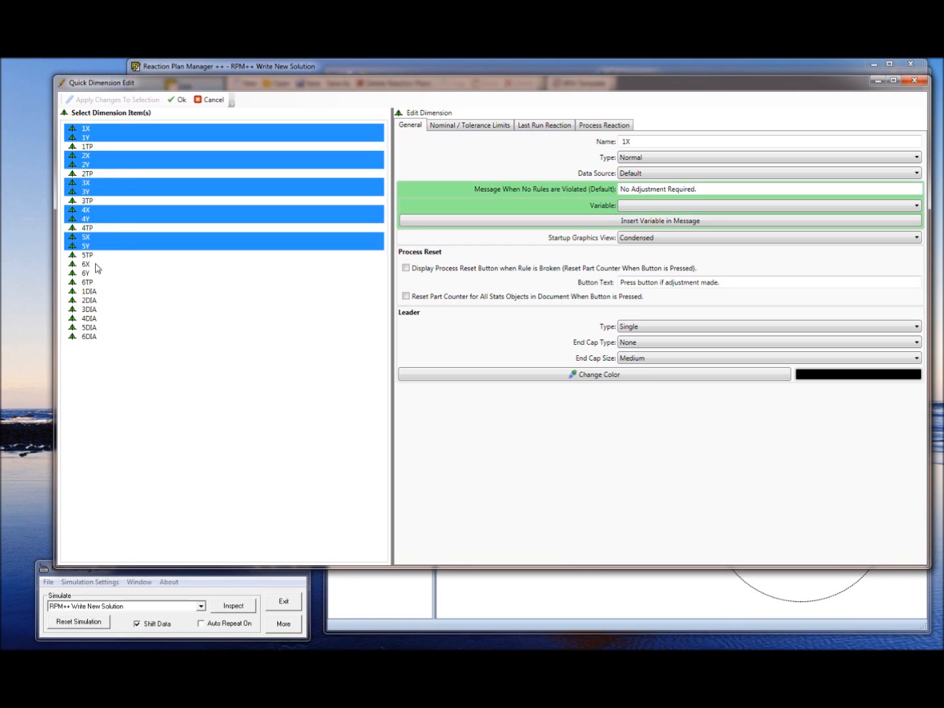
pyautogui.keyDown('ctrl'); pyautogui.click(96, 265); pyautogui.keyUp('ctrl')
pyautogui.keyDown('ctrl'); pyautogui.click(98, 273); pyautogui.keyUp('ctrl')
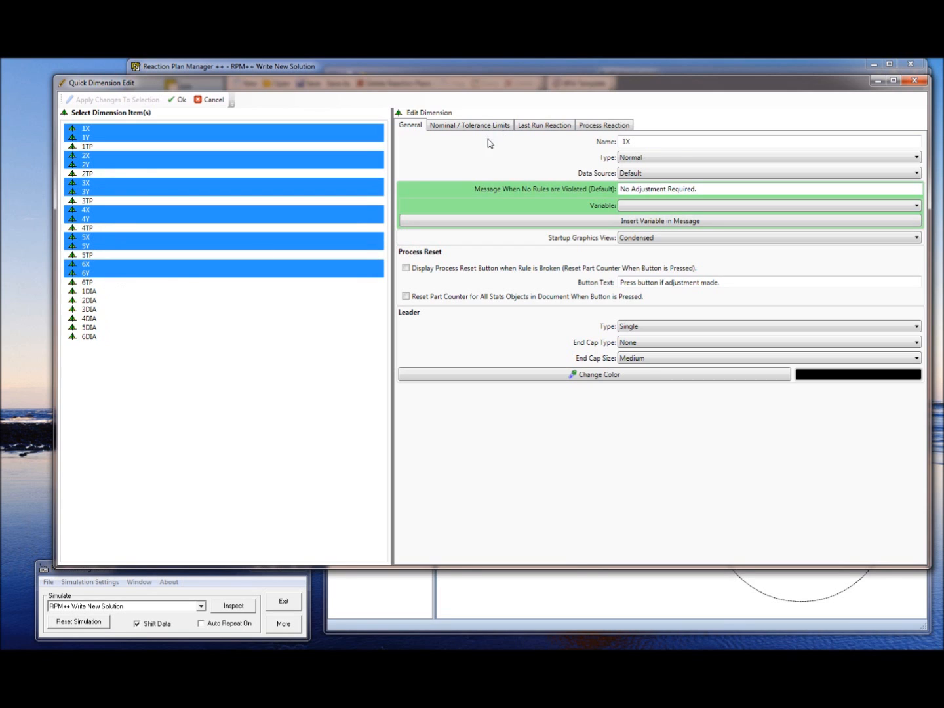
pyautogui.click(911, 158)
pyautogui.click(728, 177)
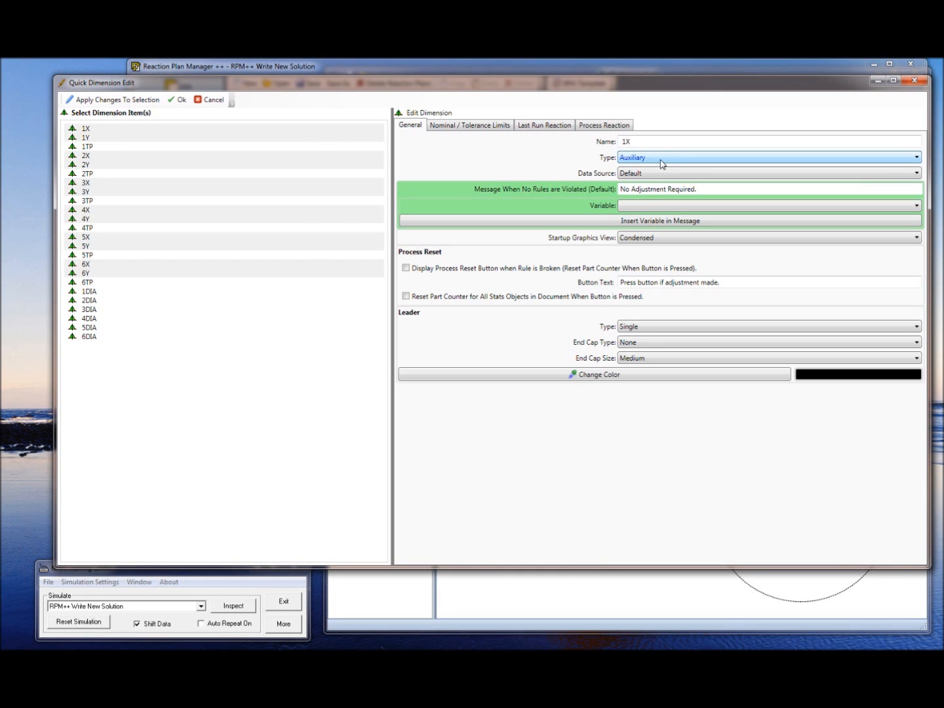
pyautogui.click(89, 104)
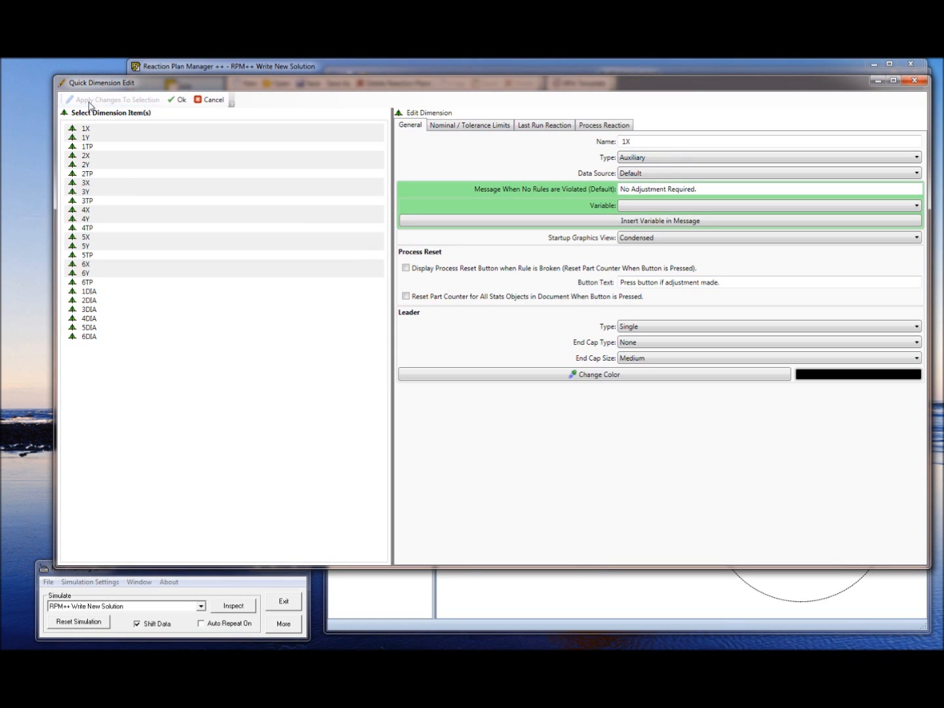
pyautogui.click(178, 100)
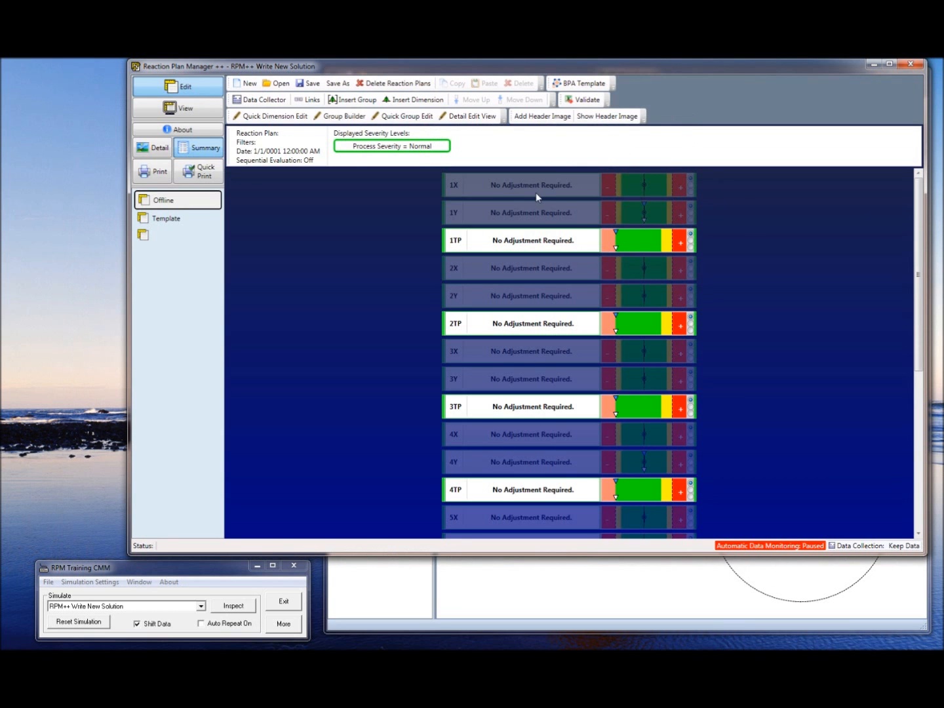
# Step: Use Group Builder to combine all dimensions from 1X through 6DIA into one new group
pyautogui.moveTo(919, 259); pyautogui.dragTo(921, 371)
pyautogui.moveTo(919, 309); pyautogui.dragTo(918, 228)
pyautogui.click(329, 121)
pyautogui.moveTo(0, 101); pyautogui.dragTo(285, 86)
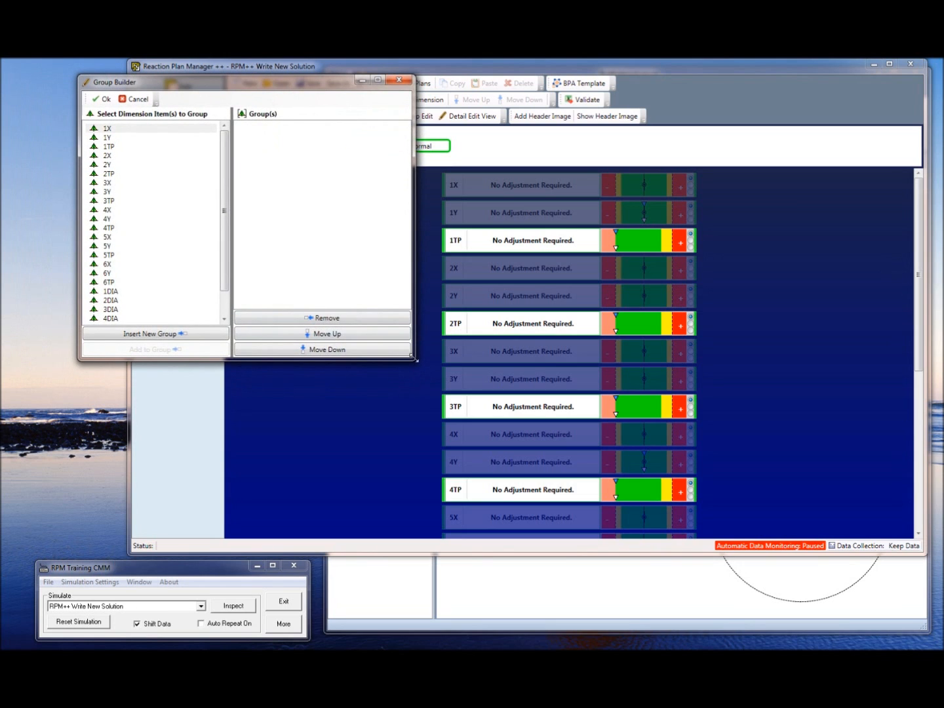
pyautogui.moveTo(414, 359); pyautogui.dragTo(736, 505)
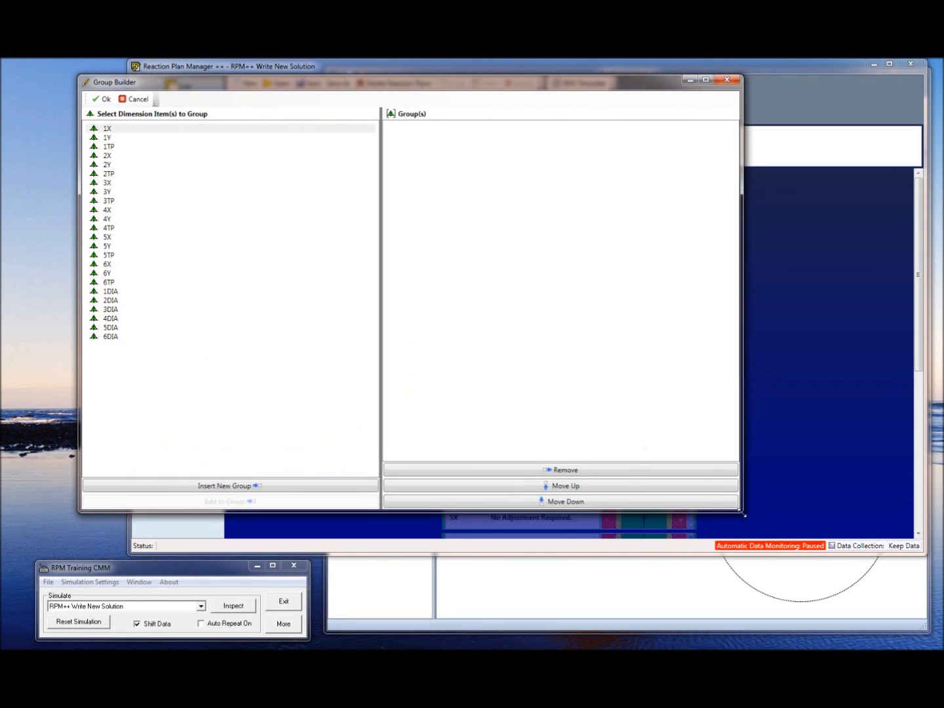
pyautogui.click(118, 132)
pyautogui.keyDown('shift'); pyautogui.click(109, 339); pyautogui.keyUp('shift')
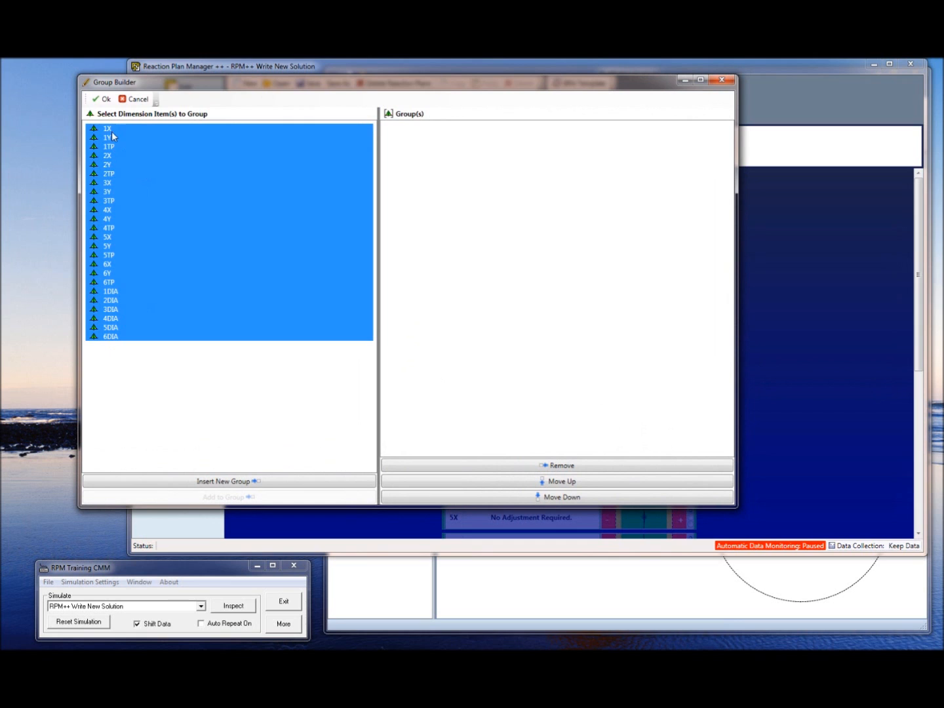
pyautogui.click(200, 481)
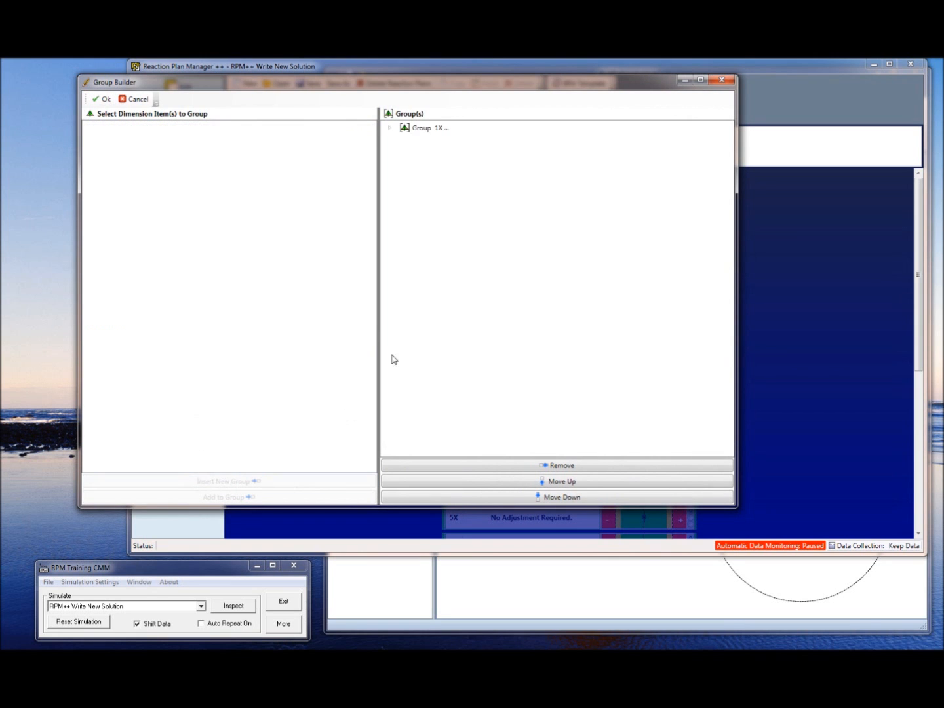
pyautogui.click(98, 99)
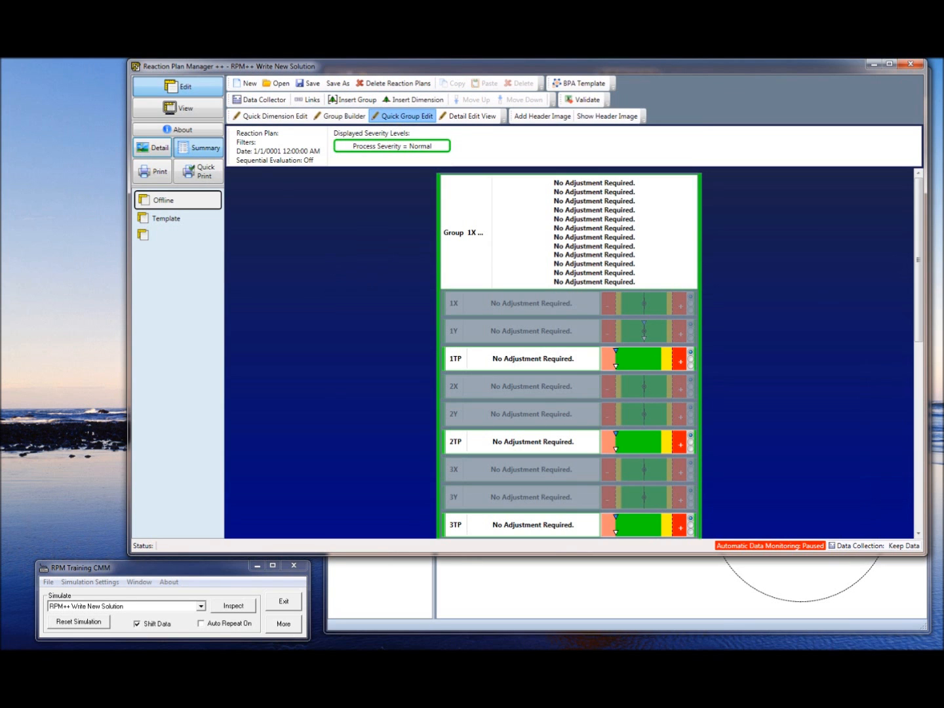
# Step: In Quick Group Edit, name the group "Six Hole Pattern" and enter the default message "No Adjustments Required!"
pyautogui.click(403, 116)
pyautogui.moveTo(252, 105); pyautogui.dragTo(191, 102)
pyautogui.moveTo(474, 375); pyautogui.dragTo(700, 544)
pyautogui.moveTo(503, 158); pyautogui.dragTo(441, 166)
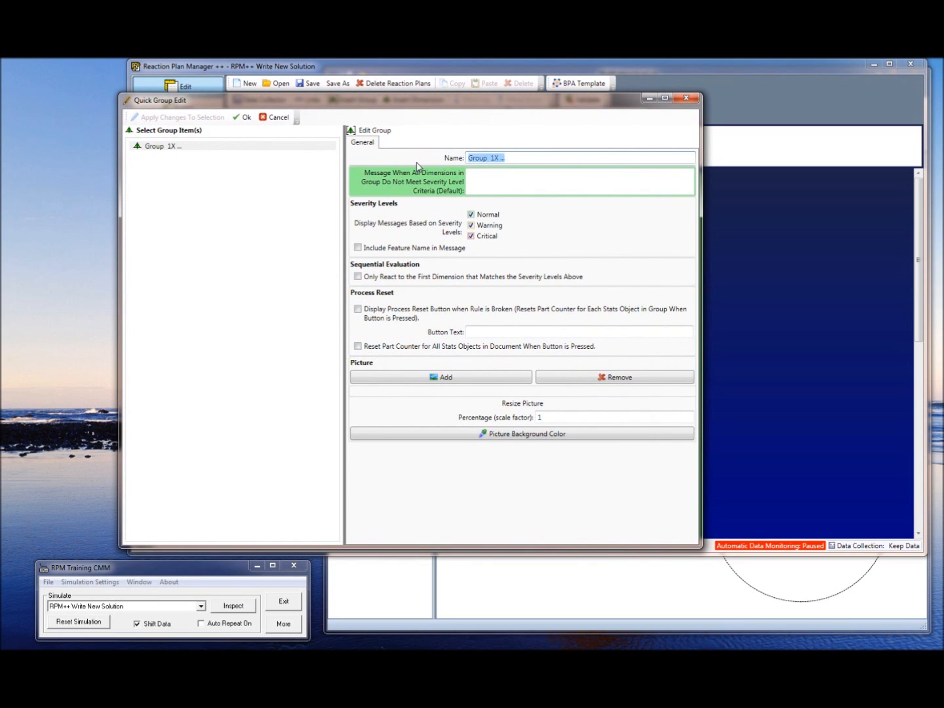
pyautogui.write('S')
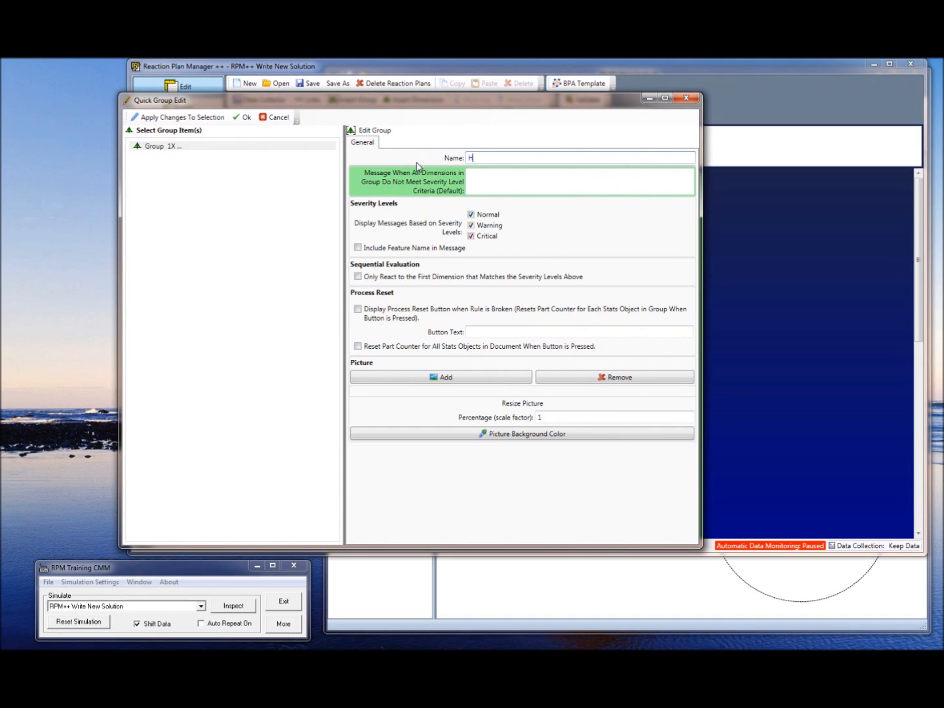
pyautogui.write('ix Hole Pattern')
pyautogui.press('Left')
pyautogui.press('Left')
pyautogui.press('Left')
pyautogui.press('Left')
pyautogui.click(488, 187)
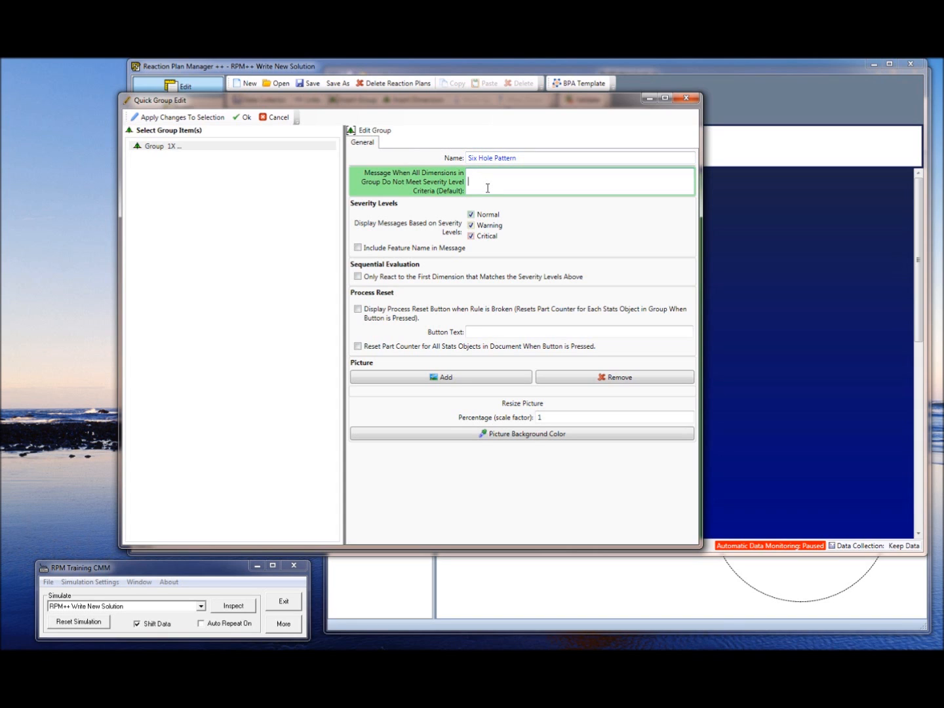
pyautogui.write('No Adjustments Required!')
# Step: Enable sequential evaluation and the process reset button with the text "Press Button if adjustment Made" for the group, applying the changes
pyautogui.click(358, 276)
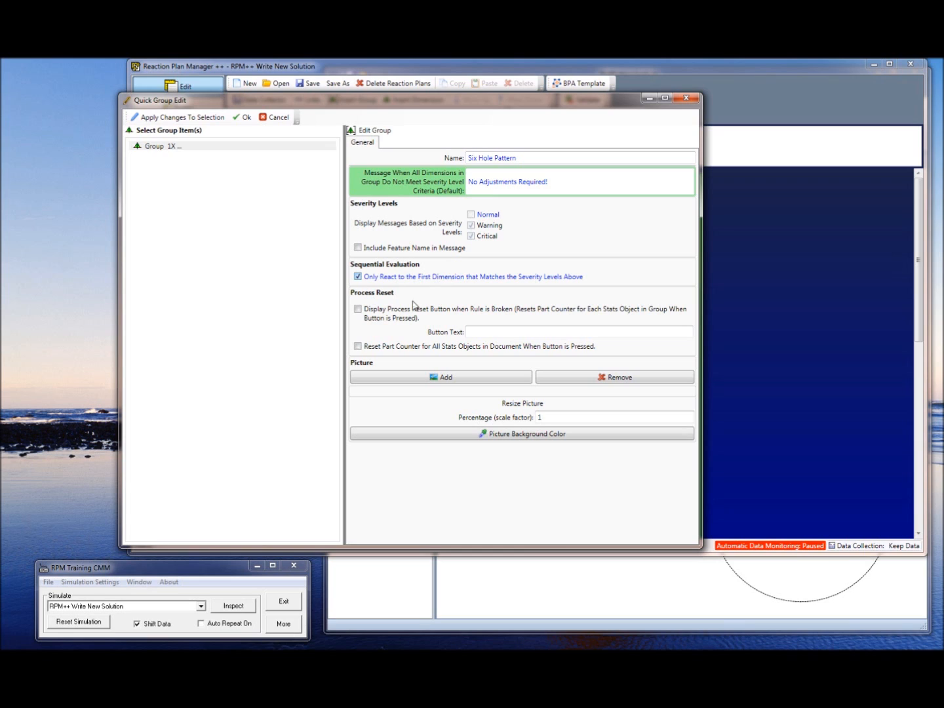
pyautogui.click(358, 308)
pyautogui.click(522, 331)
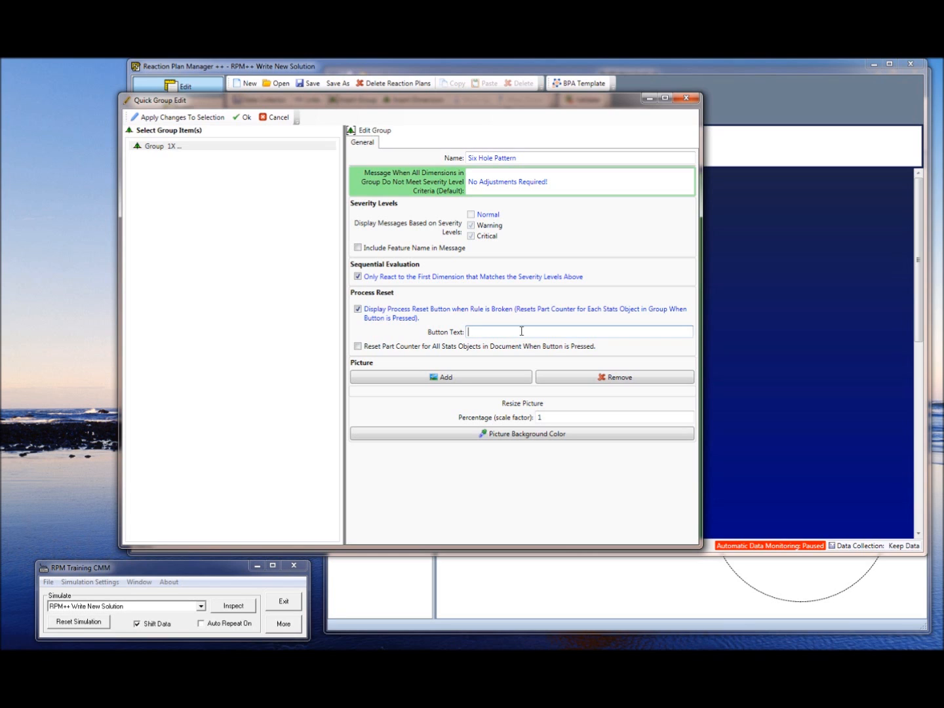
pyautogui.write('Press Button if adjustment Made')
pyautogui.click(190, 118)
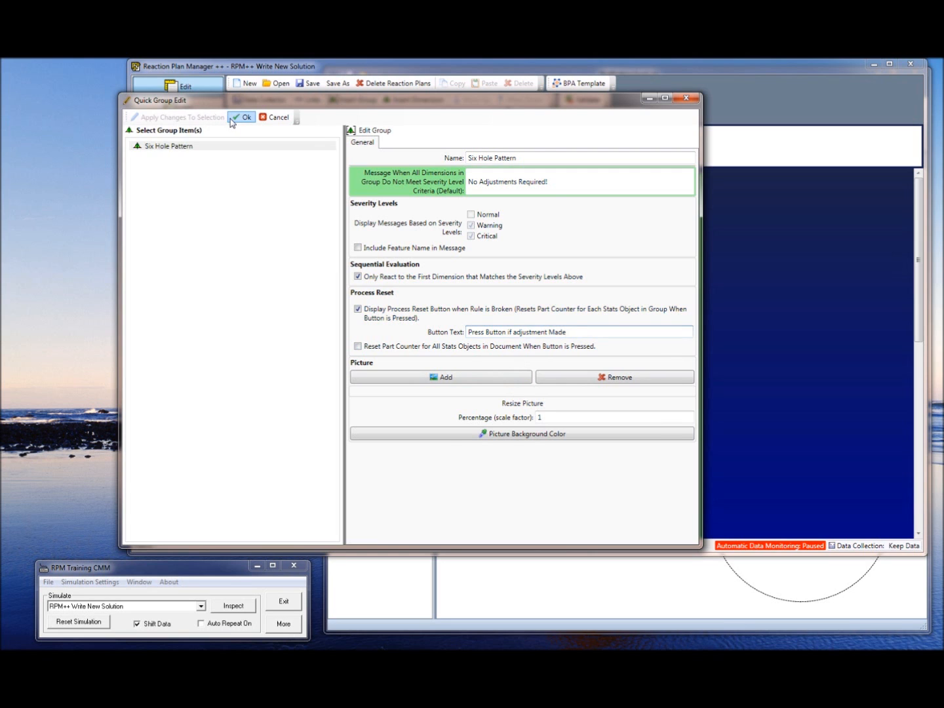
pyautogui.click(230, 120)
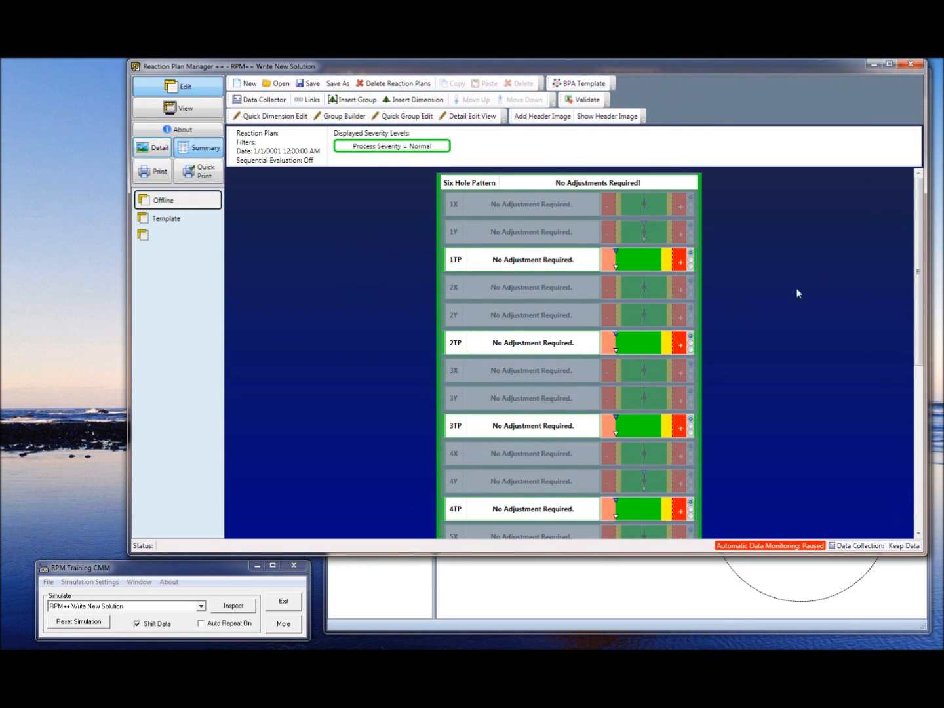
# Step: Open the Bolt Pattern Builder for a BPA template and set the desired number of parts to Ask Operator
pyautogui.moveTo(916, 258)
pyautogui.mouseDown()
pyautogui.moveTo(916, 462)
pyautogui.moveTo(919, 246)
pyautogui.mouseUp()
pyautogui.click(188, 569)
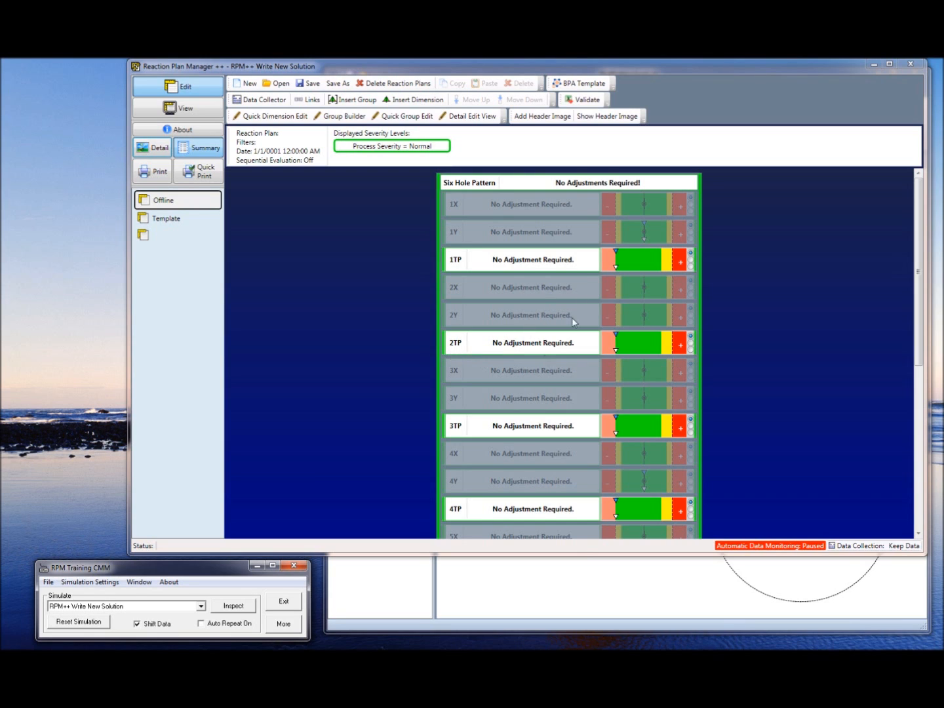
pyautogui.click(579, 86)
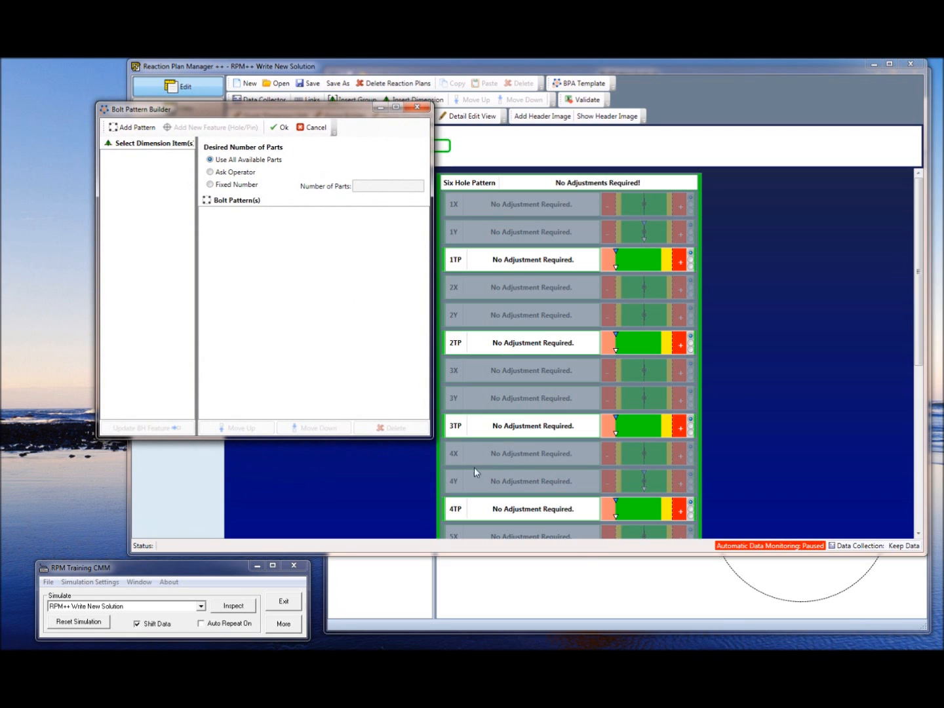
pyautogui.moveTo(431, 438); pyautogui.dragTo(720, 567)
pyautogui.moveTo(256, 98); pyautogui.dragTo(346, 77)
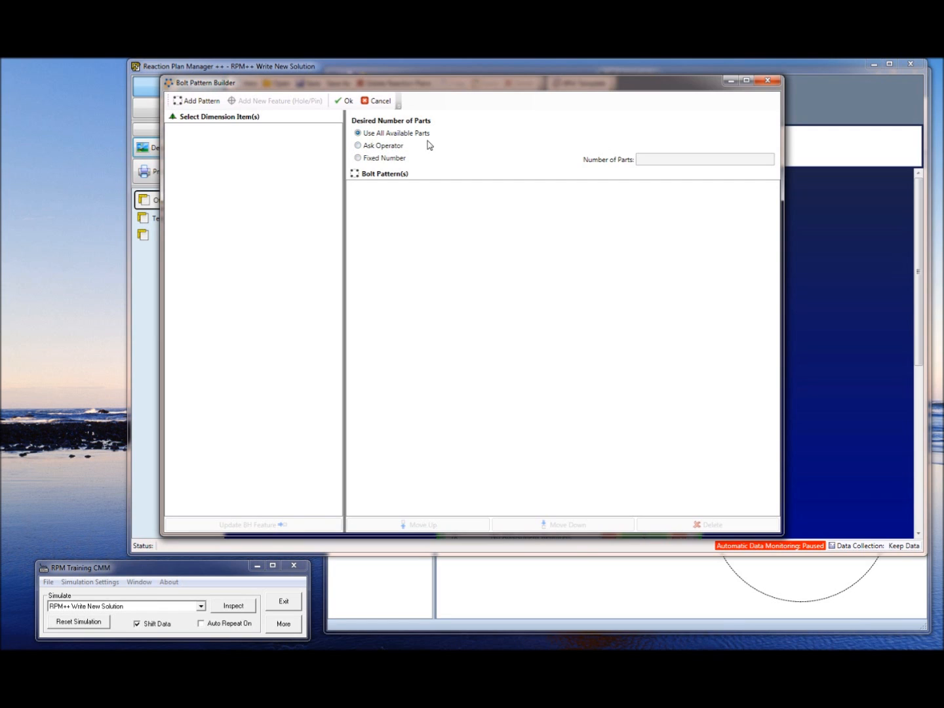
pyautogui.click(358, 146)
pyautogui.click(368, 161)
pyautogui.click(365, 147)
pyautogui.click(358, 158)
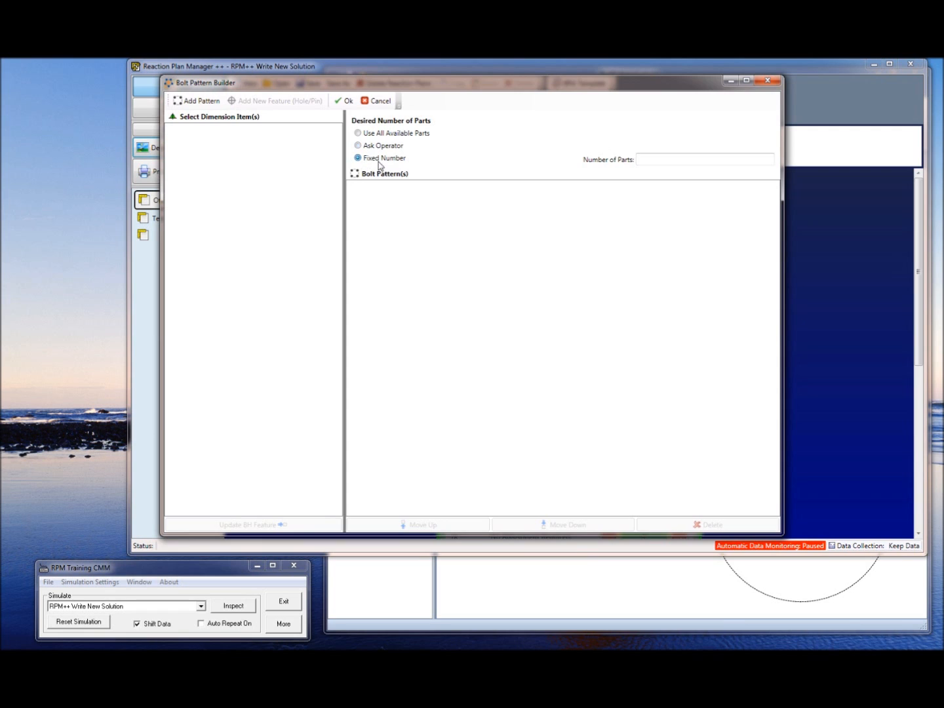
pyautogui.click(656, 162)
pyautogui.click(359, 146)
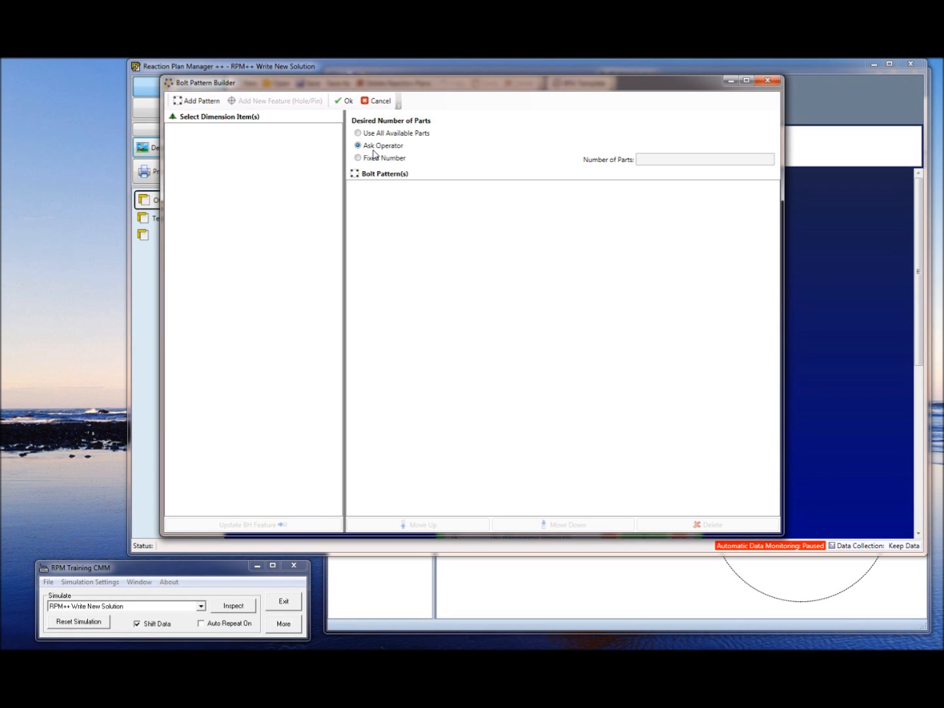
# Step: Add a bolt pattern named "Six Hole Pattern" that displays the origin, part axis and world axis
pyautogui.click(189, 102)
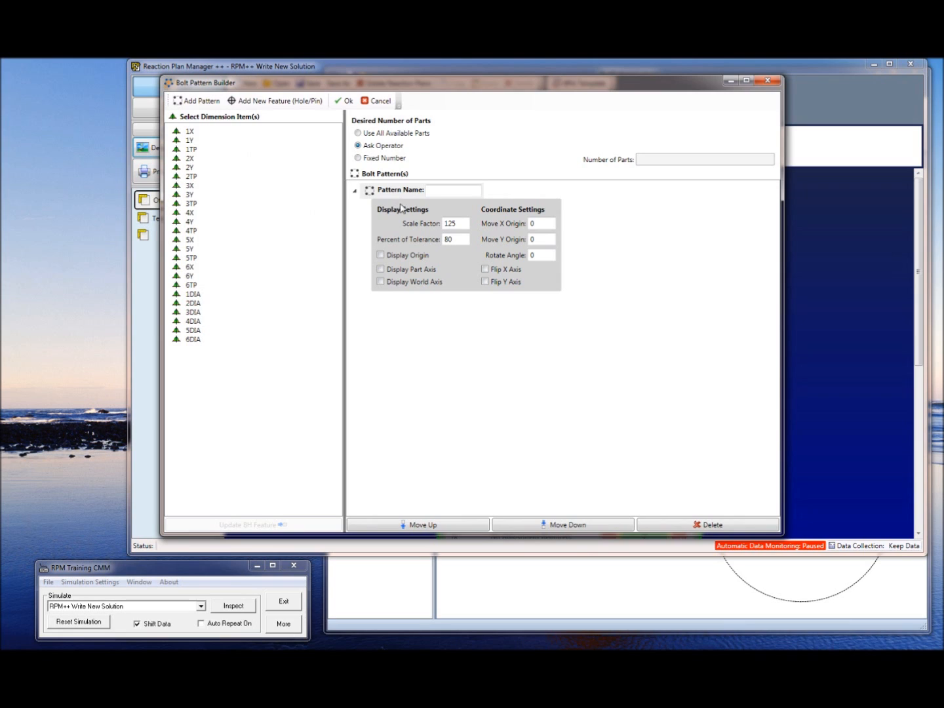
pyautogui.click(433, 191)
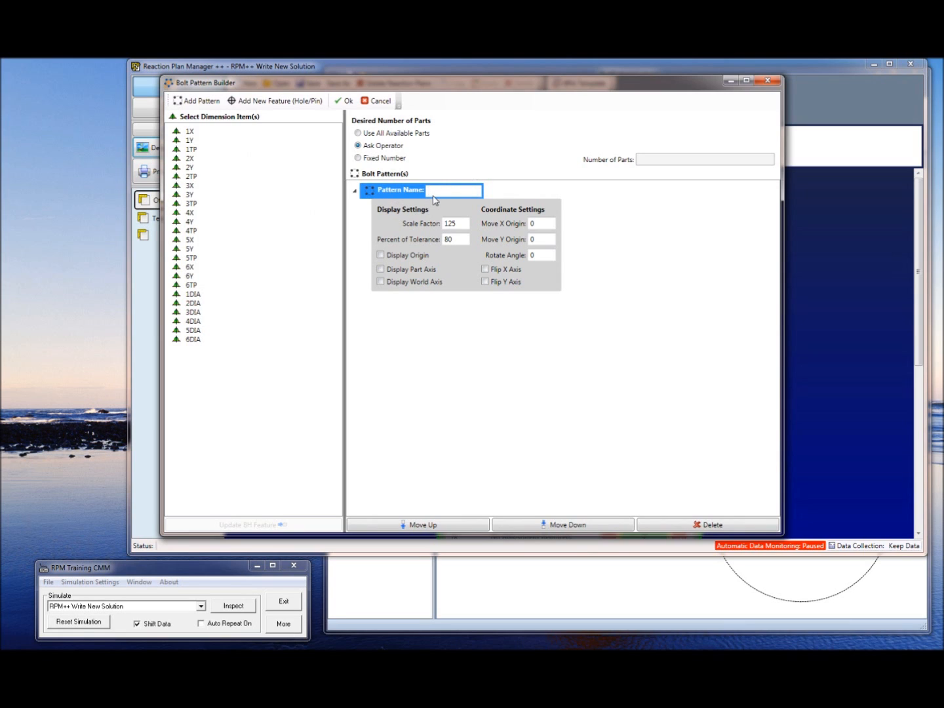
pyautogui.write('Six Hole Pattern')
pyautogui.click(383, 257)
pyautogui.click(383, 270)
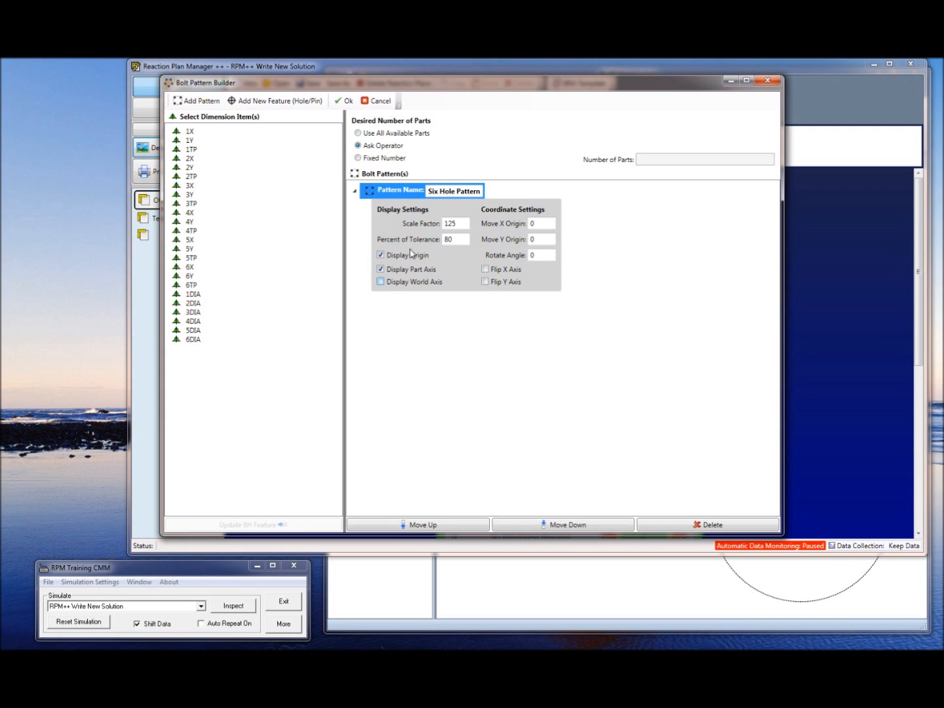
pyautogui.click(398, 285)
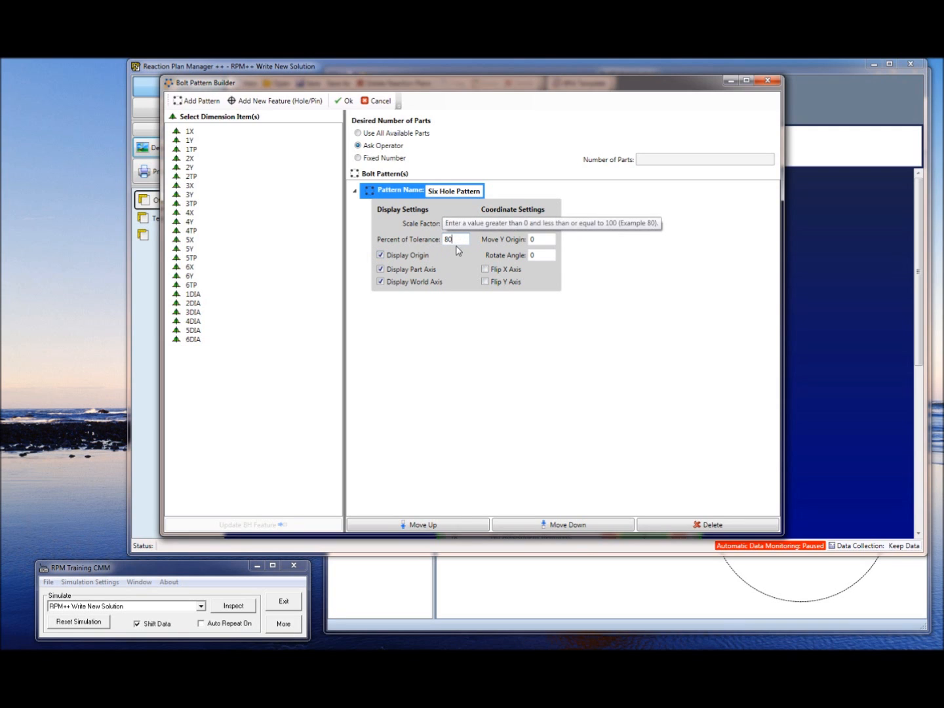
pyautogui.click(553, 239)
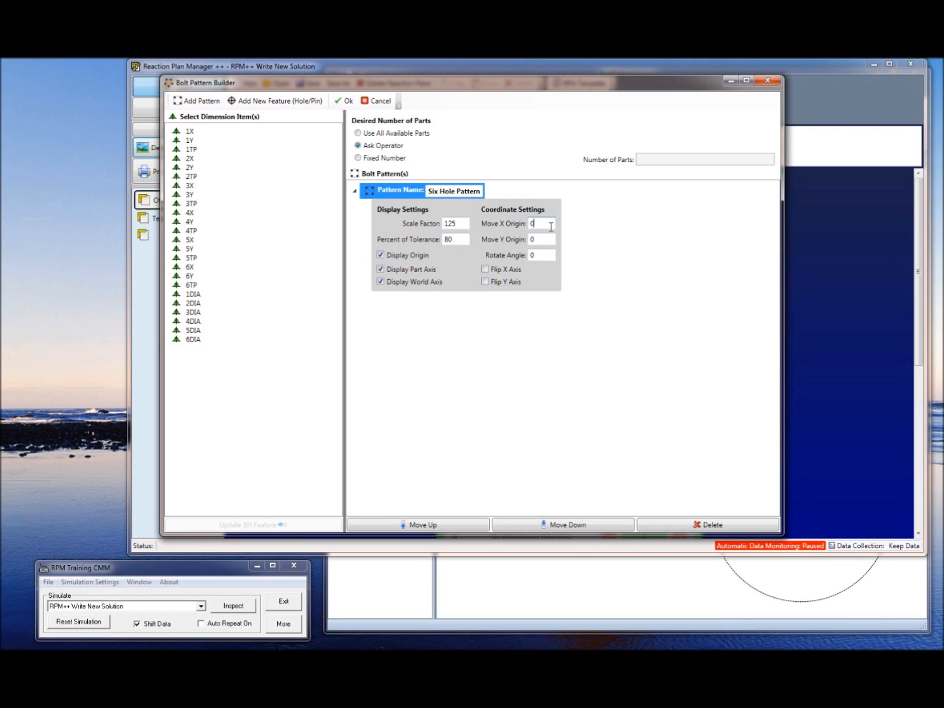
pyautogui.click(548, 254)
# Step: Add a feature to Six Hole Pattern using dimensions 1X, 1Y and 1TP, and name it "Hole 1"
pyautogui.click(192, 133)
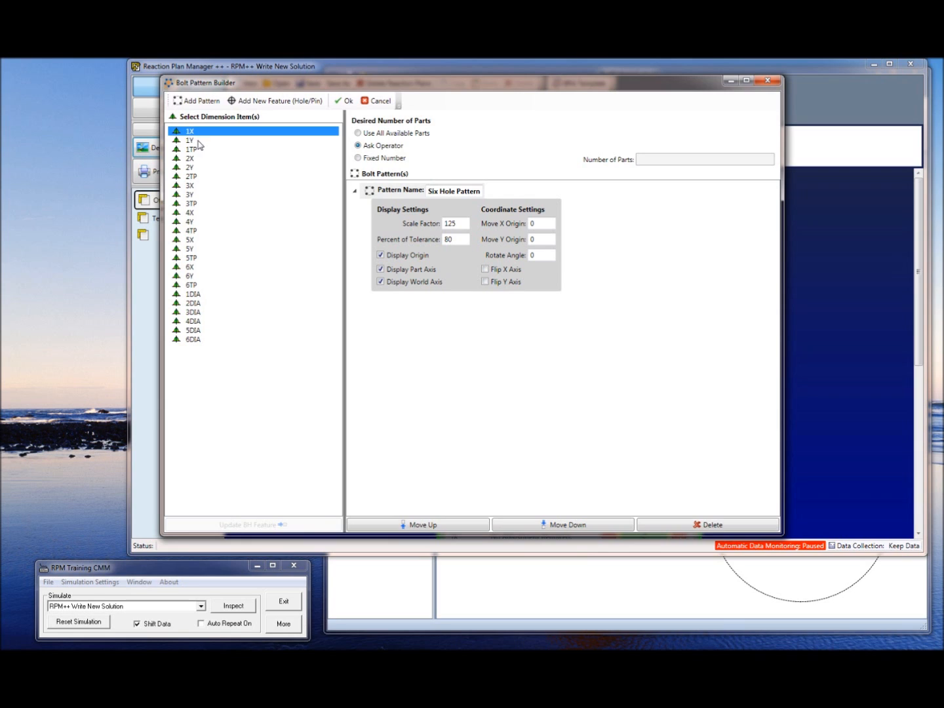
pyautogui.keyDown('ctrl'); pyautogui.click(195, 141); pyautogui.keyUp('ctrl')
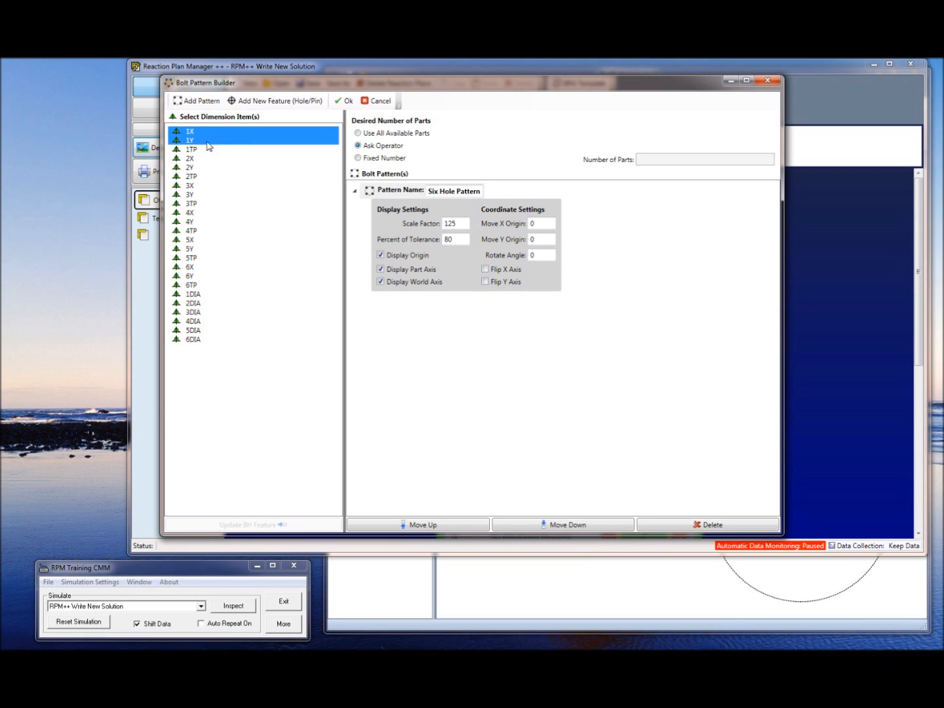
pyautogui.keyDown('ctrl'); pyautogui.click(190, 149); pyautogui.keyUp('ctrl')
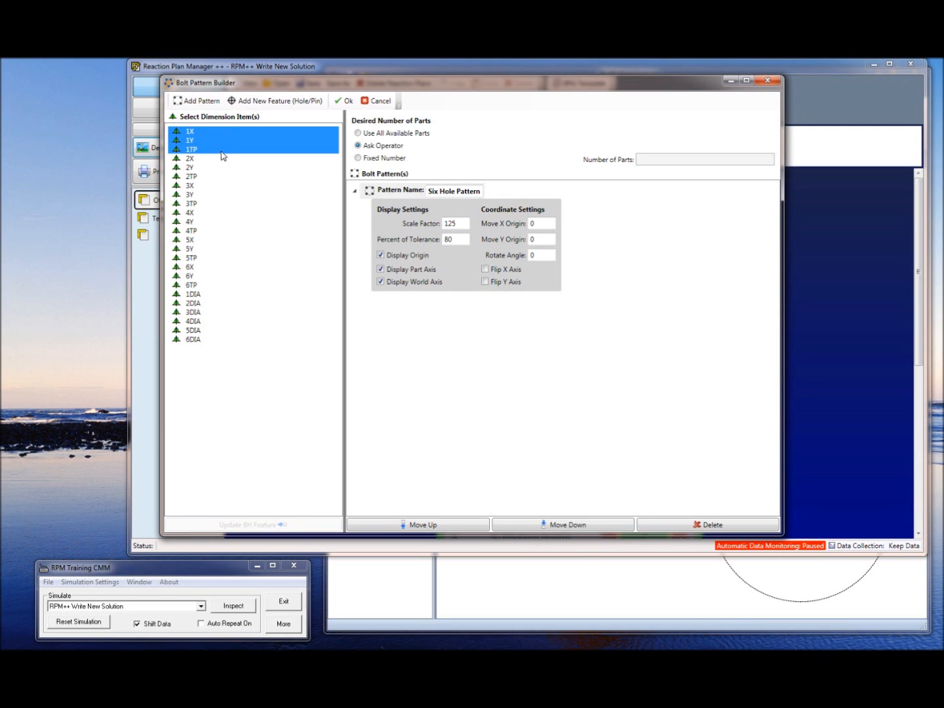
pyautogui.click(267, 107)
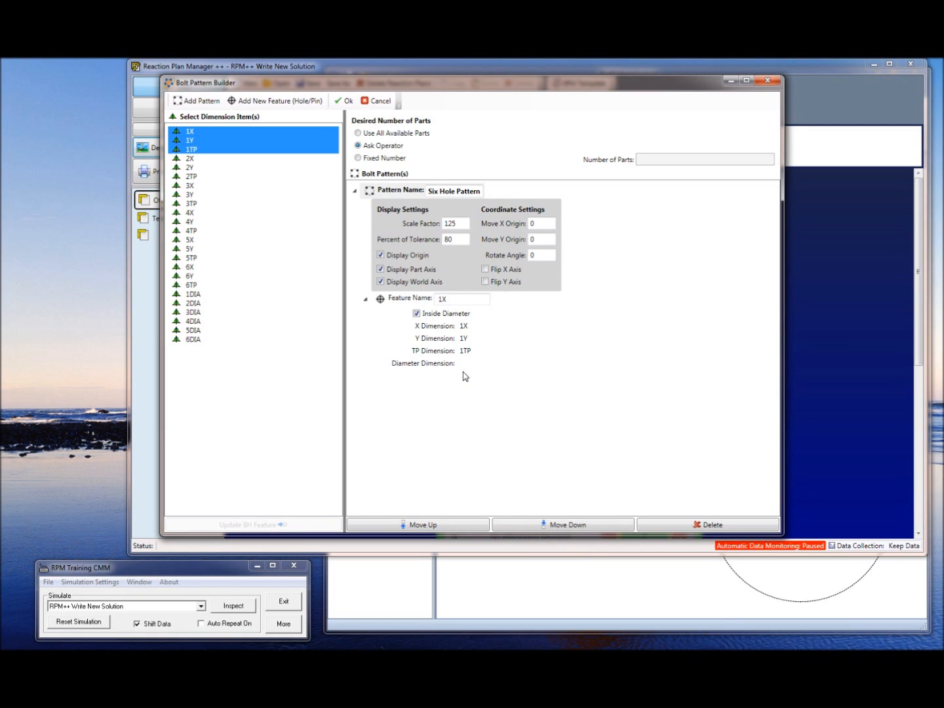
pyautogui.click(456, 300)
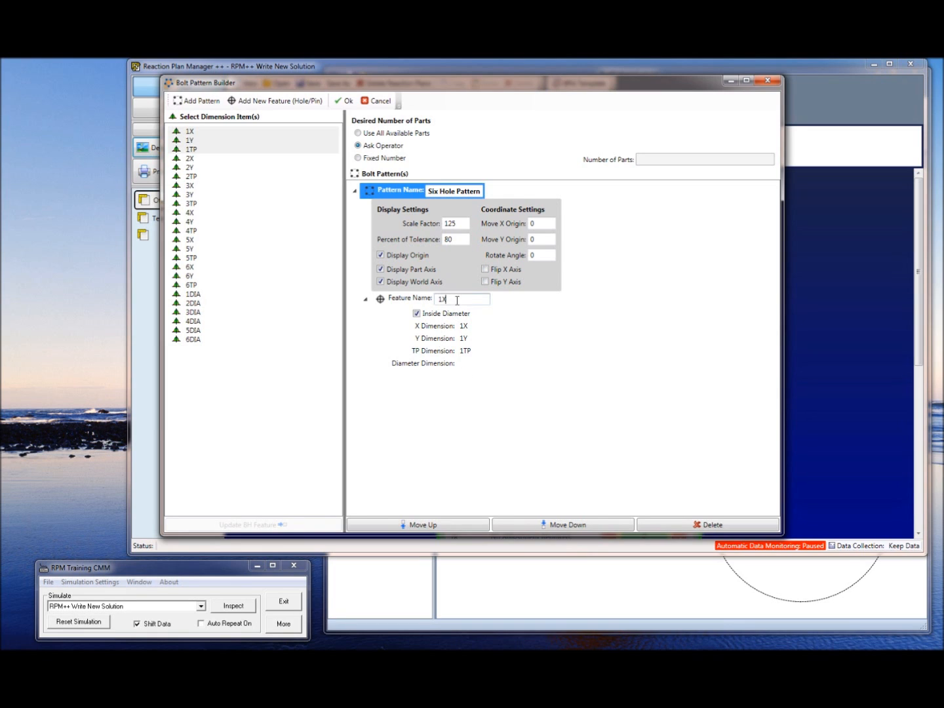
pyautogui.moveTo(448, 300); pyautogui.dragTo(413, 303)
pyautogui.write('Hole 1')
pyautogui.click(415, 302)
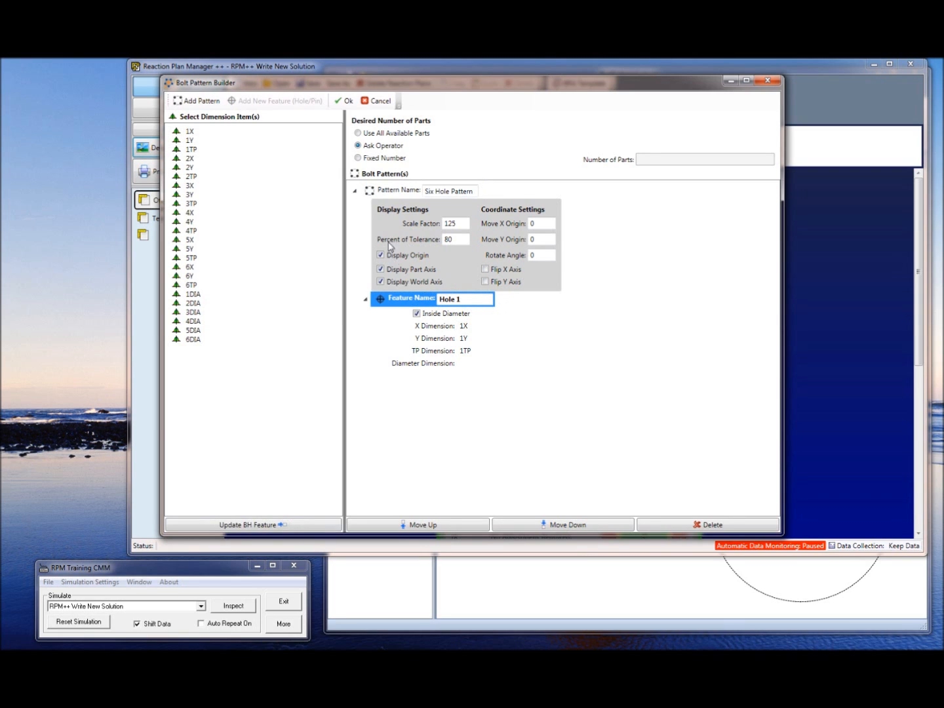
# Step: Add a second feature to Six Hole Pattern and name it "Hole 2"
pyautogui.click(389, 190)
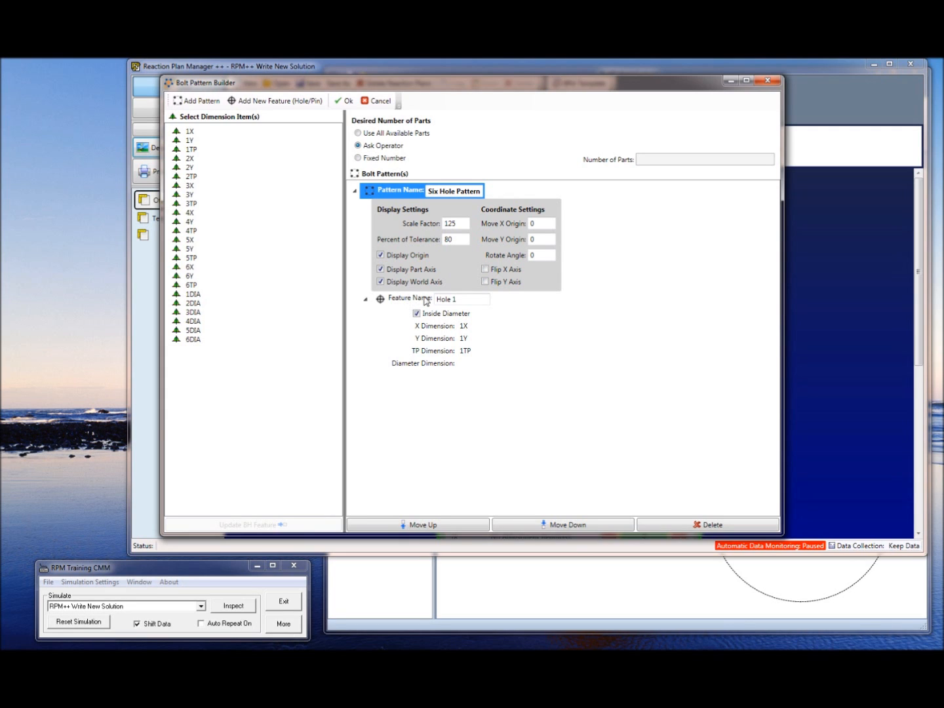
pyautogui.click(264, 104)
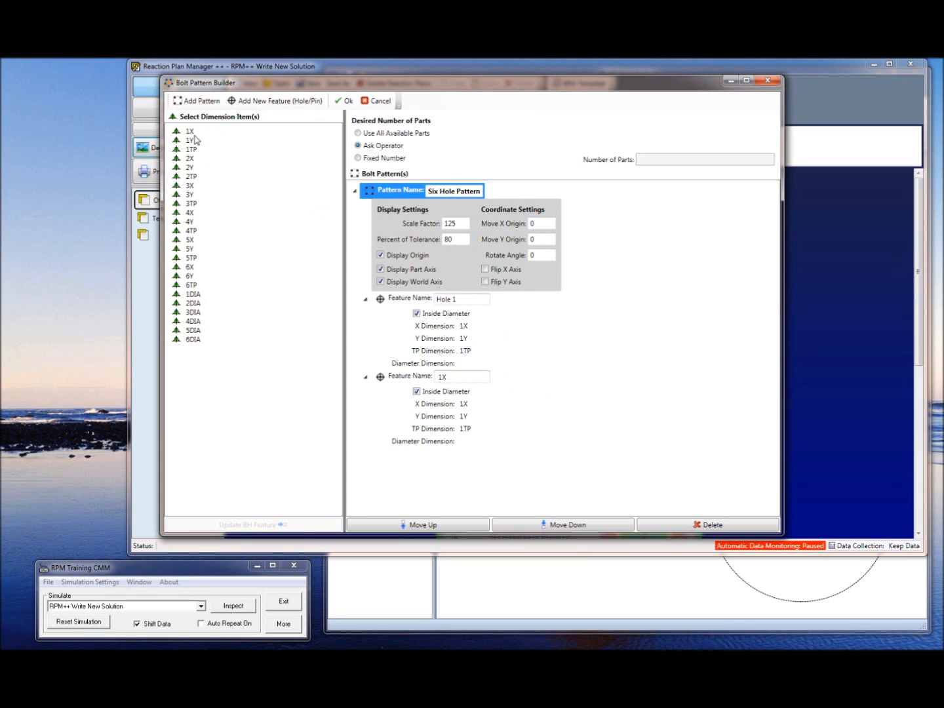
pyautogui.click(466, 381)
pyautogui.write('Hole 2')
# Step: Assign dimensions 2X, 2Y, 2TP and 2DIA to the X, Y, TP and diameter entries of Hole 2
pyautogui.click(439, 405)
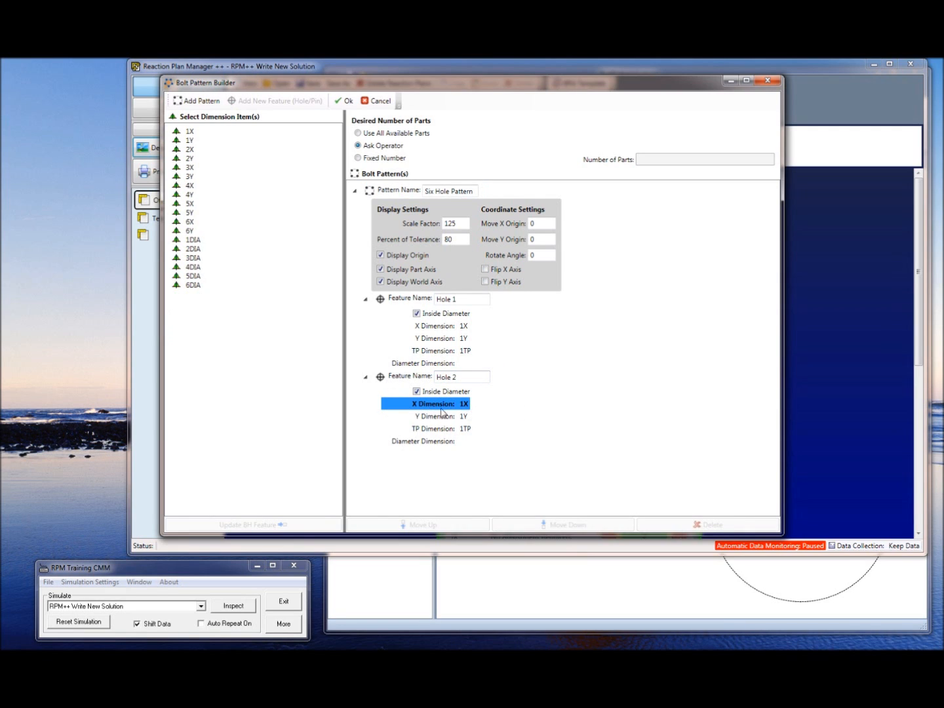
pyautogui.click(190, 149)
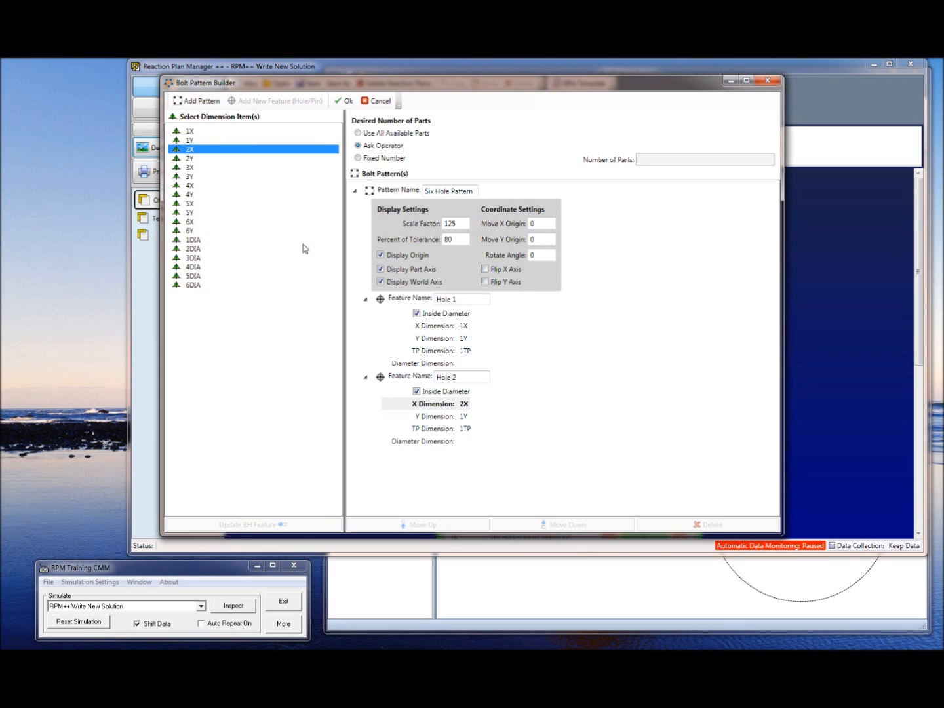
pyautogui.click(441, 419)
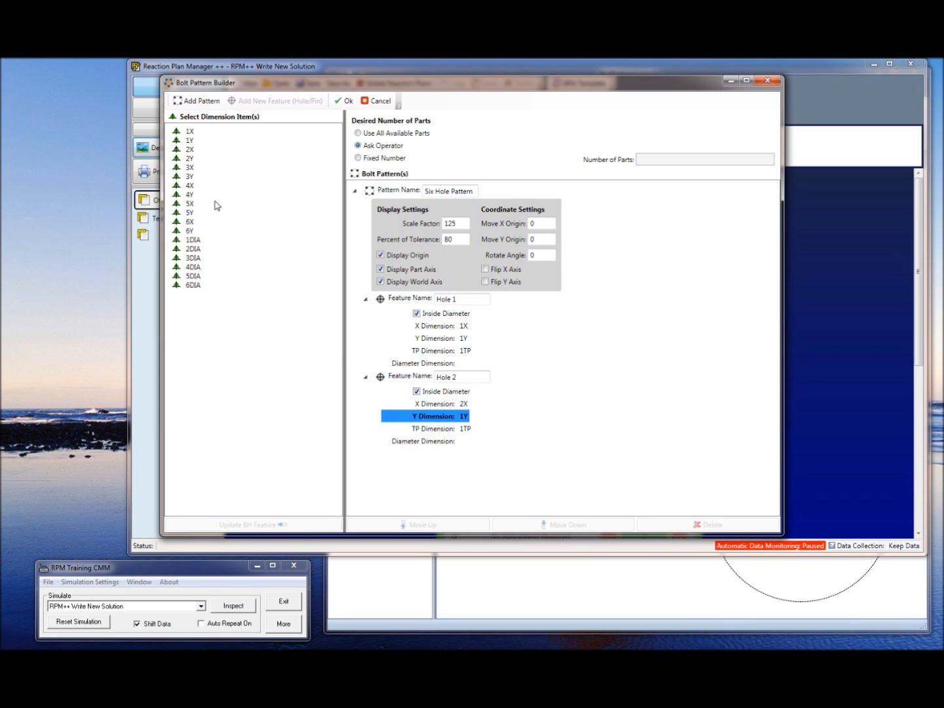
pyautogui.click(191, 159)
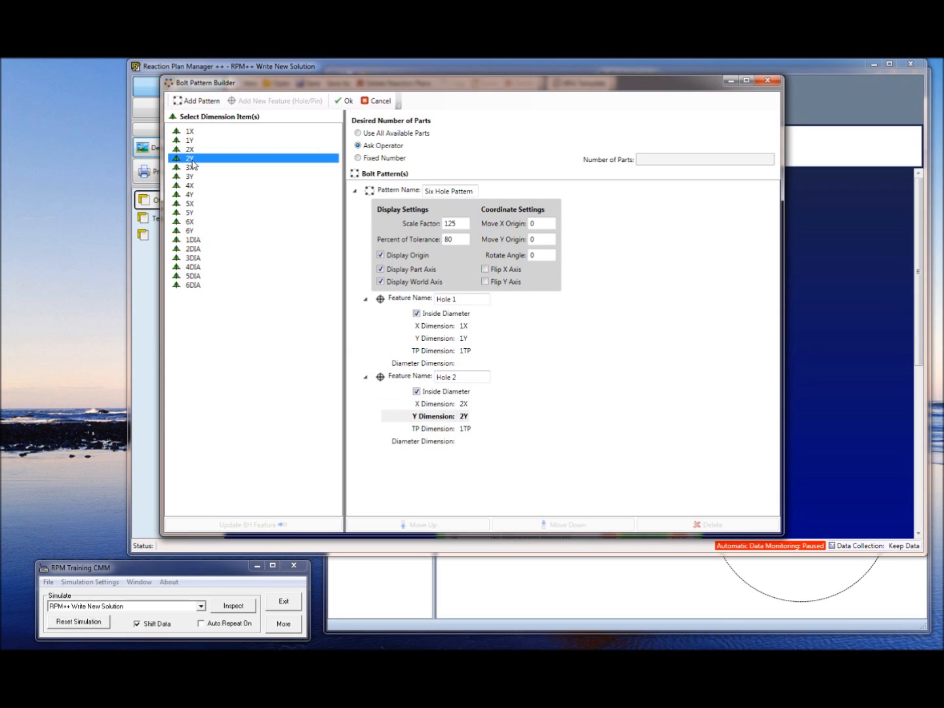
pyautogui.click(451, 429)
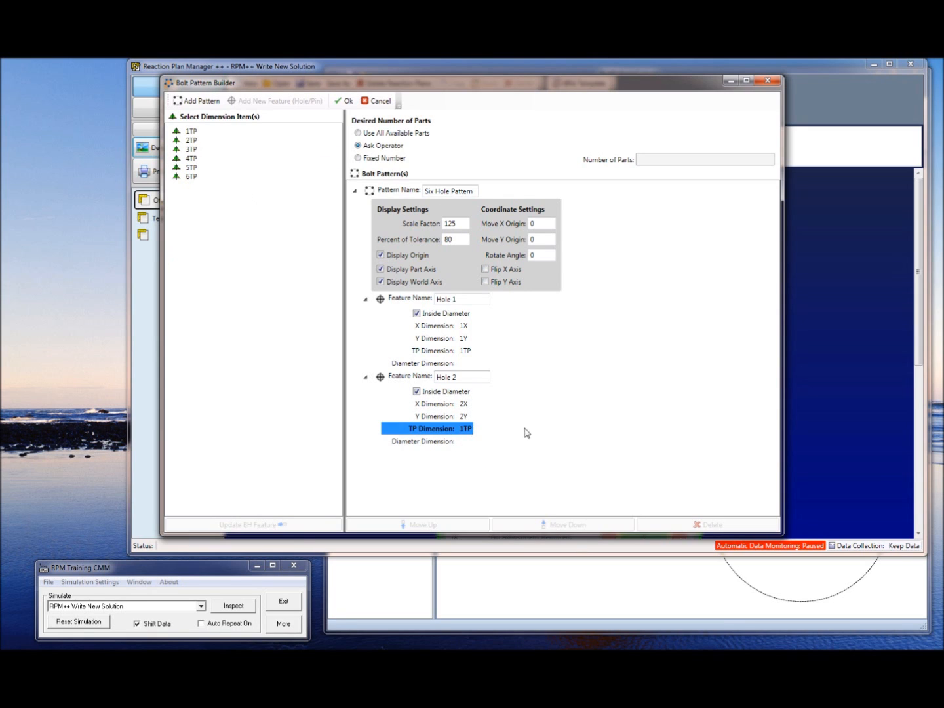
pyautogui.click(192, 140)
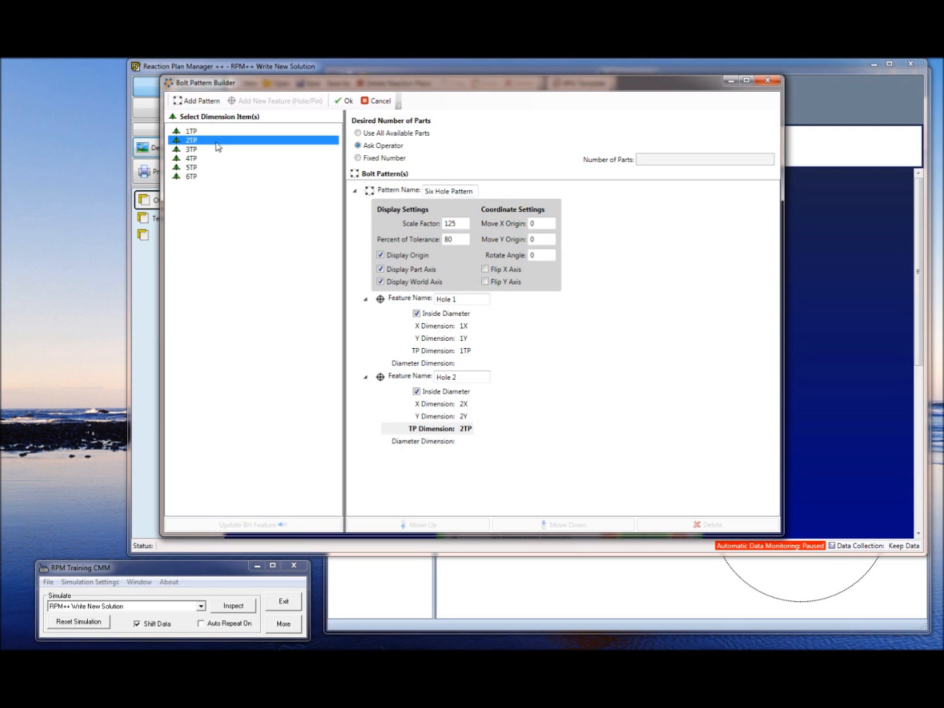
pyautogui.click(432, 446)
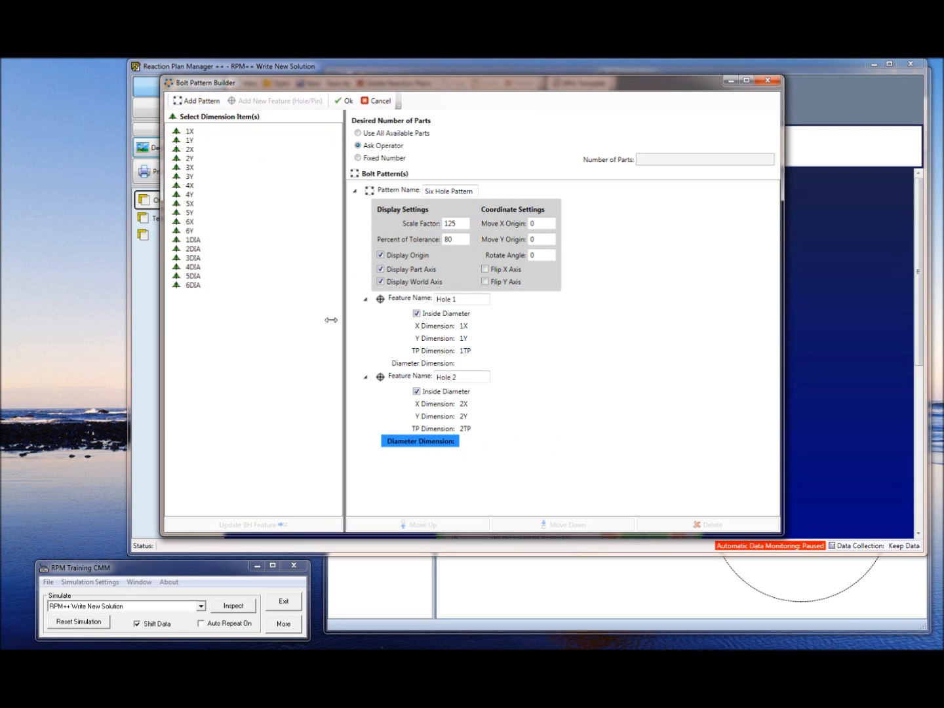
pyautogui.click(196, 250)
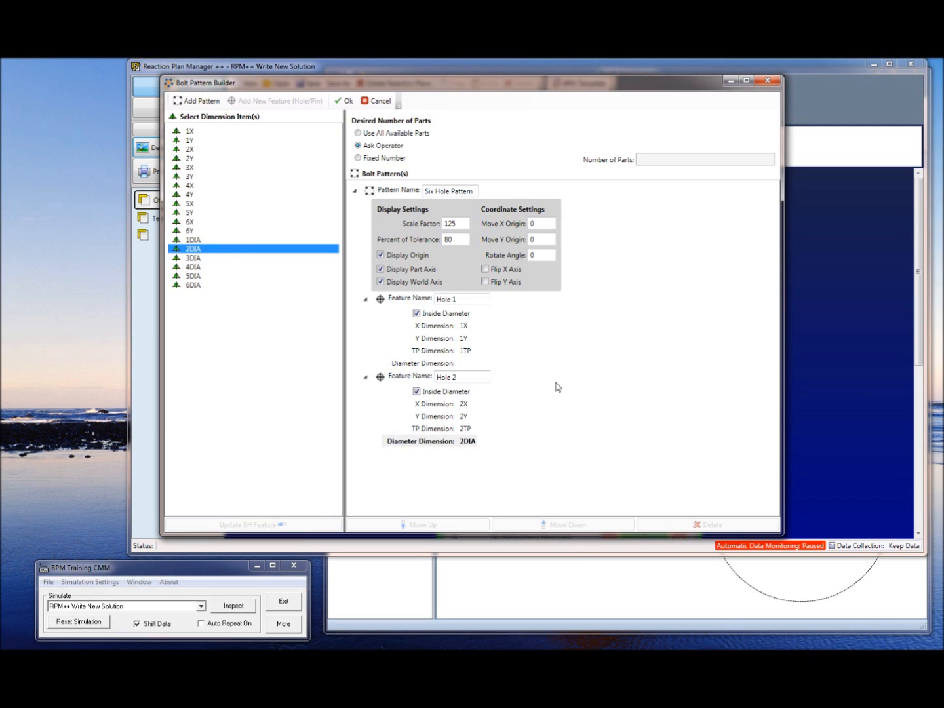
# Step: Add a third feature to Six Hole Pattern from dimensions 3X, 3Y, 3TP and 3DIA
pyautogui.click(401, 191)
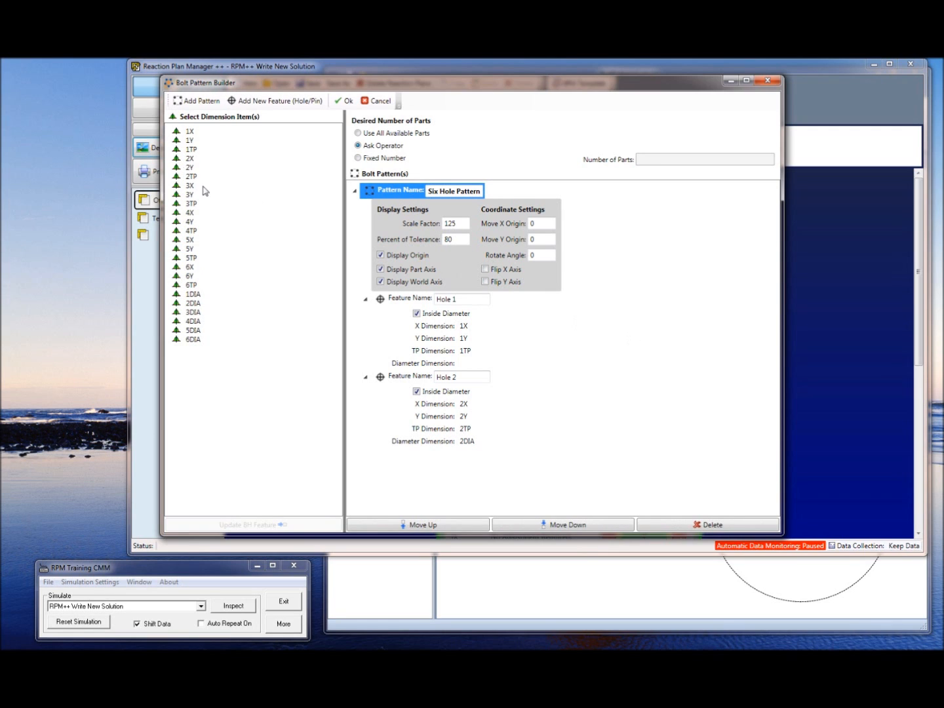
pyautogui.click(195, 186)
pyautogui.keyDown('ctrl'); pyautogui.click(195, 194); pyautogui.keyUp('ctrl')
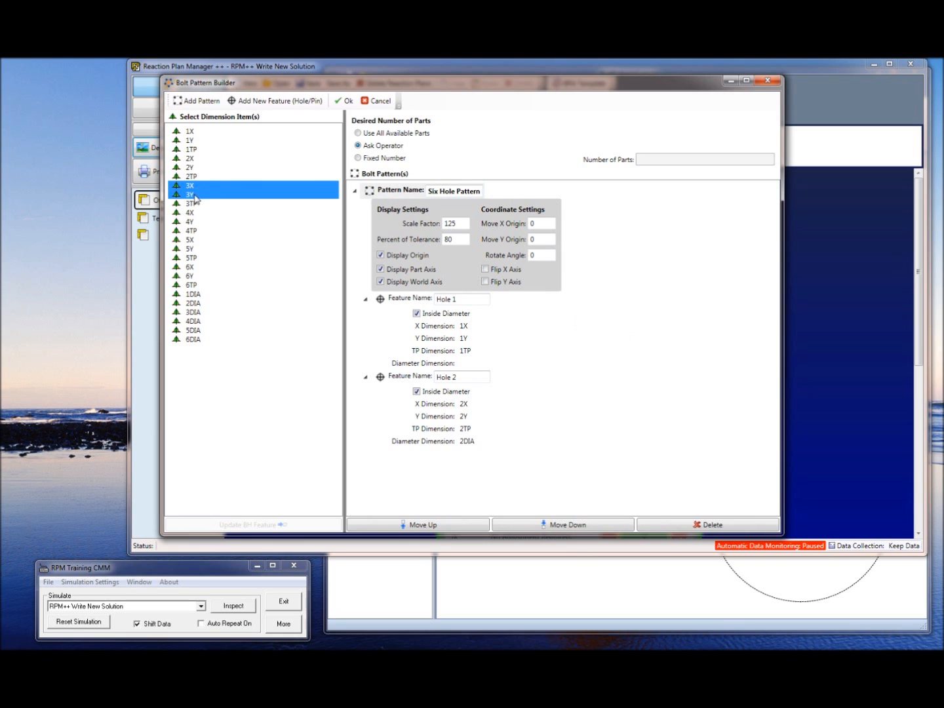
pyautogui.keyDown('ctrl'); pyautogui.click(195, 203); pyautogui.keyUp('ctrl')
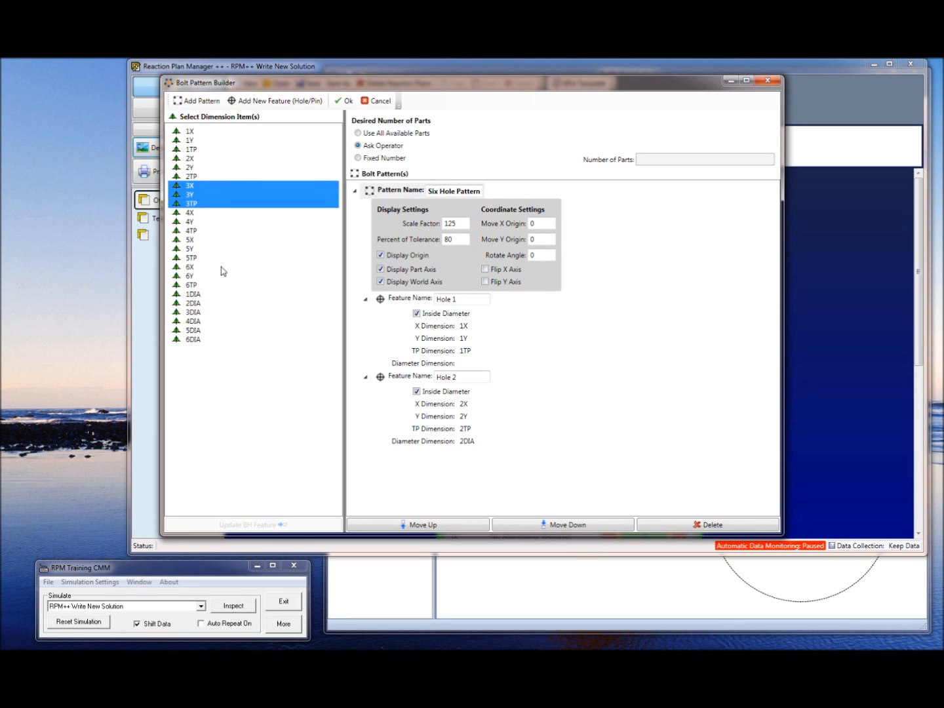
pyautogui.keyDown('ctrl'); pyautogui.click(200, 313); pyautogui.keyUp('ctrl')
pyautogui.click(275, 101)
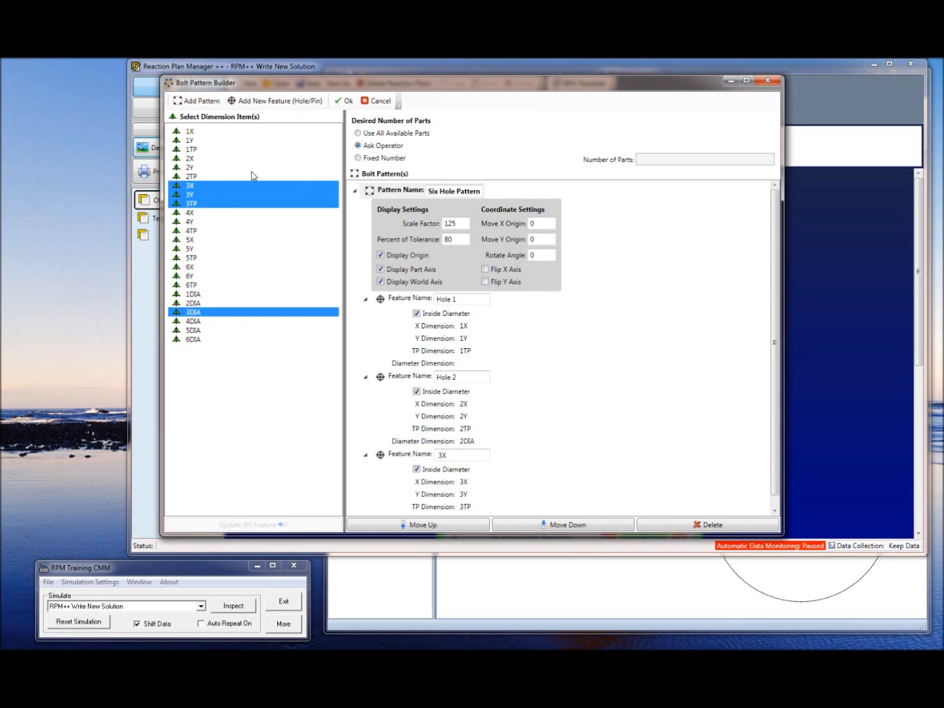
# Step: Add a fourth feature to Six Hole Pattern from dimensions 4X, 4Y, 4TP and 4DIA
pyautogui.click(203, 213)
pyautogui.keyDown('ctrl'); pyautogui.click(200, 223); pyautogui.keyUp('ctrl')
pyautogui.keyDown('ctrl'); pyautogui.click(200, 231); pyautogui.keyUp('ctrl')
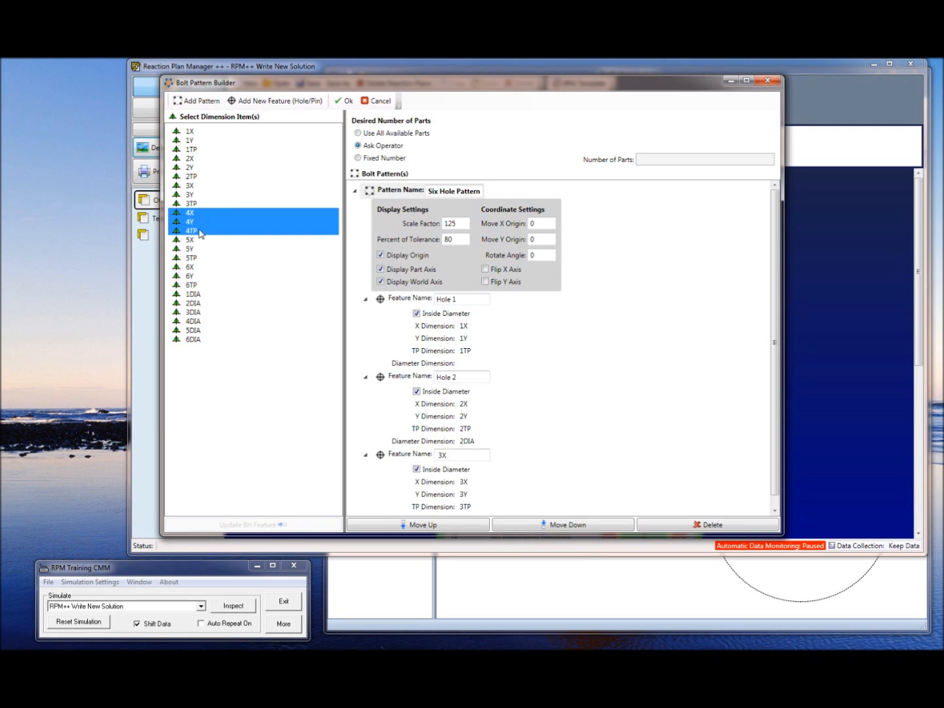
pyautogui.keyDown('ctrl'); pyautogui.click(202, 321); pyautogui.keyUp('ctrl')
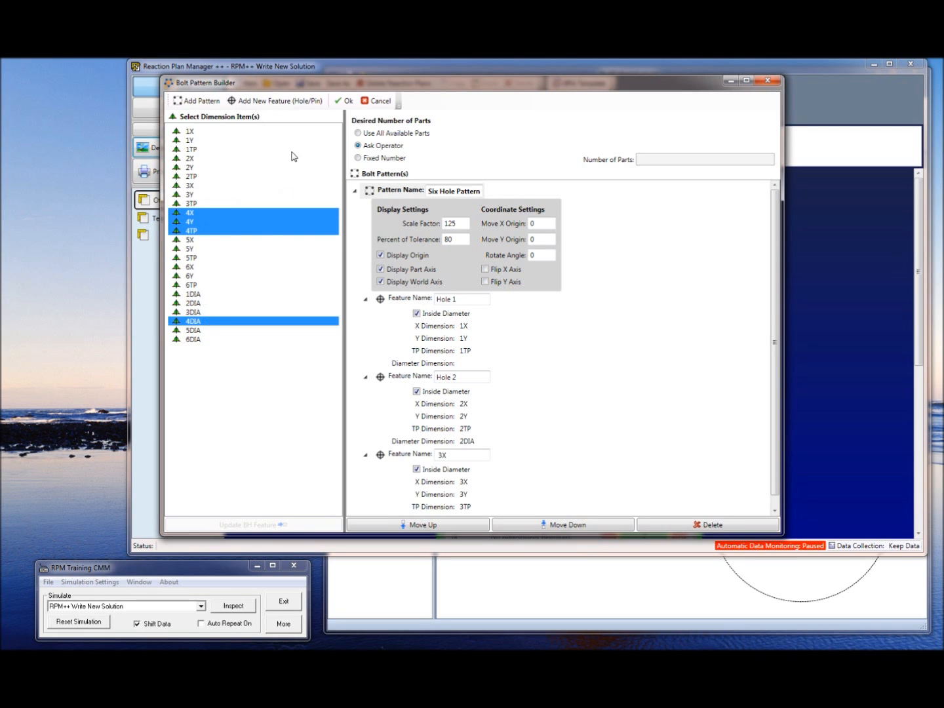
pyautogui.click(275, 100)
# Step: Add a fifth feature to Six Hole Pattern from dimensions 5X, 5Y, 5TP and 5DIA
pyautogui.click(196, 240)
pyautogui.keyDown('ctrl'); pyautogui.click(197, 249); pyautogui.keyUp('ctrl')
pyautogui.keyDown('ctrl'); pyautogui.click(198, 258); pyautogui.keyUp('ctrl')
pyautogui.keyDown('ctrl'); pyautogui.click(204, 330); pyautogui.keyUp('ctrl')
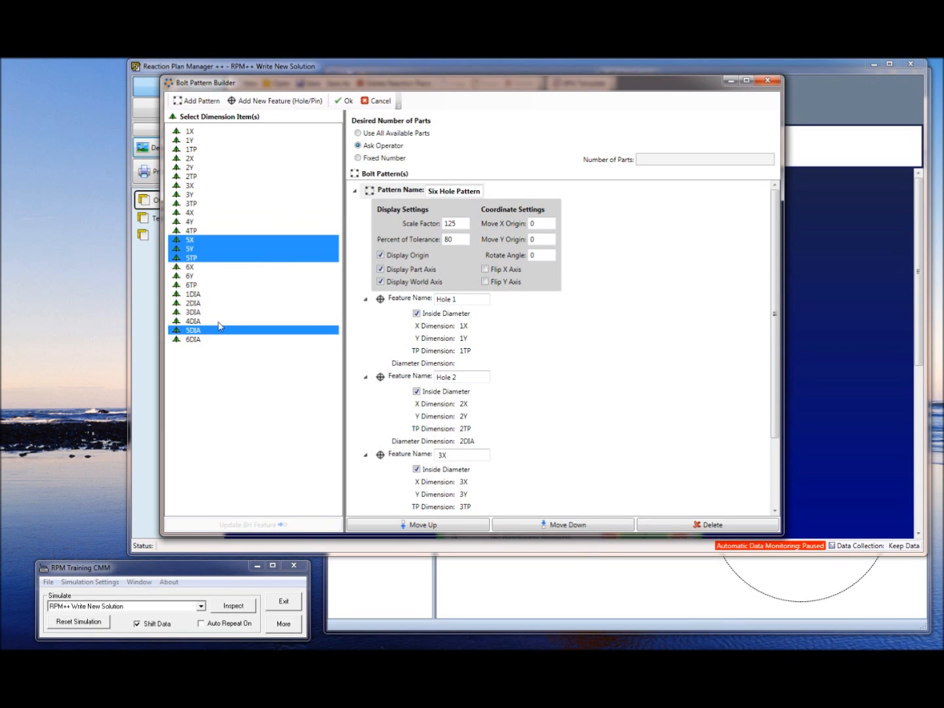
pyautogui.click(298, 103)
# Step: Add a sixth feature to Six Hole Pattern from dimensions 6X, 6Y, 6TP and 6DIA
pyautogui.click(203, 267)
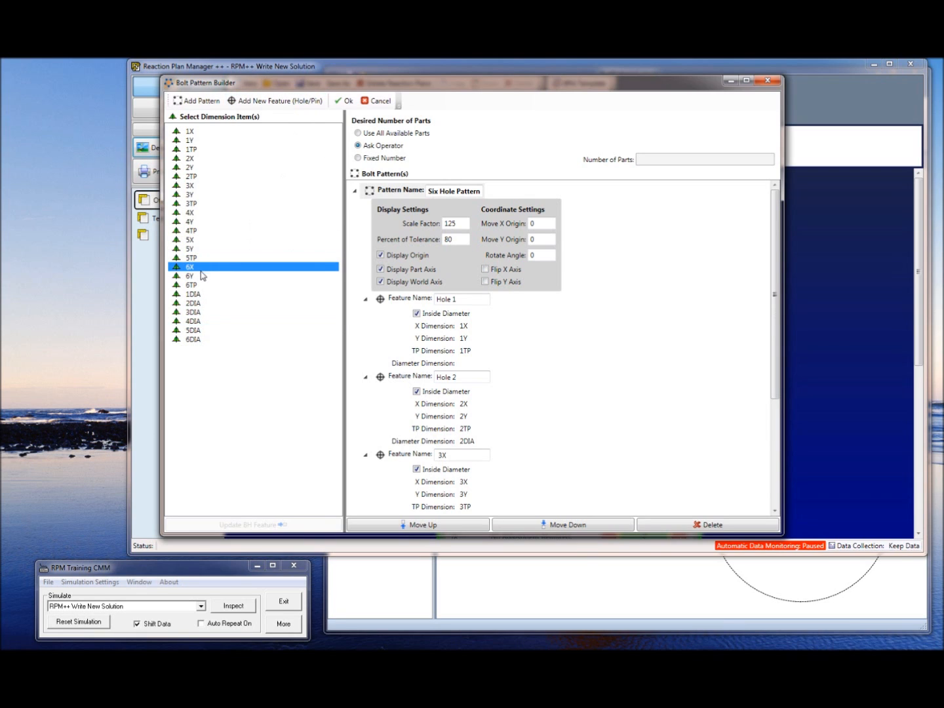
pyautogui.keyDown('ctrl'); pyautogui.click(198, 276); pyautogui.keyUp('ctrl')
pyautogui.keyDown('ctrl'); pyautogui.click(201, 286); pyautogui.keyUp('ctrl')
pyautogui.keyDown('ctrl'); pyautogui.click(204, 340); pyautogui.keyUp('ctrl')
pyautogui.click(298, 103)
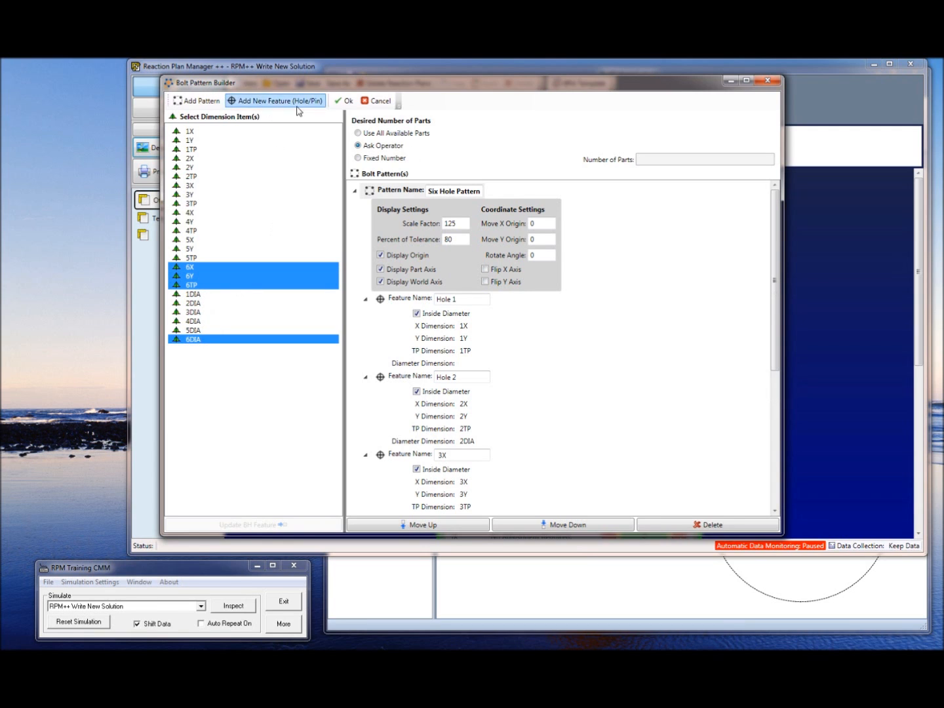
# Step: Rename the third and fourth features of Six Hole Pattern as "Hole 3" and "Hole 4"
pyautogui.moveTo(778, 278); pyautogui.dragTo(773, 430)
pyautogui.scroll(4, 483, 381)
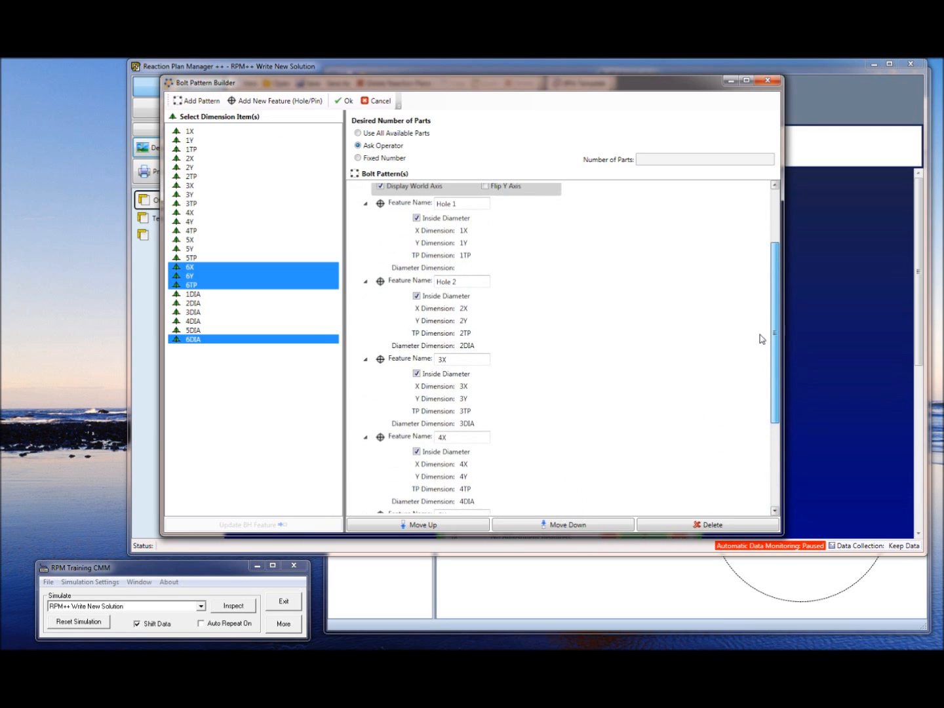
pyautogui.click(462, 360)
pyautogui.moveTo(463, 360); pyautogui.dragTo(407, 362)
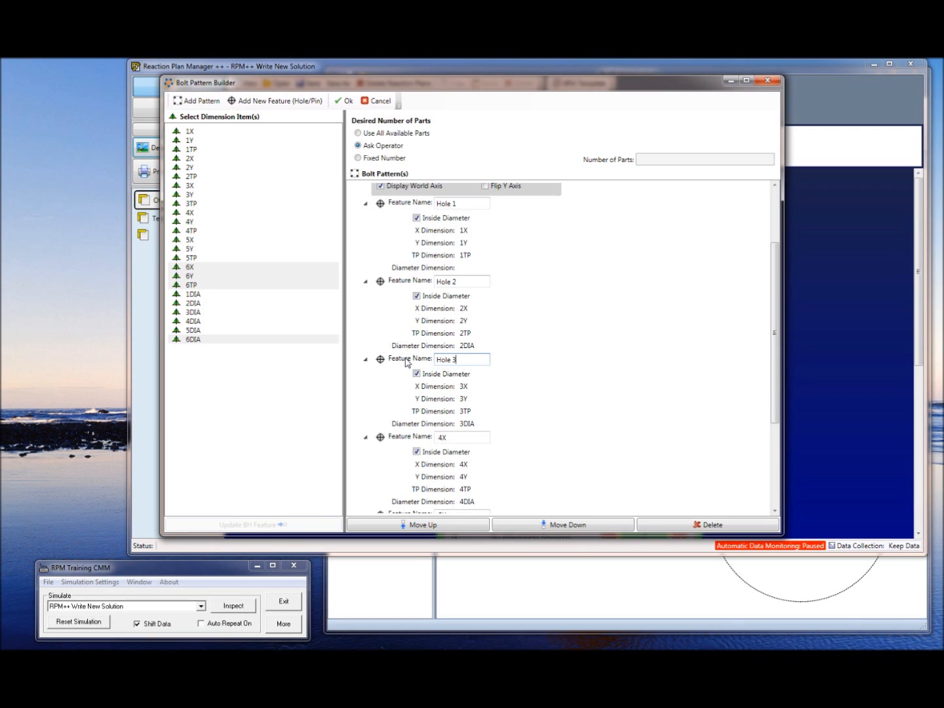
pyautogui.write('Hole 3')
pyautogui.scroll(-1, 623, 403)
pyautogui.click(463, 410)
pyautogui.moveTo(462, 410); pyautogui.dragTo(418, 411)
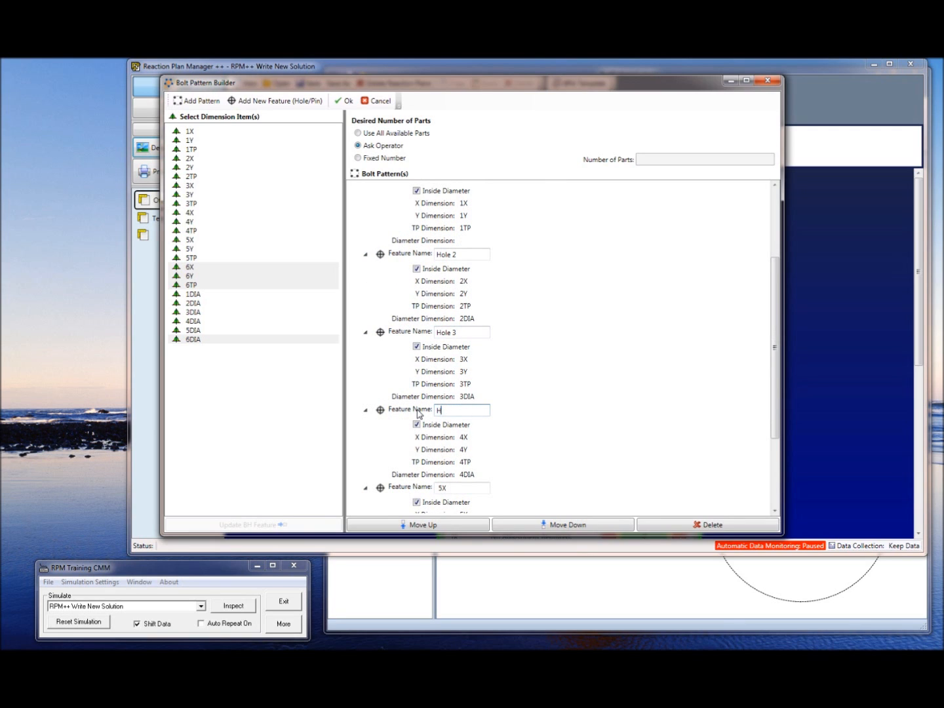
pyautogui.write('Hole 4')
# Step: Rename the fifth and sixth features of Six Hole Pattern as "Hole 5" and "Hole 6"
pyautogui.scroll(-2, 628, 403)
pyautogui.click(485, 433)
pyautogui.moveTo(468, 435); pyautogui.dragTo(418, 438)
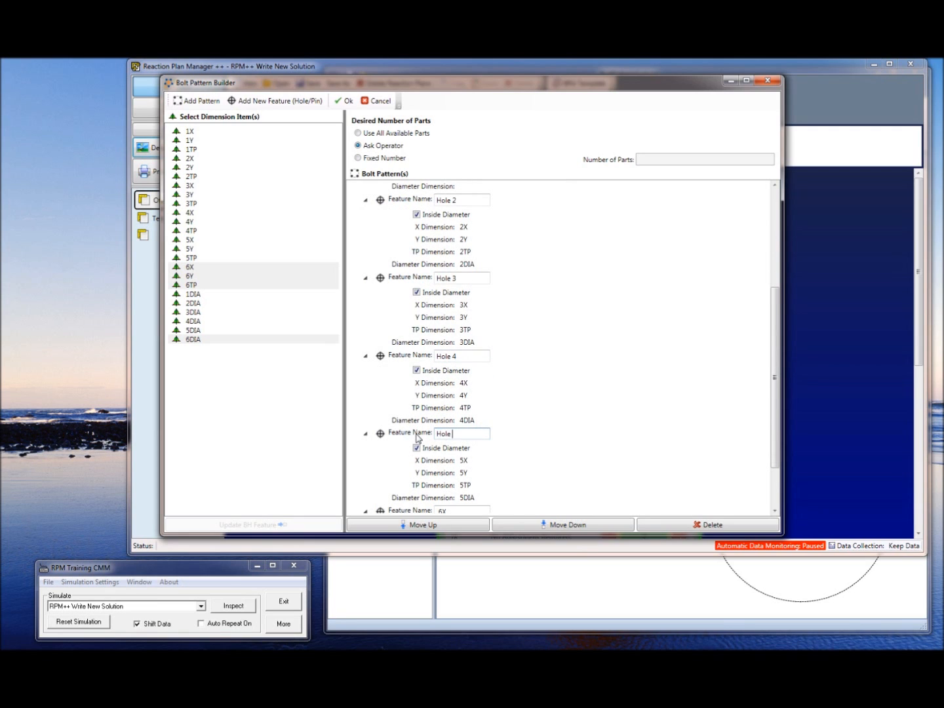
pyautogui.scroll(-2, 625, 432)
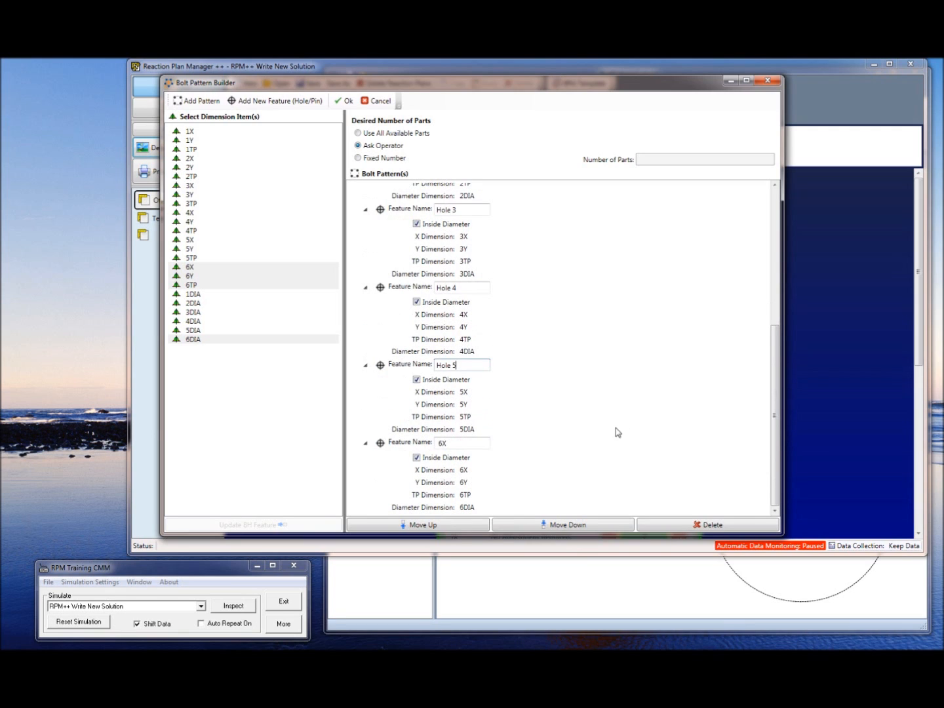
pyautogui.moveTo(482, 443); pyautogui.dragTo(409, 446)
# Step: Add a second bolt pattern below Six Hole Pattern and name it "Two Hole PAttern"
pyautogui.moveTo(776, 379); pyautogui.dragTo(776, 237)
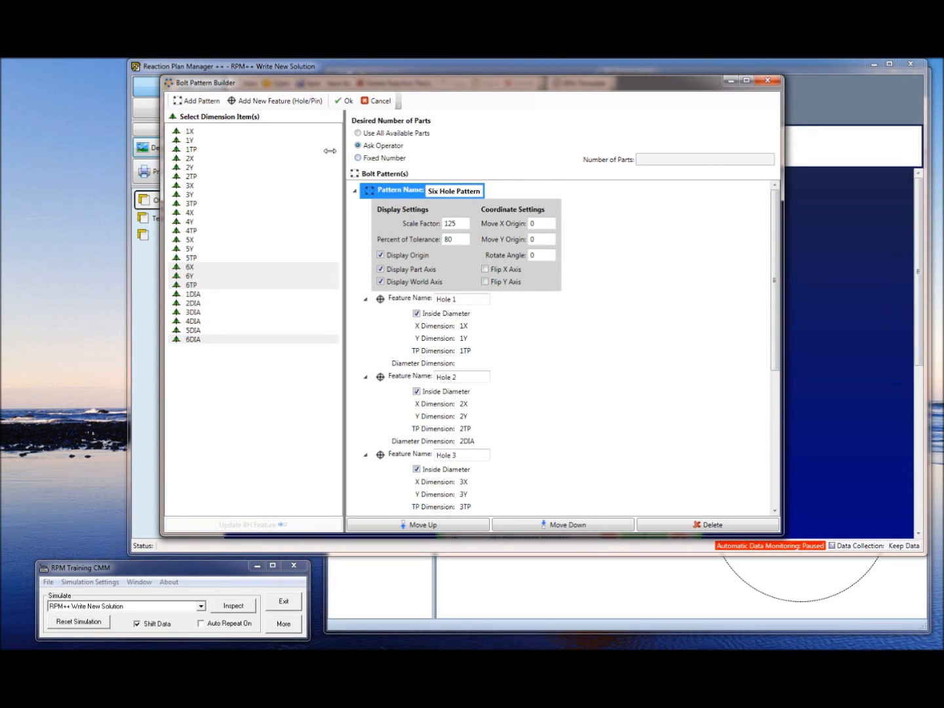
pyautogui.click(180, 103)
pyautogui.moveTo(775, 265); pyautogui.dragTo(775, 429)
pyautogui.click(459, 410)
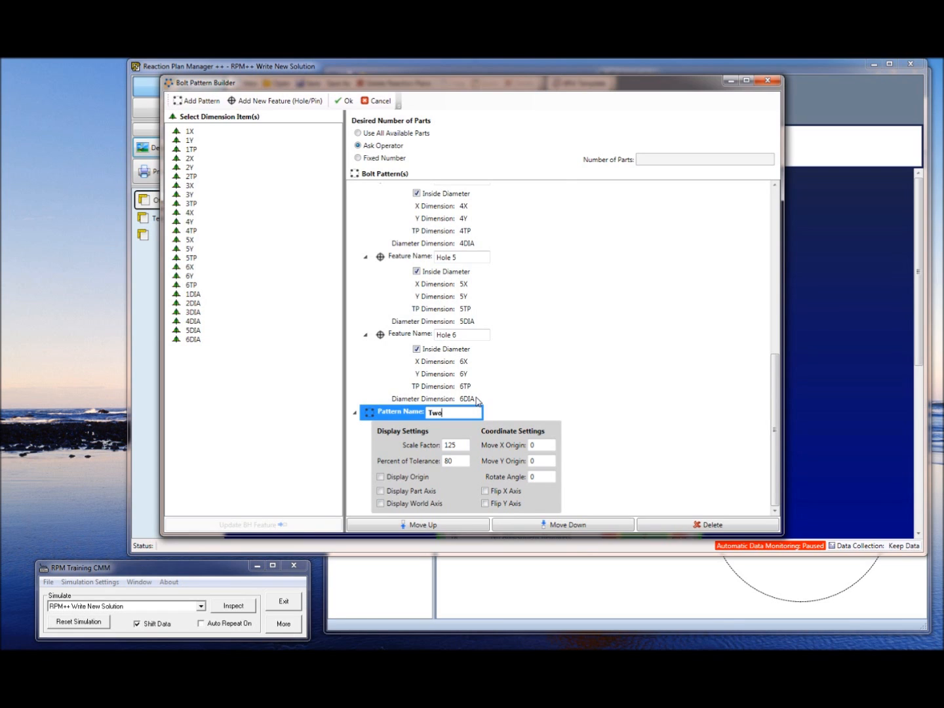
pyautogui.write('Two Hole PAttern')
# Step: Turn on the origin, part axis and world axis display for the two-hole pattern
pyautogui.click(390, 485)
pyautogui.click(381, 477)
pyautogui.click(380, 491)
pyautogui.click(381, 503)
pyautogui.scroll(3, 775, 452)
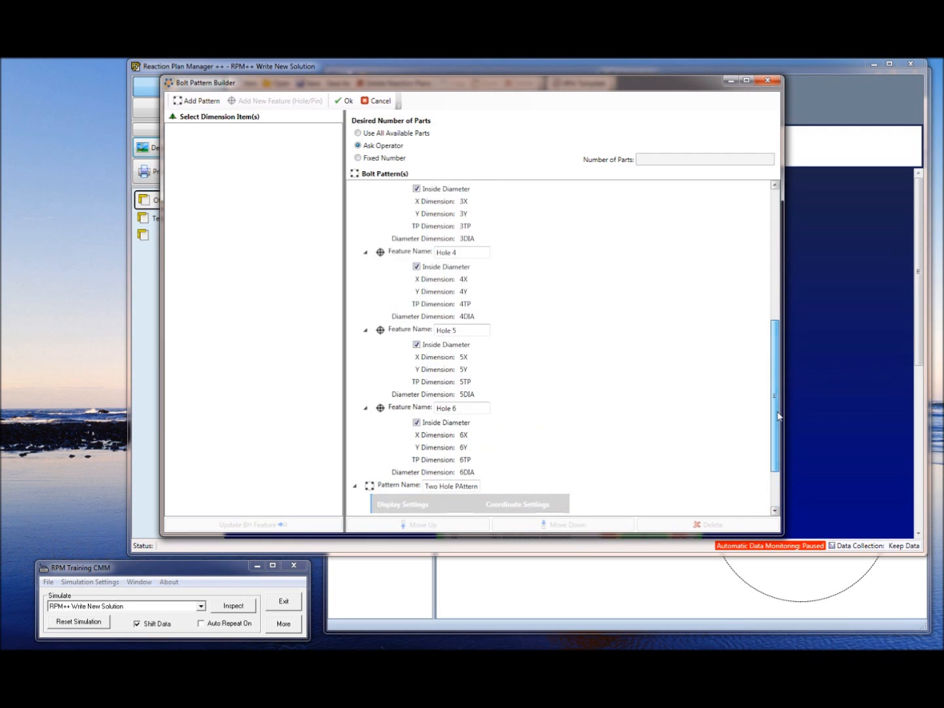
pyautogui.scroll(-3, 721, 433)
pyautogui.moveTo(774, 384); pyautogui.dragTo(775, 229)
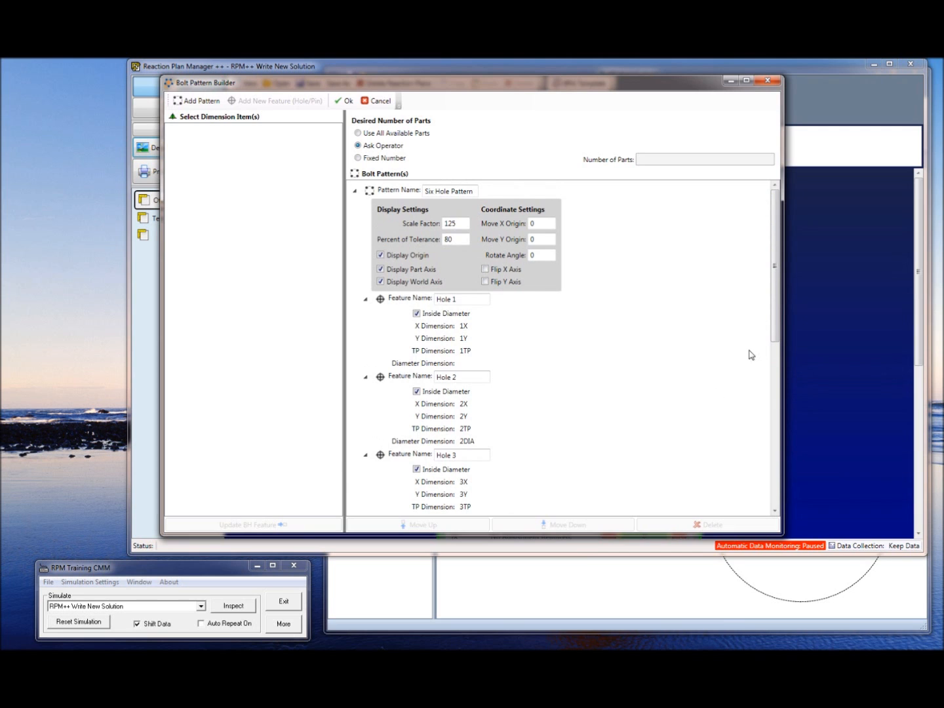
pyautogui.moveTo(777, 325); pyautogui.dragTo(727, 481)
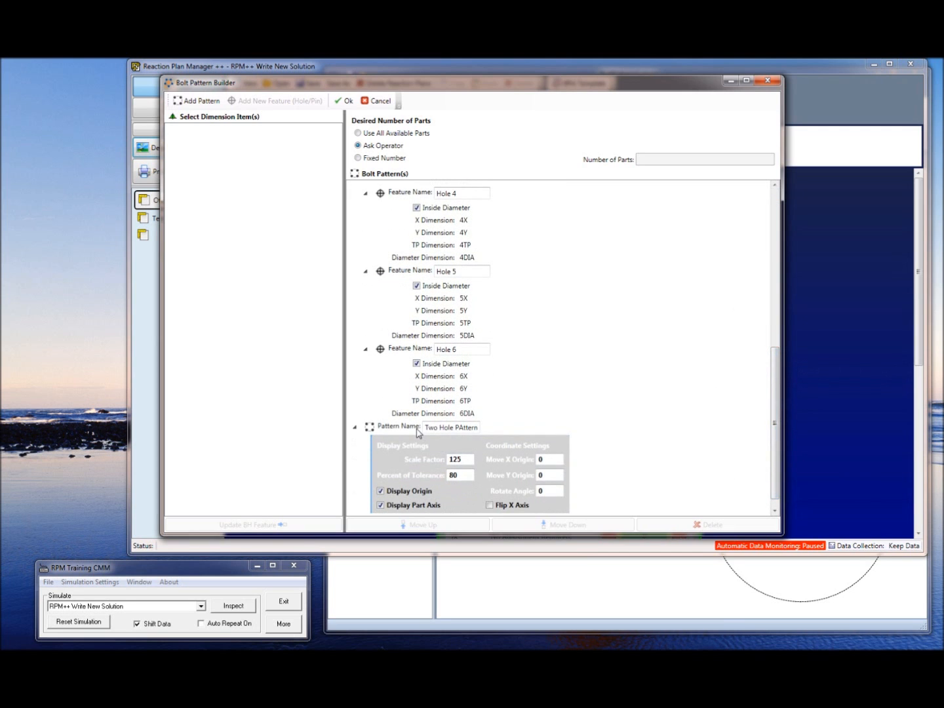
# Step: Add two features to the two-hole pattern, one from dimensions 2X, 2Y and 2TP and one from 5X, 5Y and 5TP
pyautogui.moveTo(779, 407)
pyautogui.mouseDown()
pyautogui.moveTo(779, 384)
pyautogui.moveTo(779, 394)
pyautogui.mouseUp()
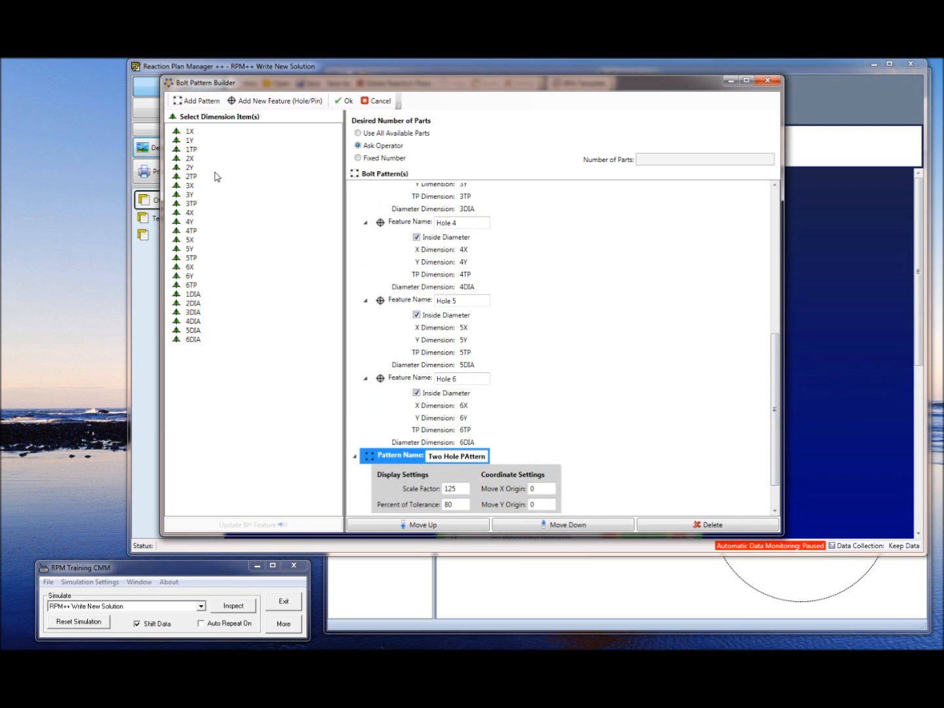
pyautogui.click(192, 159)
pyautogui.keyDown('ctrl'); pyautogui.click(195, 168); pyautogui.keyUp('ctrl')
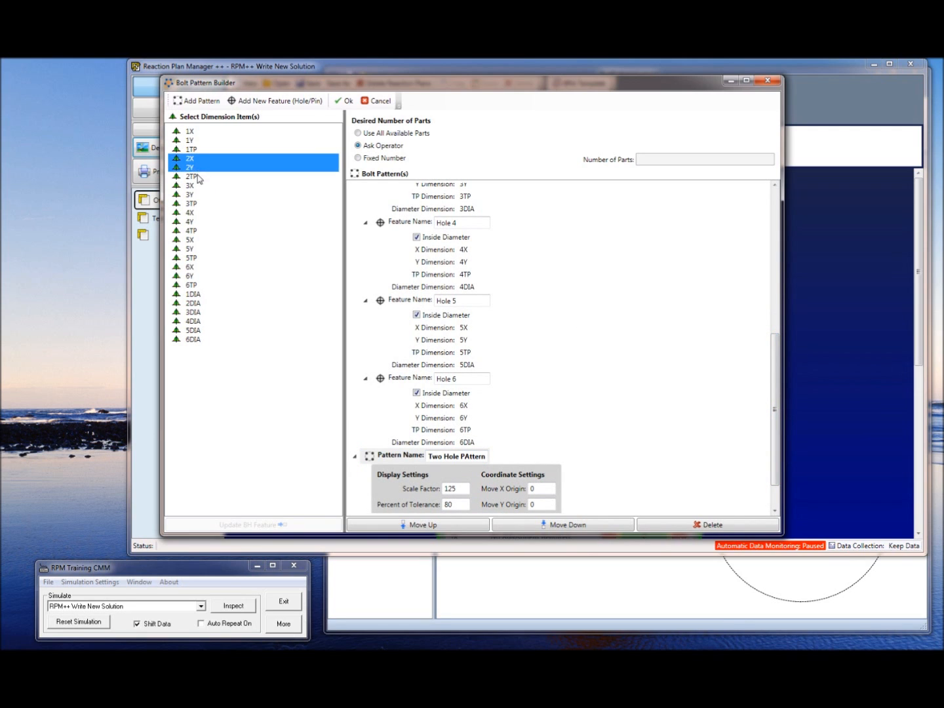
pyautogui.keyDown('ctrl'); pyautogui.click(196, 177); pyautogui.keyUp('ctrl')
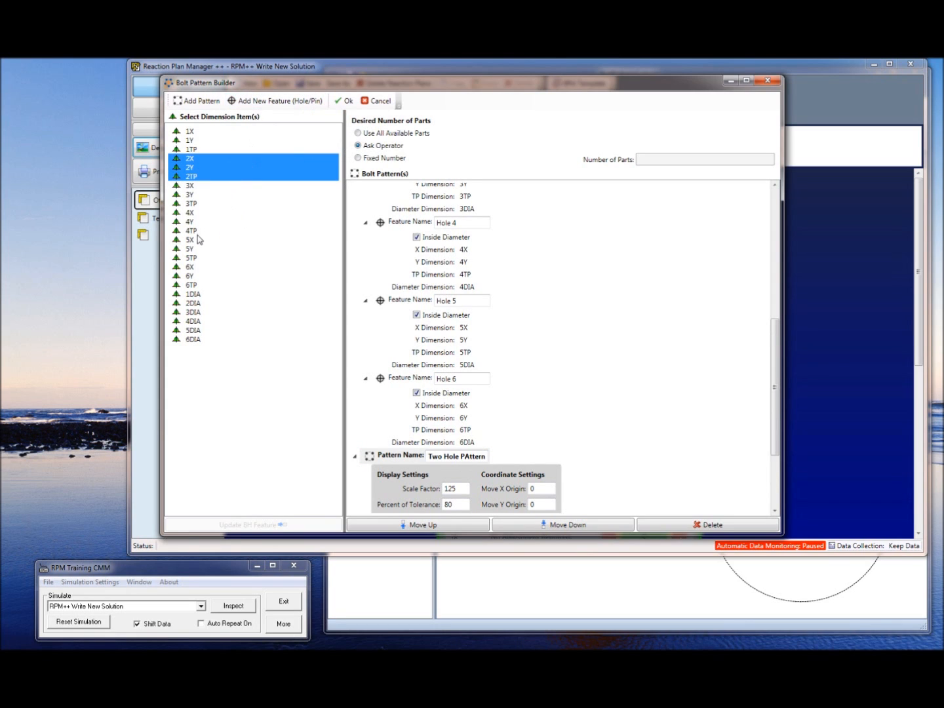
pyautogui.click(198, 243)
pyautogui.keyDown('shift'); pyautogui.click(198, 250); pyautogui.keyUp('shift')
pyautogui.keyDown('shift'); pyautogui.click(199, 258); pyautogui.keyUp('shift')
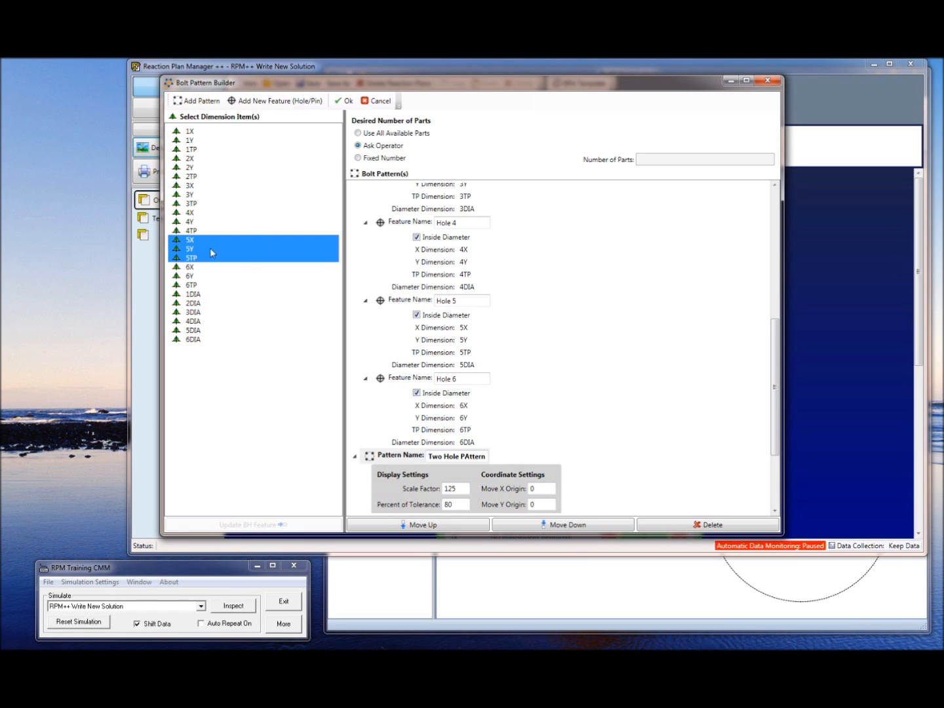
pyautogui.click(289, 100)
pyautogui.moveTo(781, 345); pyautogui.dragTo(778, 460)
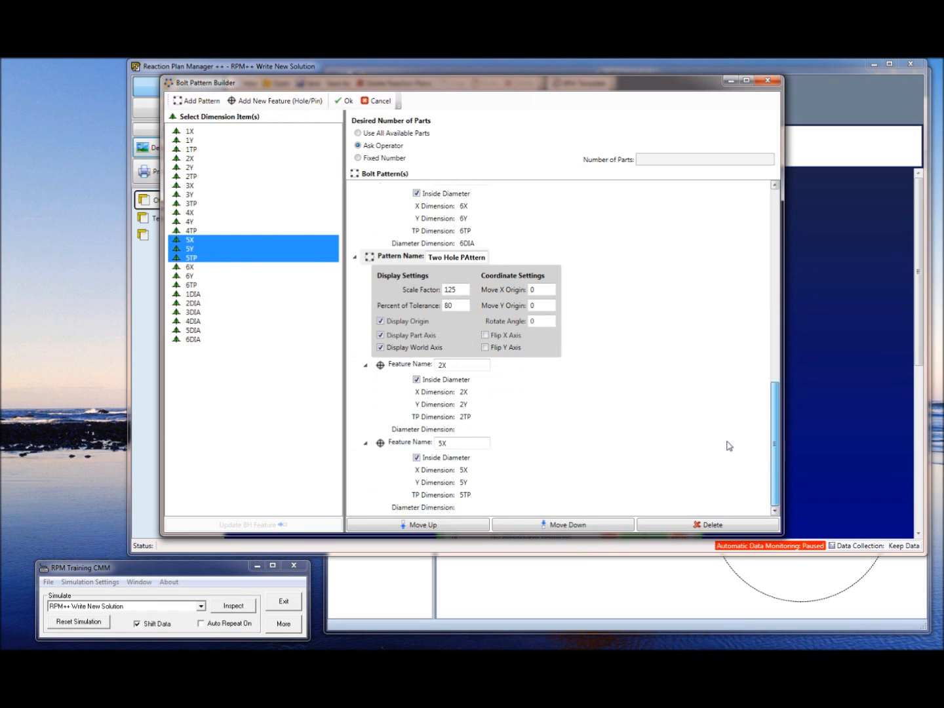
# Step: Rename the two features of the two-hole pattern as "Hole 2" and "Hole 5"
pyautogui.click(483, 364)
pyautogui.moveTo(462, 364); pyautogui.dragTo(376, 364)
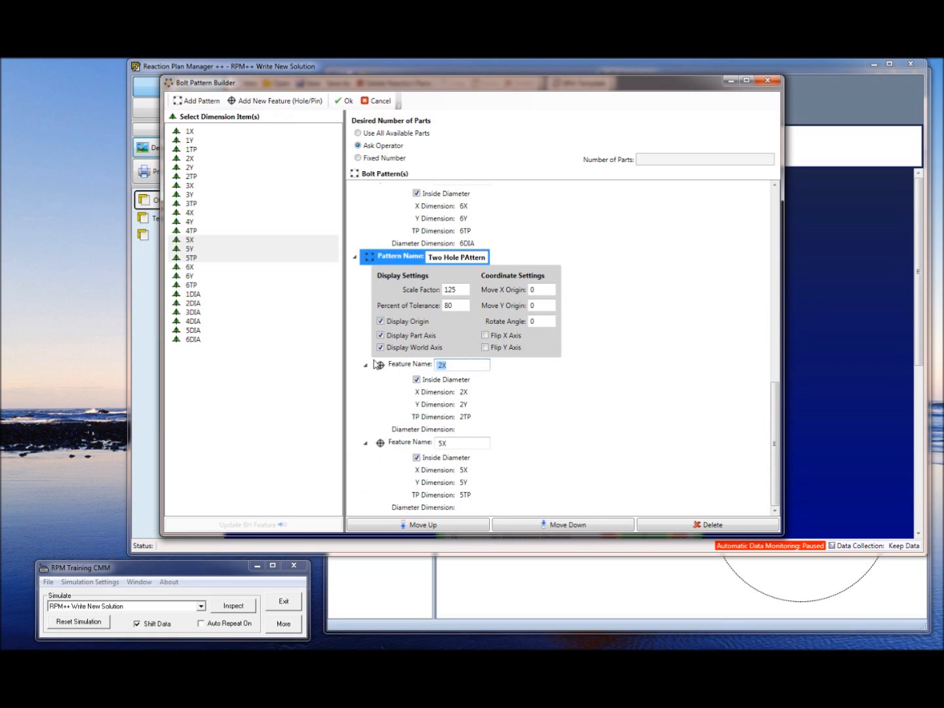
pyautogui.write('Hole 2')
pyautogui.moveTo(465, 441); pyautogui.dragTo(410, 444)
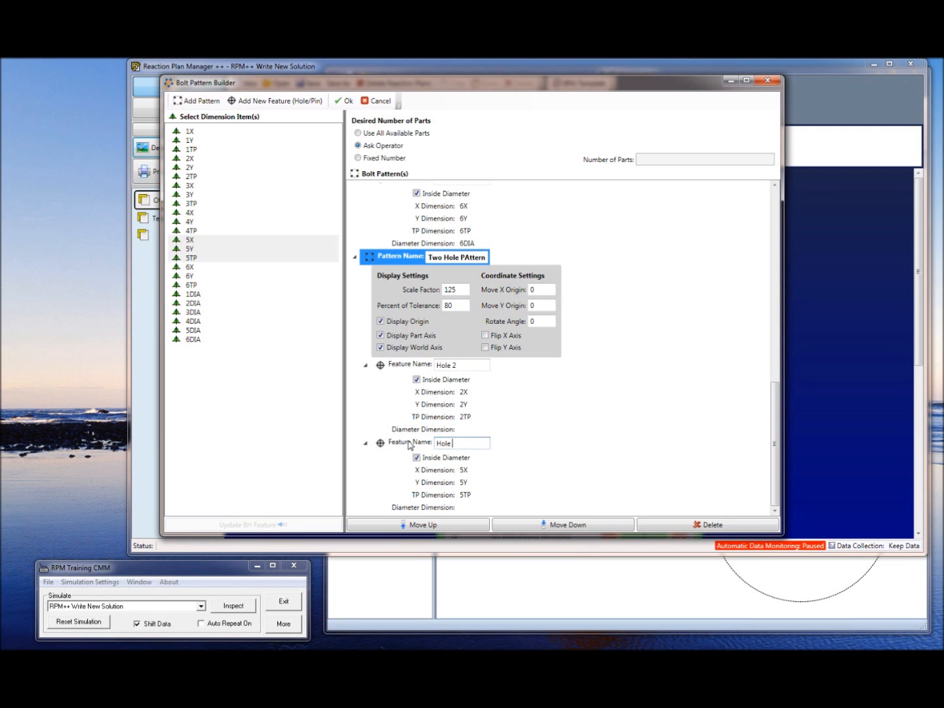
pyautogui.moveTo(774, 446)
pyautogui.mouseDown()
pyautogui.moveTo(774, 268)
pyautogui.moveTo(776, 470)
pyautogui.mouseUp()
pyautogui.click(393, 445)
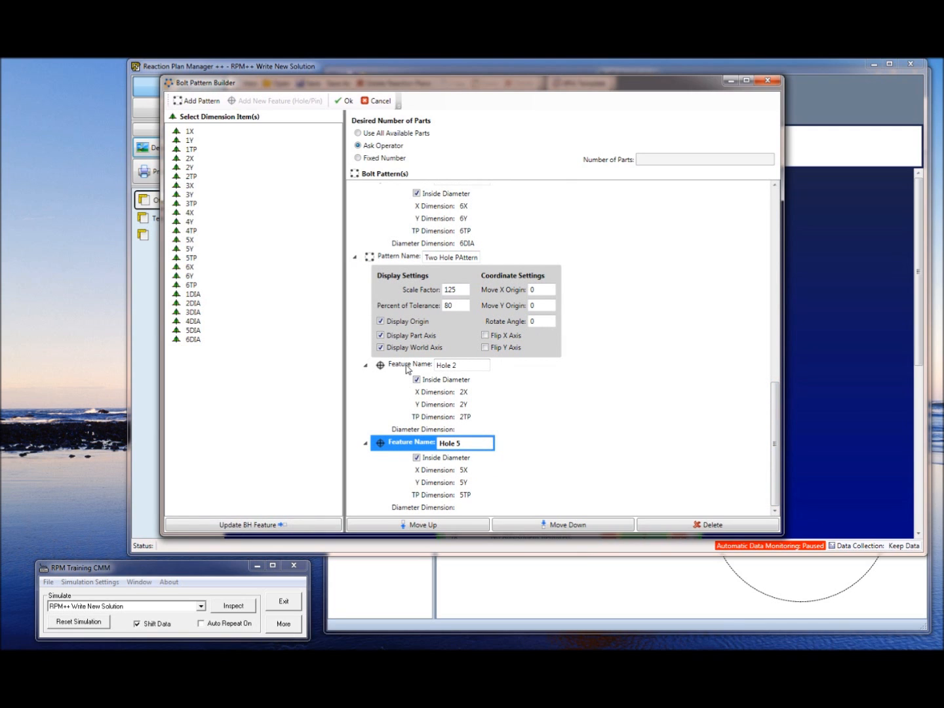
# Step: Review the two-hole pattern and its features, and accept the bolt pattern template
pyautogui.click(410, 366)
pyautogui.click(394, 444)
pyautogui.click(399, 257)
pyautogui.moveTo(776, 454)
pyautogui.mouseDown()
pyautogui.moveTo(776, 255)
pyautogui.moveTo(780, 460)
pyautogui.mouseUp()
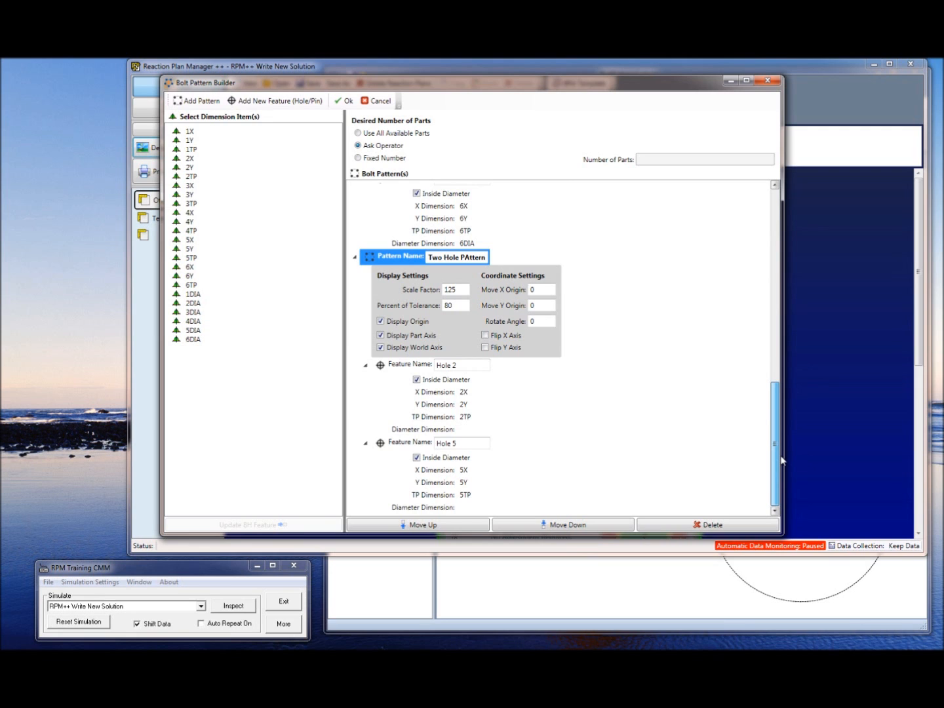
pyautogui.moveTo(780, 461); pyautogui.dragTo(774, 420)
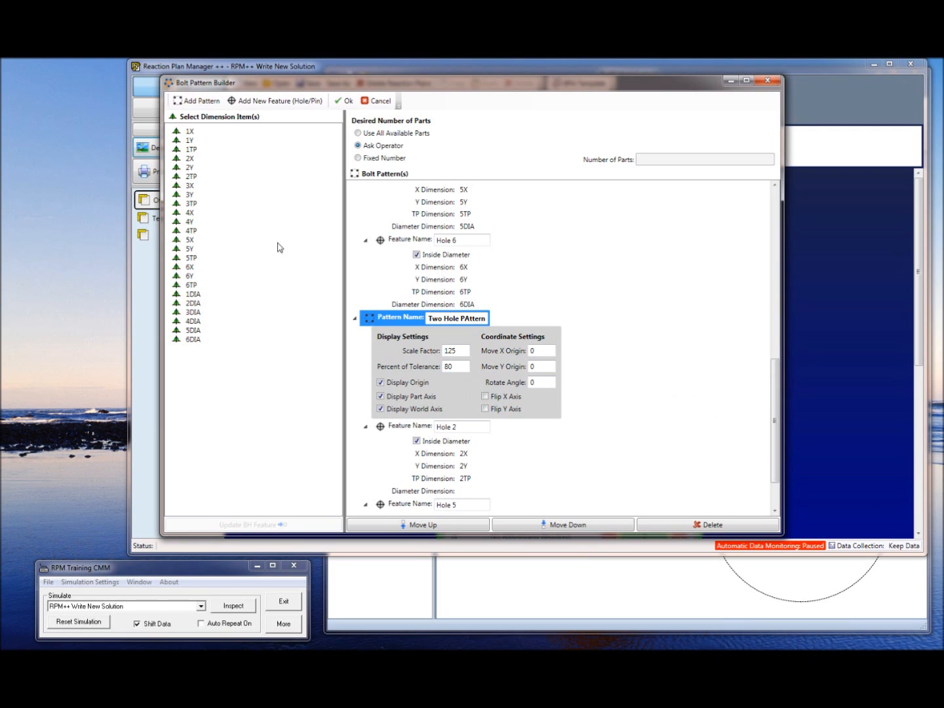
pyautogui.moveTo(306, 85); pyautogui.dragTo(374, 111)
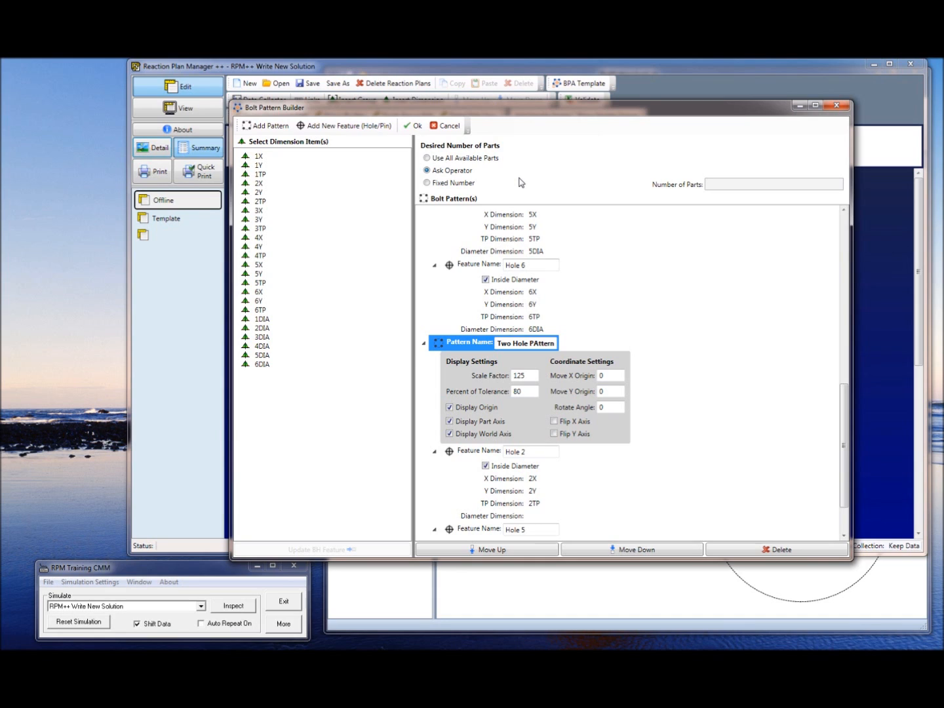
pyautogui.click(414, 126)
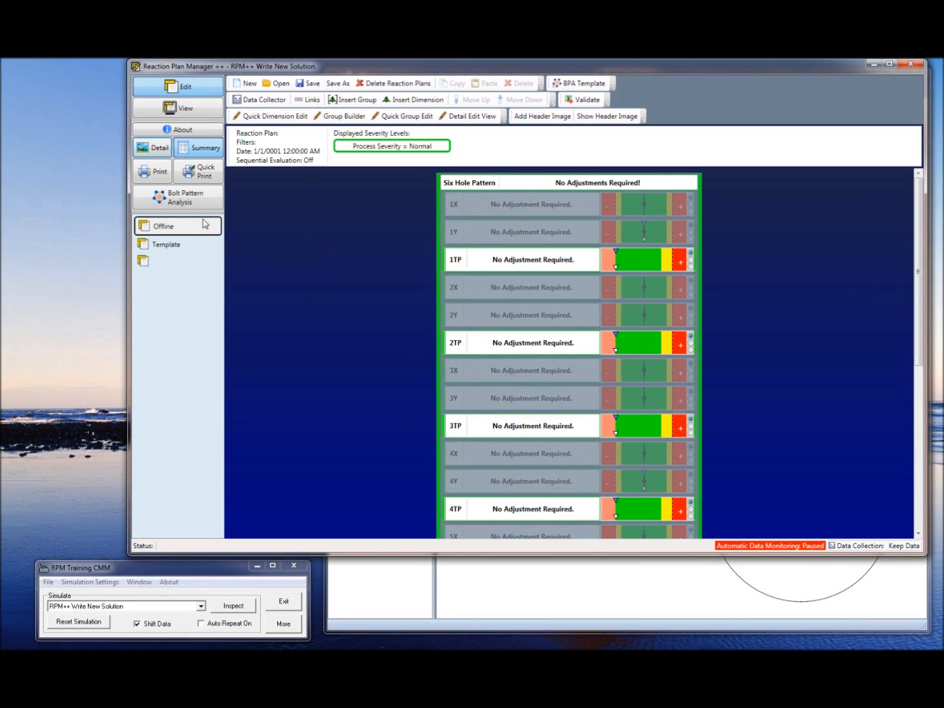
# Step: Launch the bolt pattern analysis from the reaction plan with the number of parts at 1
pyautogui.click(177, 197)
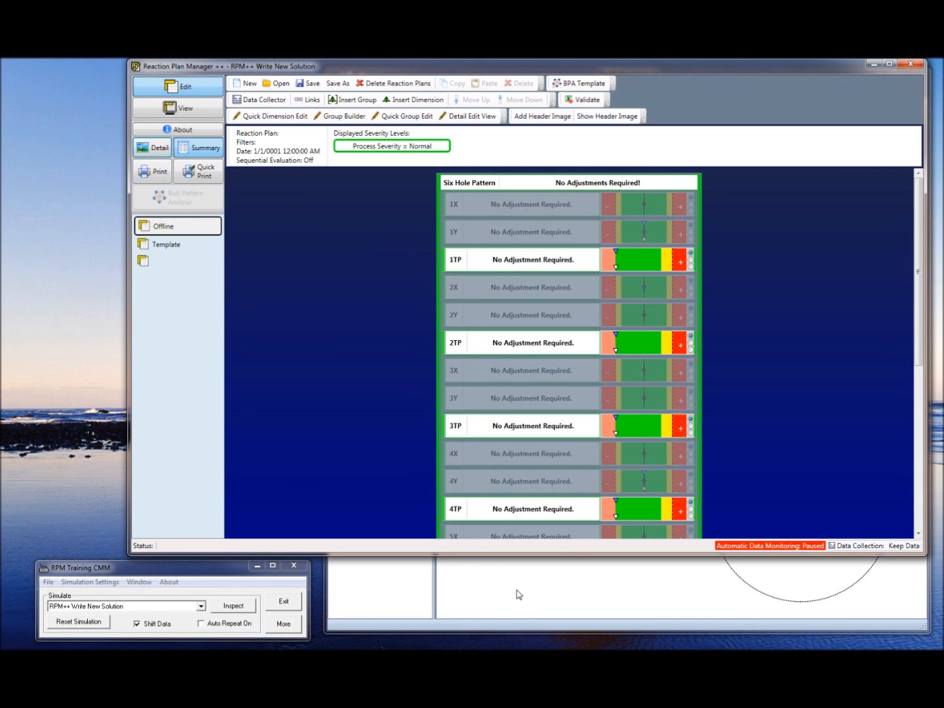
pyautogui.click(469, 401)
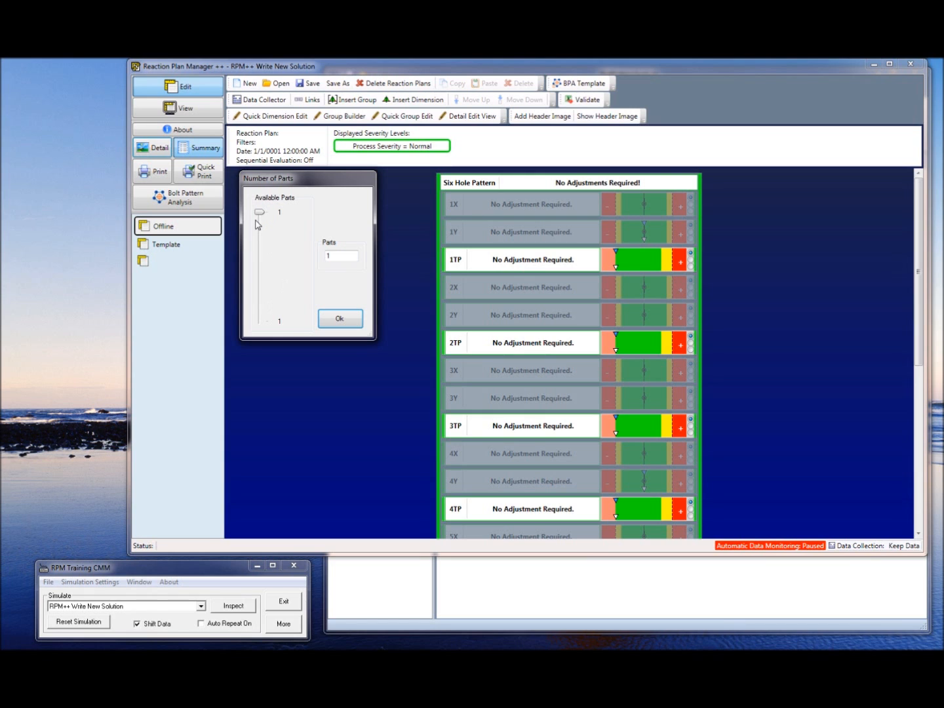
pyautogui.click(344, 320)
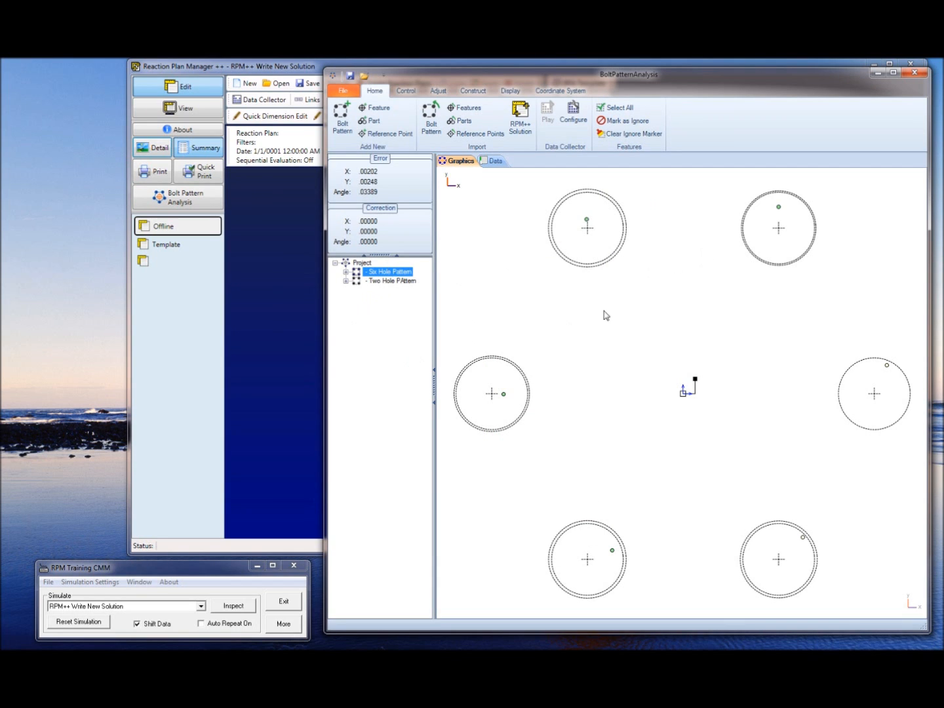
# Step: View the two-hole and six-hole patterns in the analysis graphics, and close the analysis without saving the solution
pyautogui.click(391, 281)
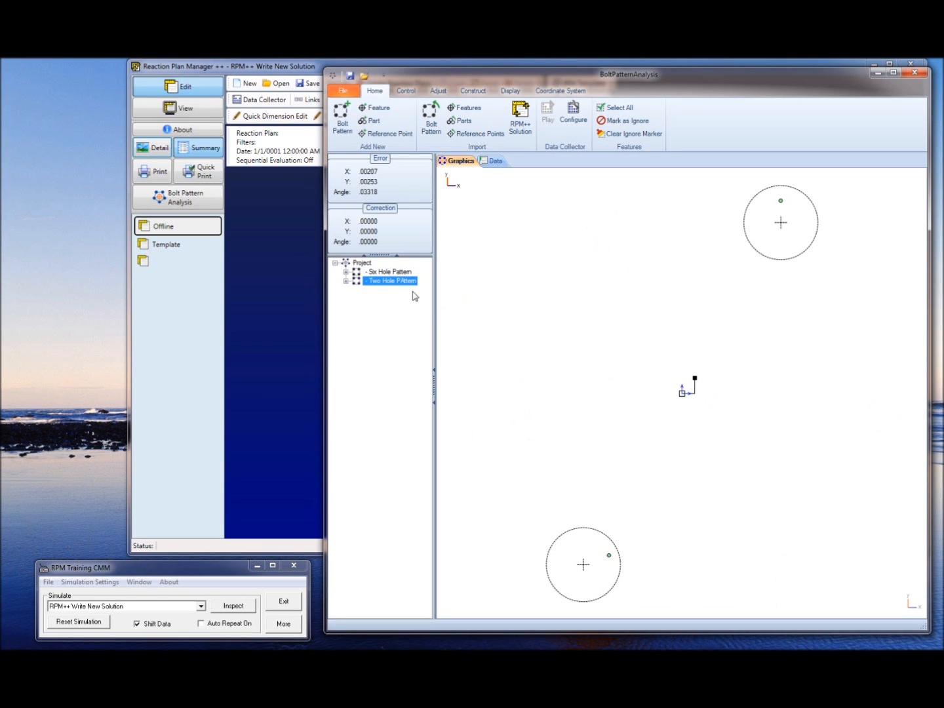
pyautogui.click(405, 273)
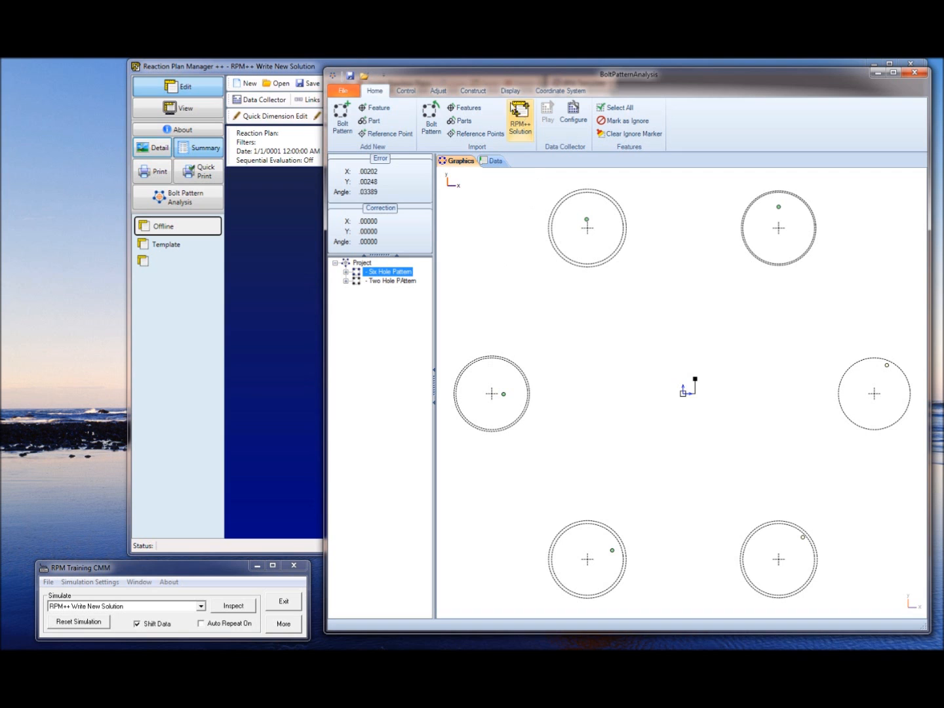
pyautogui.click(914, 76)
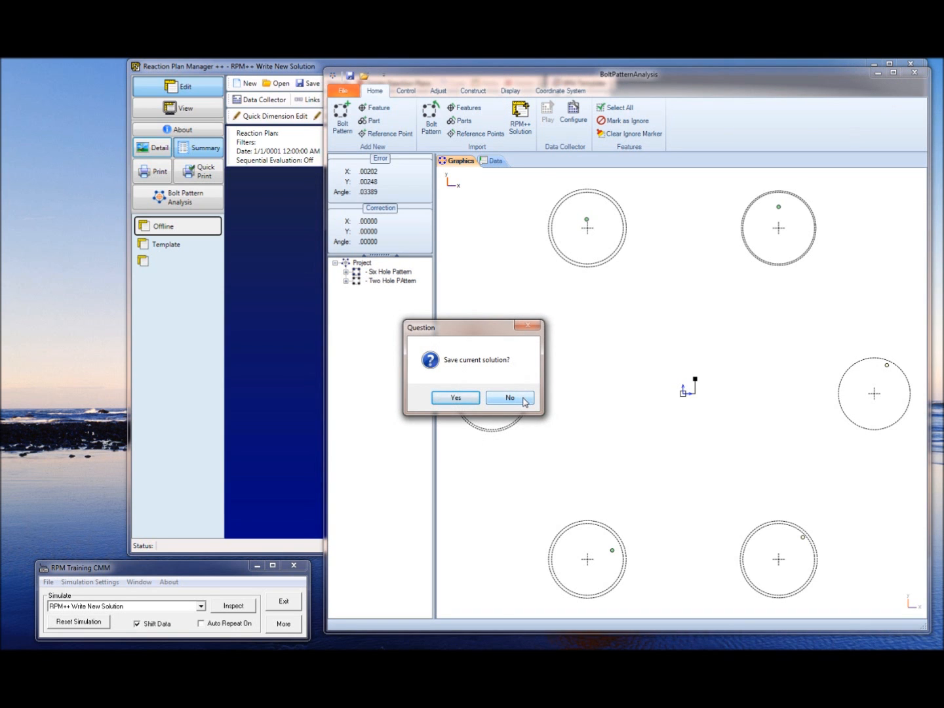
pyautogui.click(510, 398)
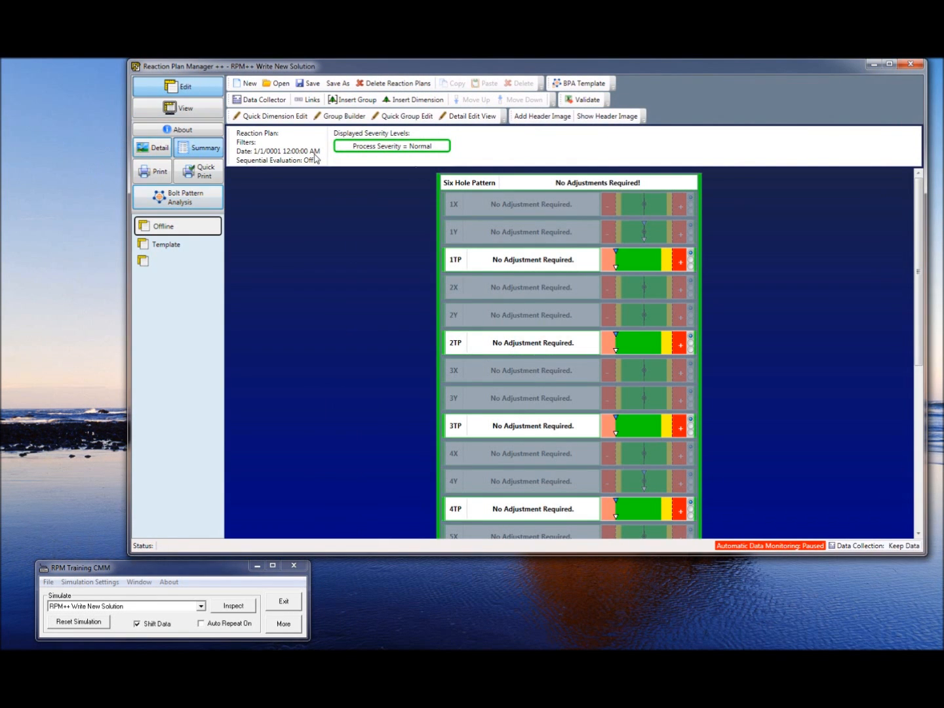
# Step: Exclude the Normal severity level from the document's displayed messages, keeping Warning and Critical, and save the changes
pyautogui.click(256, 153)
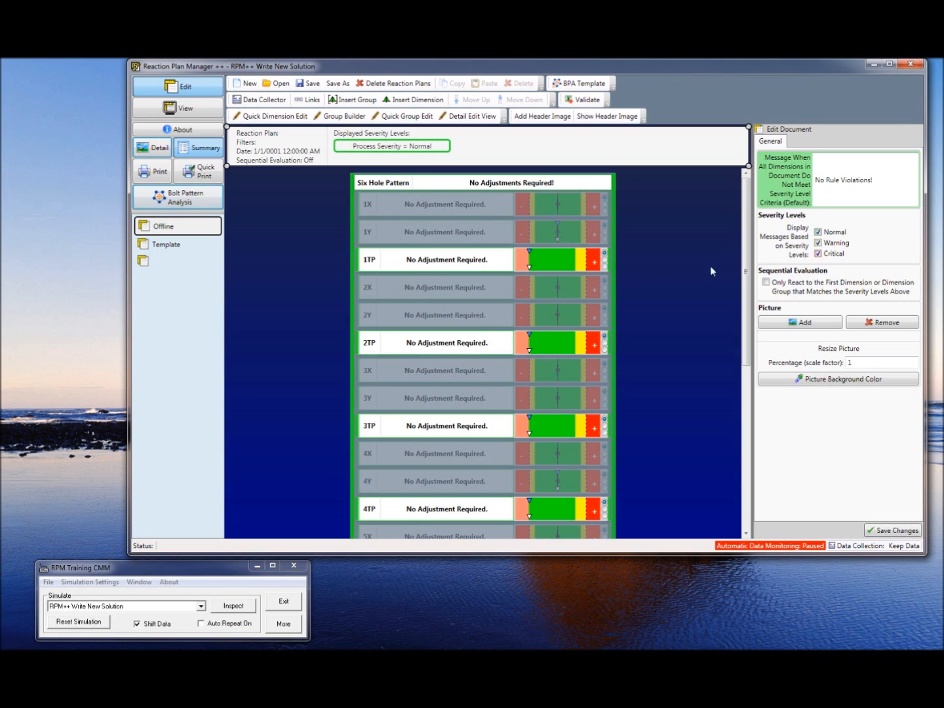
pyautogui.click(818, 242)
pyautogui.click(819, 232)
pyautogui.click(893, 531)
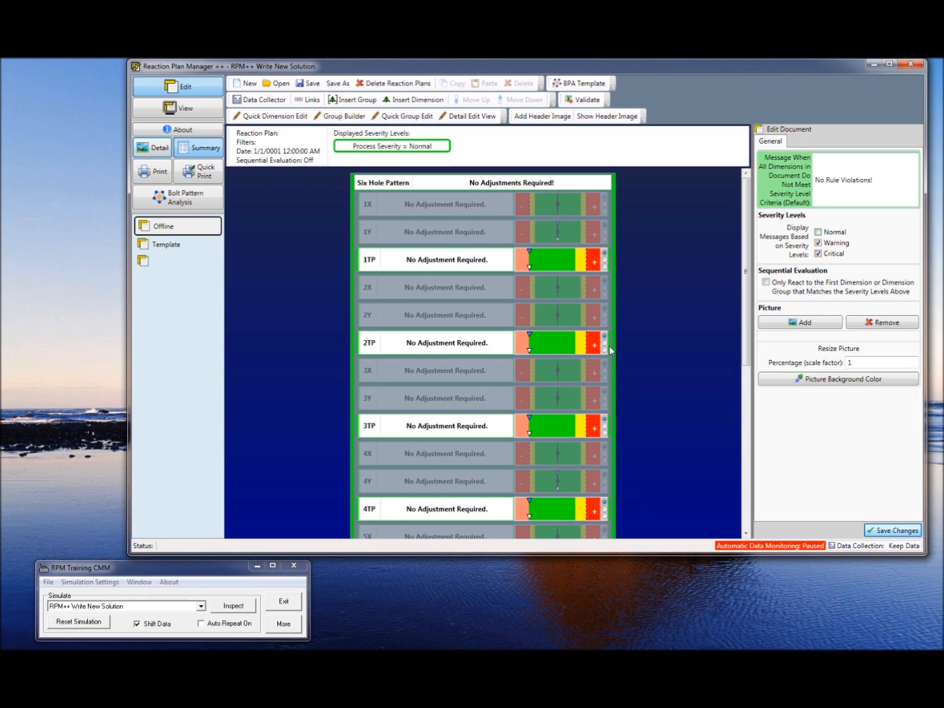
# Step: Add a data collector filter on column AA named "Machine"
pyautogui.click(260, 100)
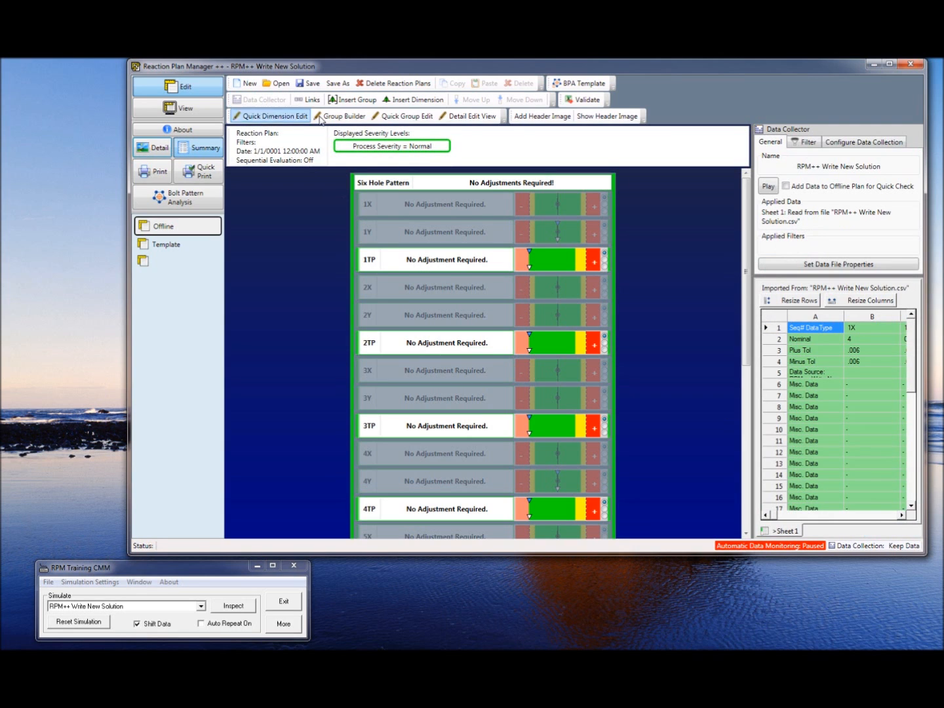
pyautogui.click(810, 141)
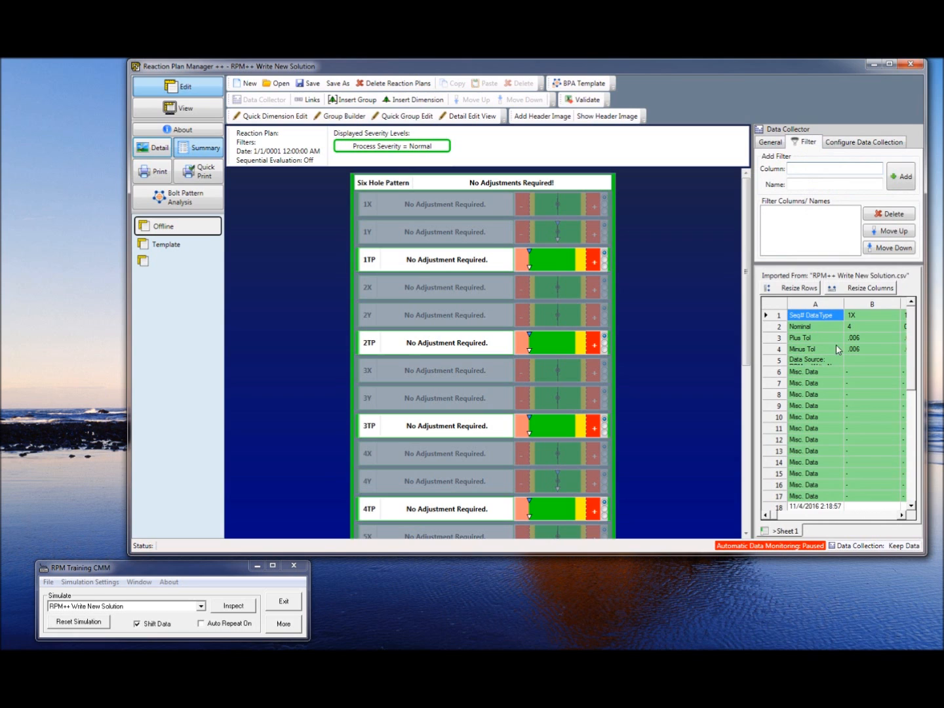
pyautogui.click(796, 288)
pyautogui.click(867, 288)
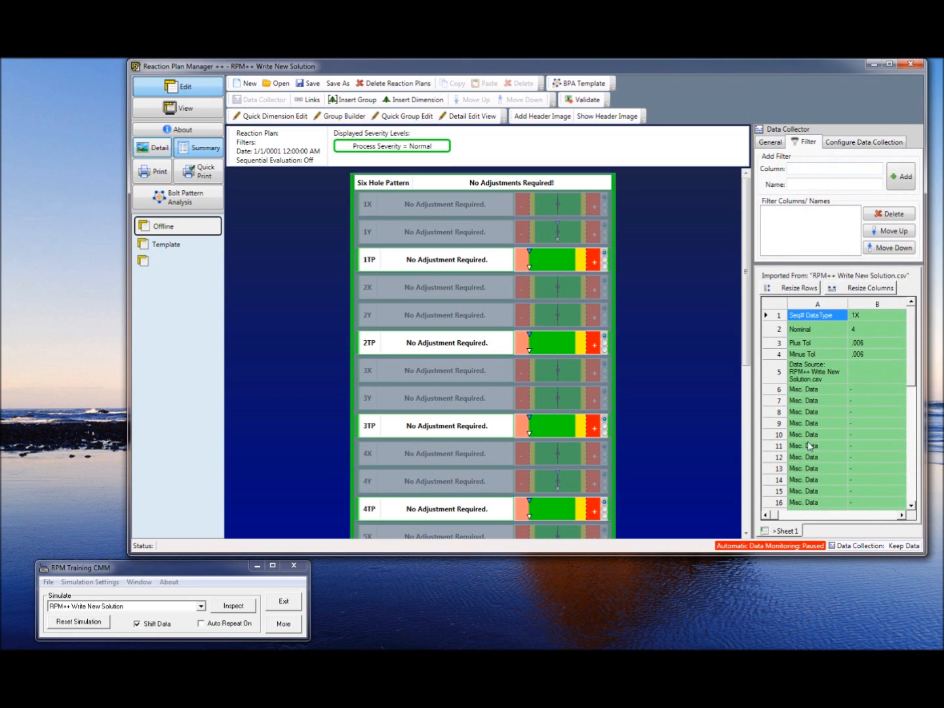
pyautogui.moveTo(780, 517); pyautogui.dragTo(879, 508)
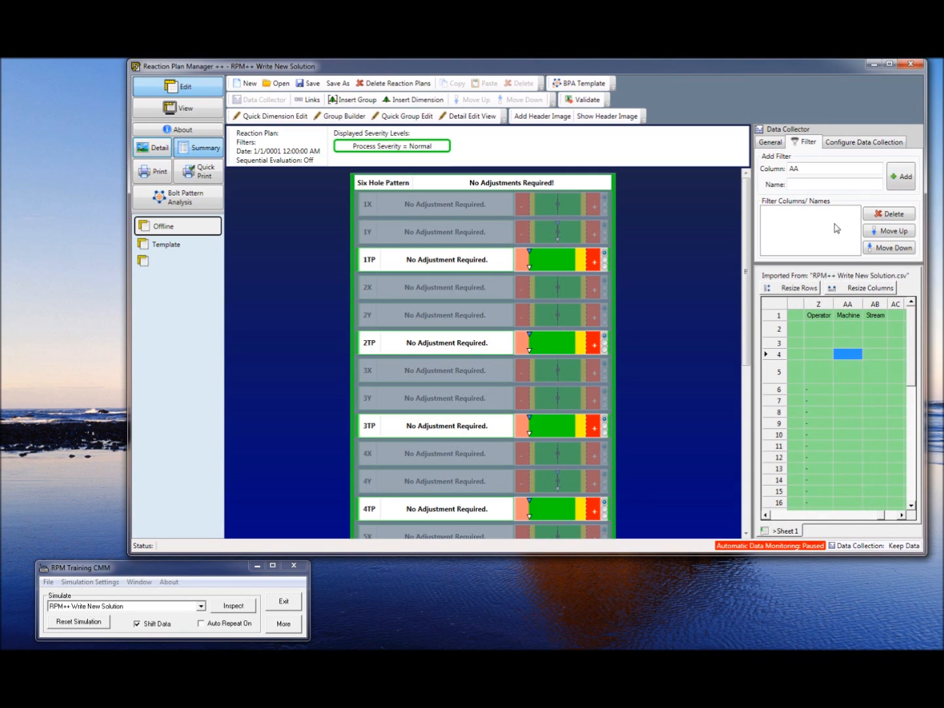
pyautogui.click(827, 183)
pyautogui.click(903, 180)
# Step: Save the solution and delete the existing RPM++ Write New Solution reaction plan
pyautogui.click(370, 84)
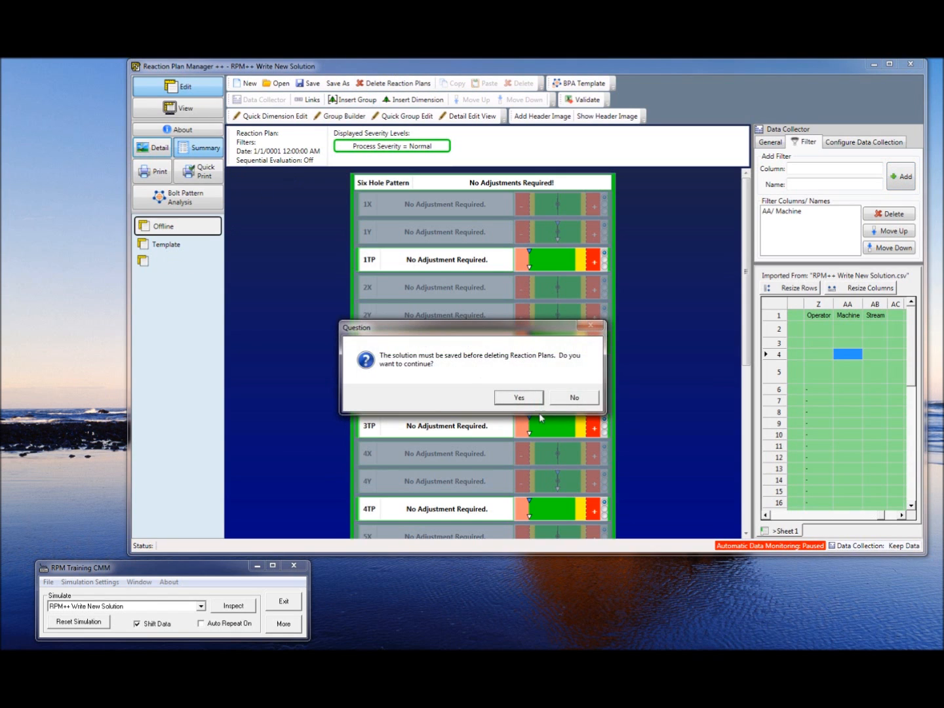
pyautogui.click(518, 398)
pyautogui.click(456, 316)
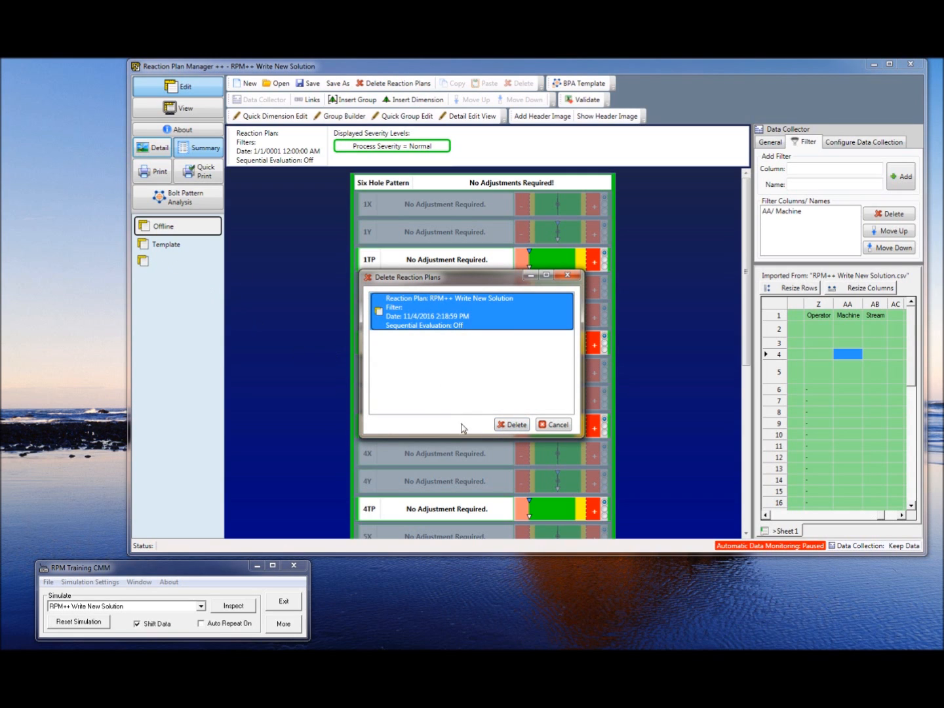
pyautogui.click(502, 425)
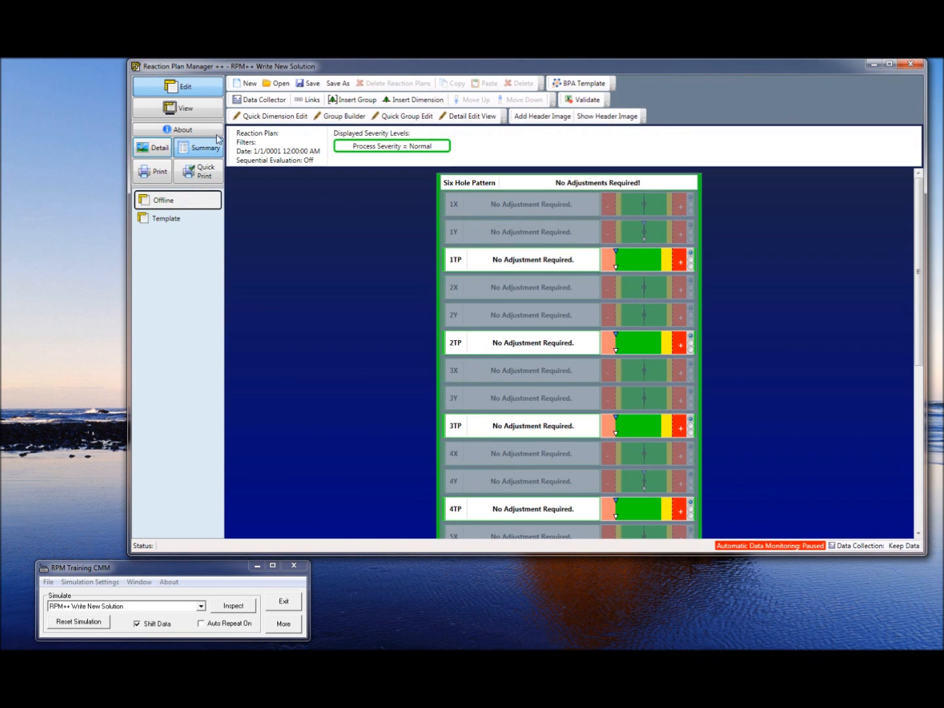
# Step: Change the plan manager to view mode and run a simulated inspection of RPM++ Write New Solution in RPM Training CMM
pyautogui.click(189, 107)
pyautogui.click(534, 399)
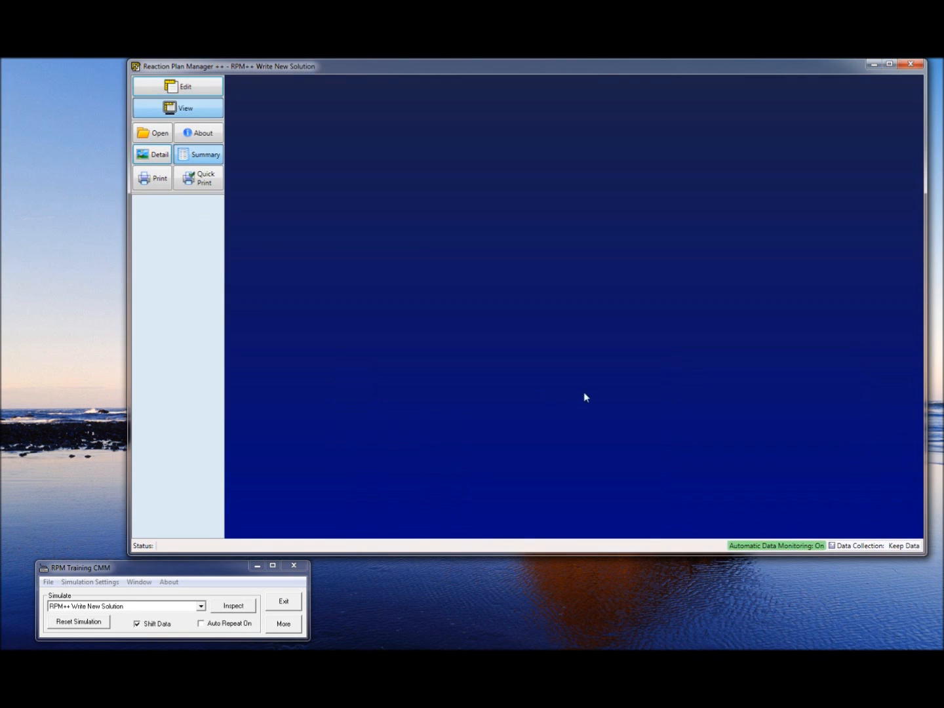
pyautogui.click(242, 607)
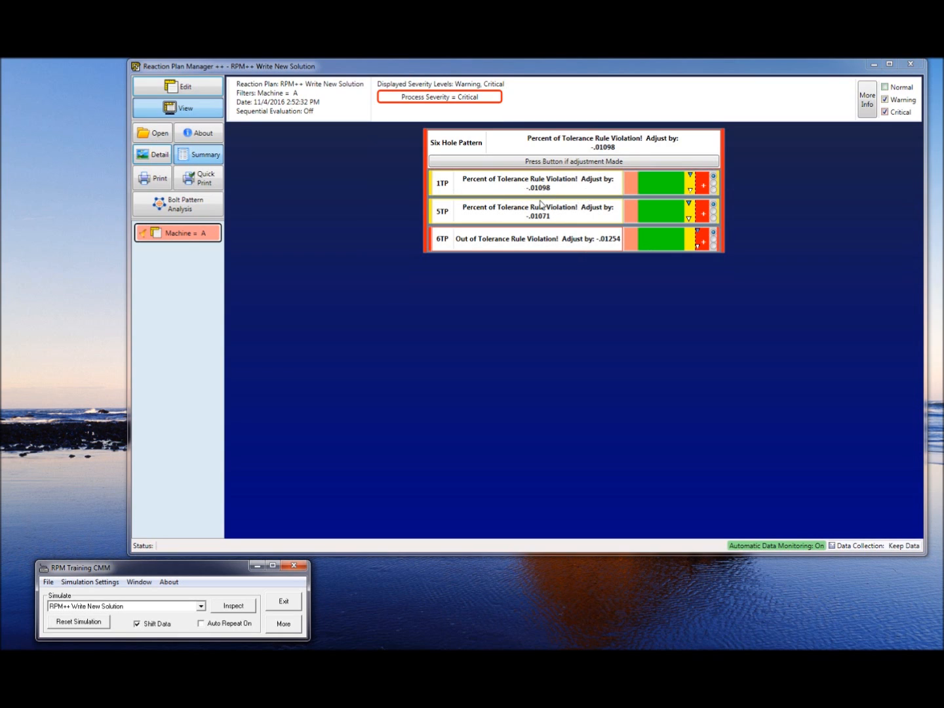
# Step: Return the plan to edit mode and select dimensions 1TP through 6TP together in Quick Dimension Edit
pyautogui.click(202, 92)
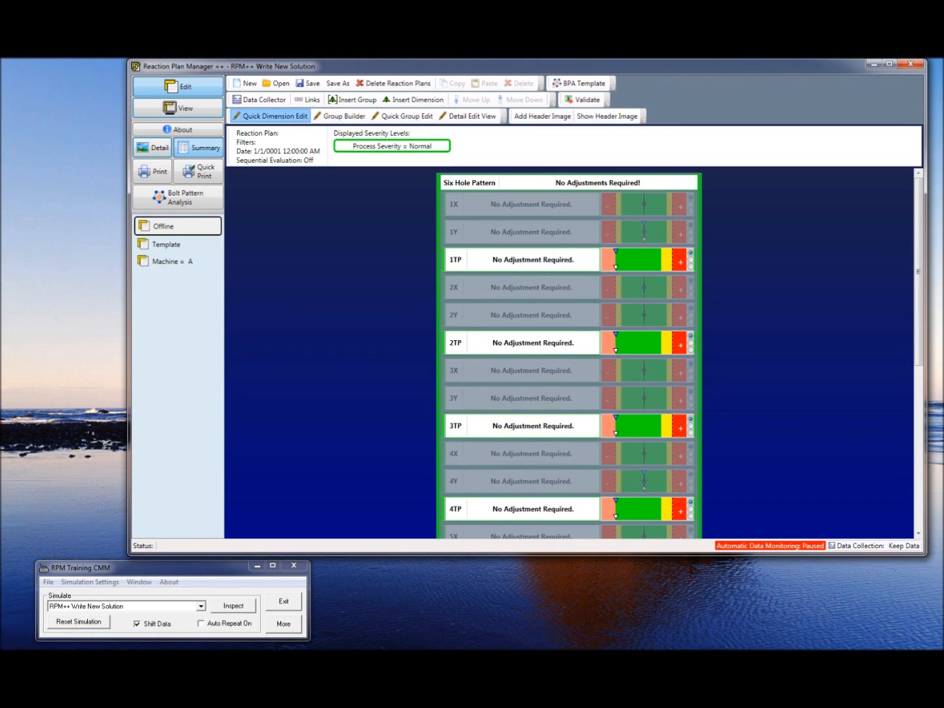
pyautogui.click(270, 116)
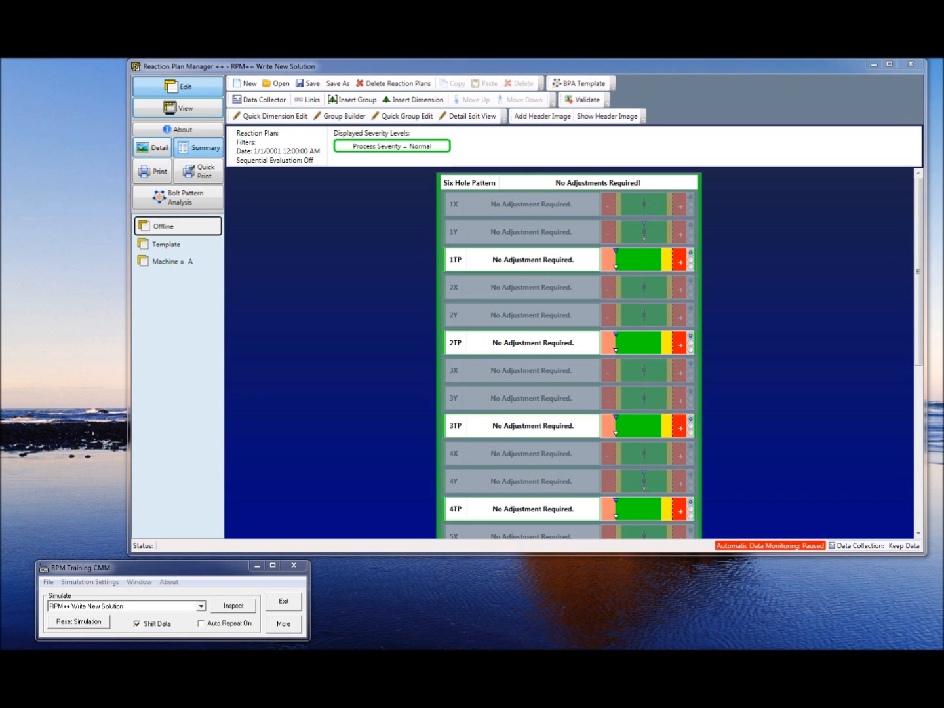
pyautogui.moveTo(190, 182); pyautogui.dragTo(333, 130)
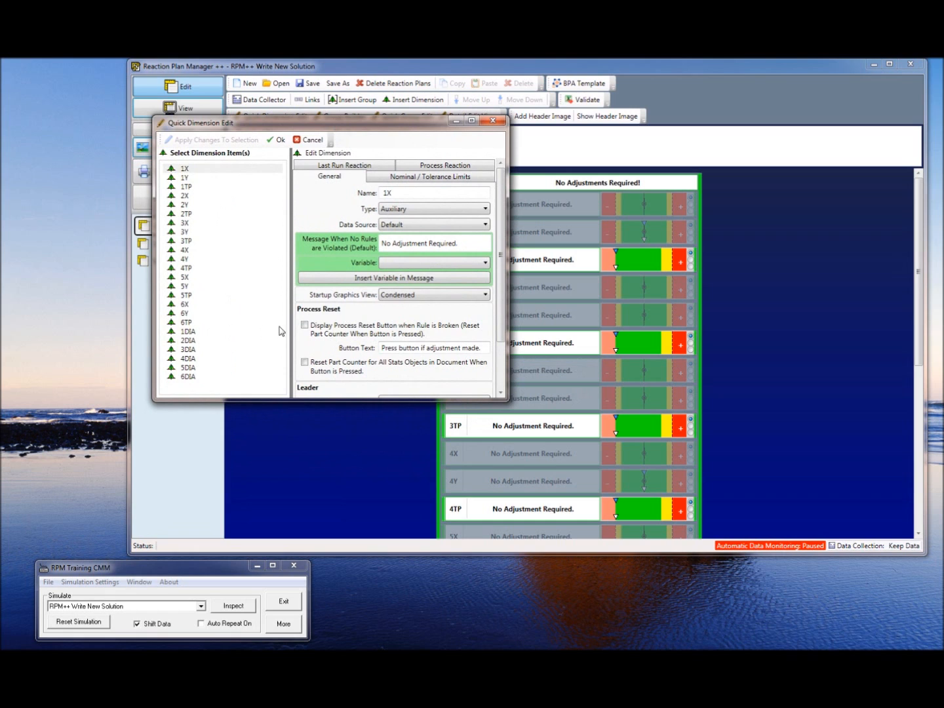
pyautogui.moveTo(333, 127); pyautogui.dragTo(366, 129)
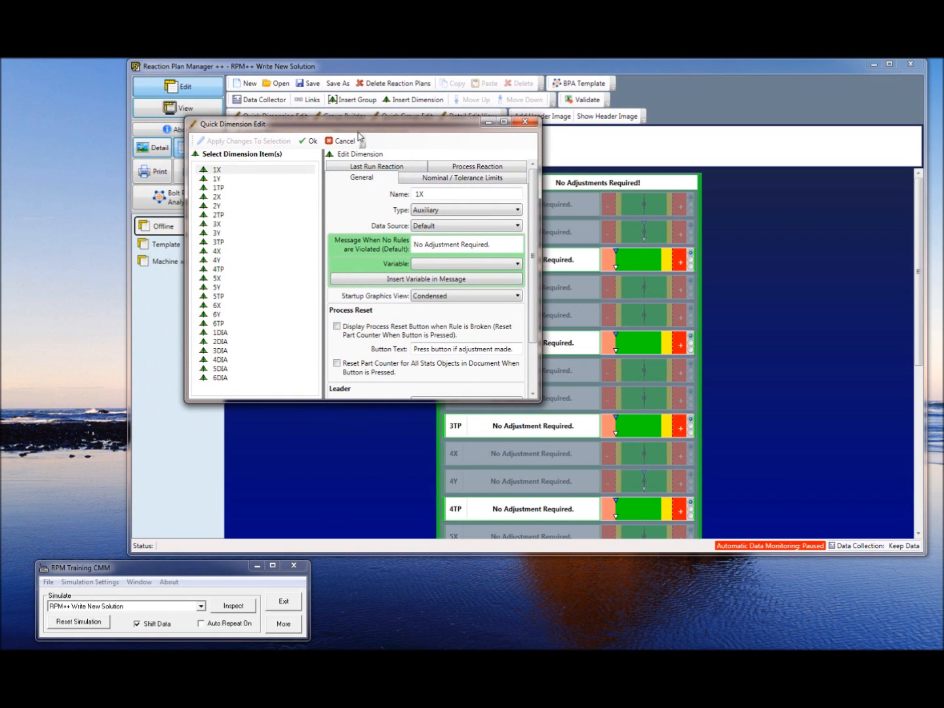
pyautogui.click(230, 188)
pyautogui.keyDown('ctrl'); pyautogui.click(227, 217); pyautogui.keyUp('ctrl')
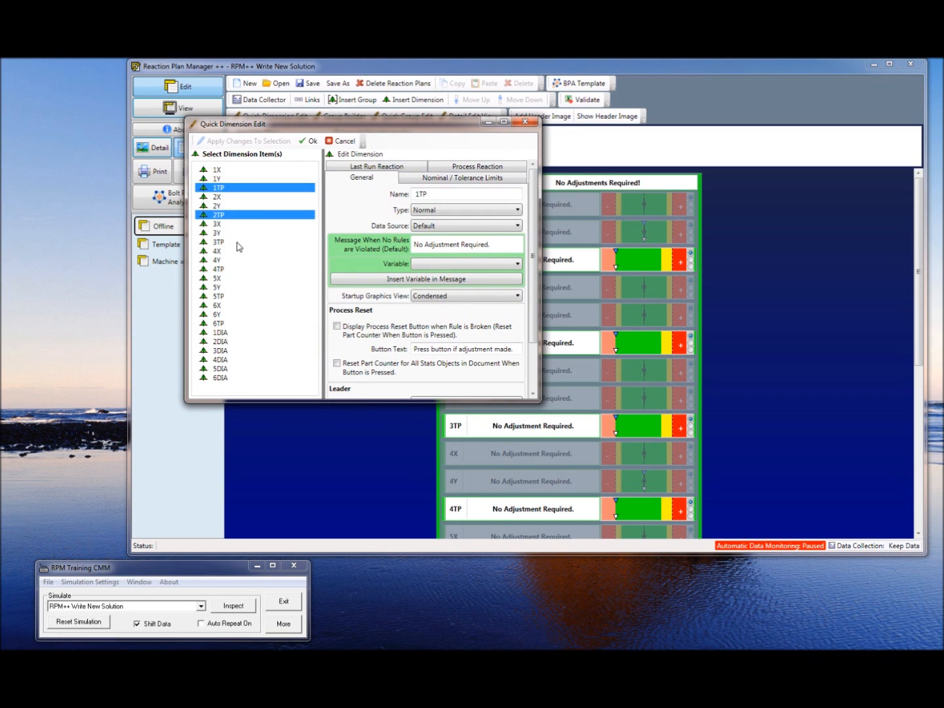
pyautogui.keyDown('ctrl'); pyautogui.click(233, 242); pyautogui.keyUp('ctrl')
pyautogui.keyDown('ctrl'); pyautogui.click(227, 269); pyautogui.keyUp('ctrl')
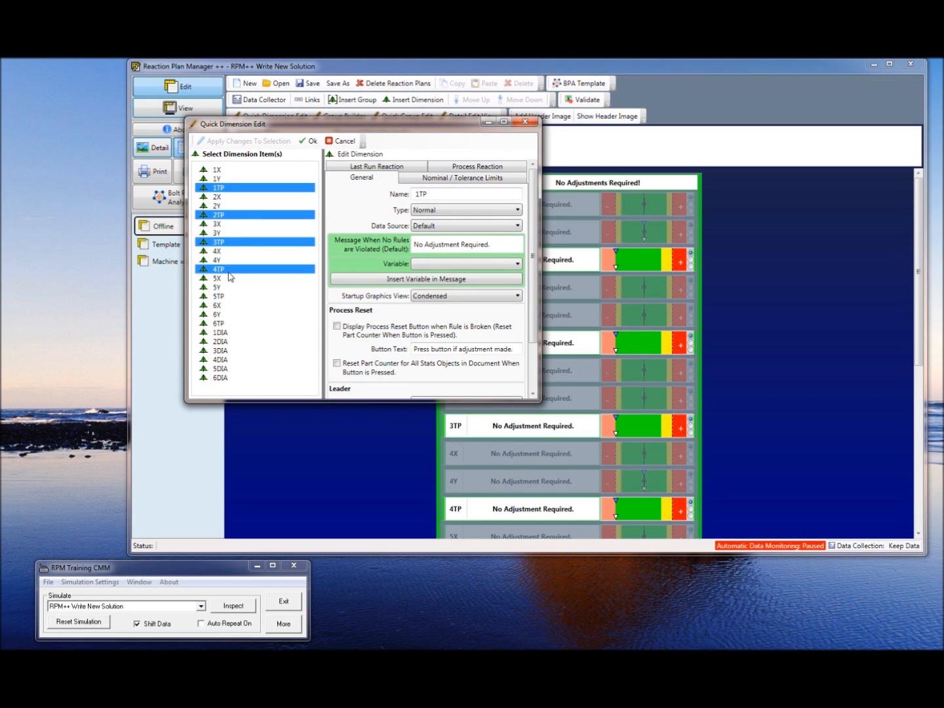
pyautogui.keyDown('ctrl'); pyautogui.click(223, 296); pyautogui.keyUp('ctrl')
pyautogui.keyDown('ctrl'); pyautogui.click(233, 324); pyautogui.keyUp('ctrl')
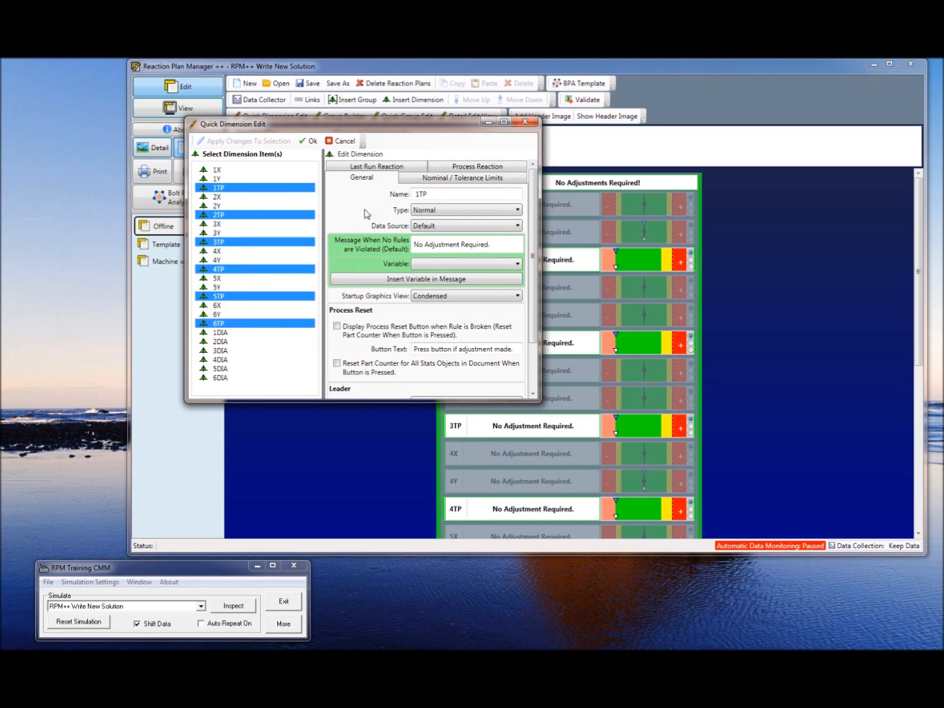
# Step: Set the last run Percent of Tolerance Rule message to "Use Bolt Pattern Analysis to Get Machine Adjustments"
pyautogui.moveTo(539, 401); pyautogui.dragTo(786, 542)
pyautogui.click(548, 167)
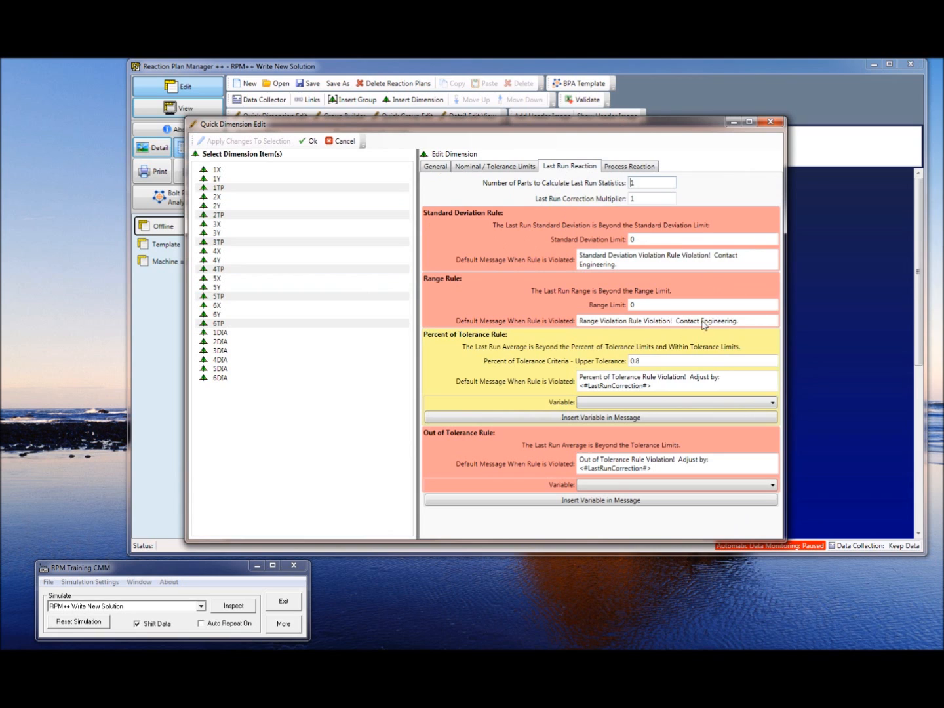
pyautogui.moveTo(687, 385); pyautogui.dragTo(554, 375)
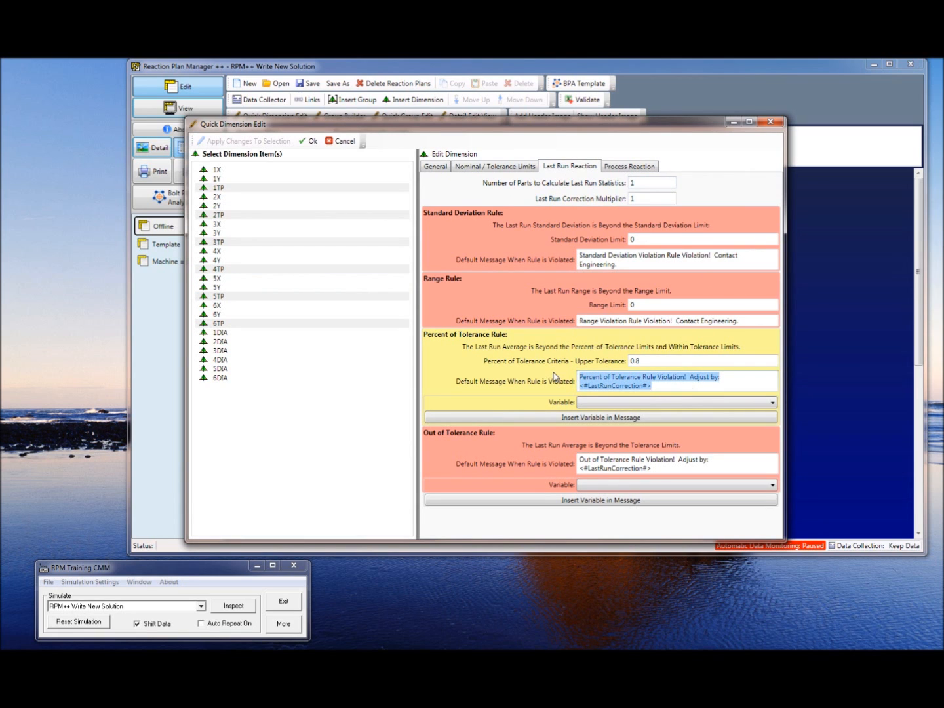
pyautogui.write('Us')
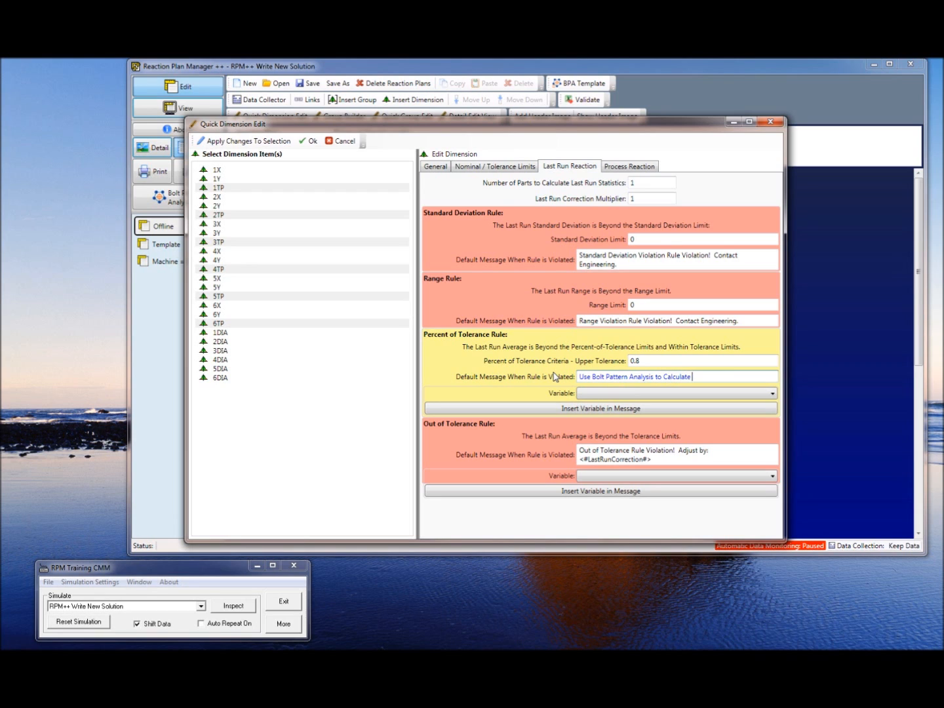
pyautogui.write('Ma')
pyautogui.press('BackSpace')
pyautogui.press('BackSpace')
pyautogui.press('BackSpace')
pyautogui.press('BackSpace')
pyautogui.press('BackSpace')
pyautogui.press('BackSpace')
pyautogui.press('BackSpace')
pyautogui.press('BackSpace')
pyautogui.press('BackSpace')
pyautogui.press('BackSpace')
pyautogui.press('BackSpace')
pyautogui.press('BackSpace')
pyautogui.press('BackSpace')
pyautogui.hotkey('ctrl', 'a')
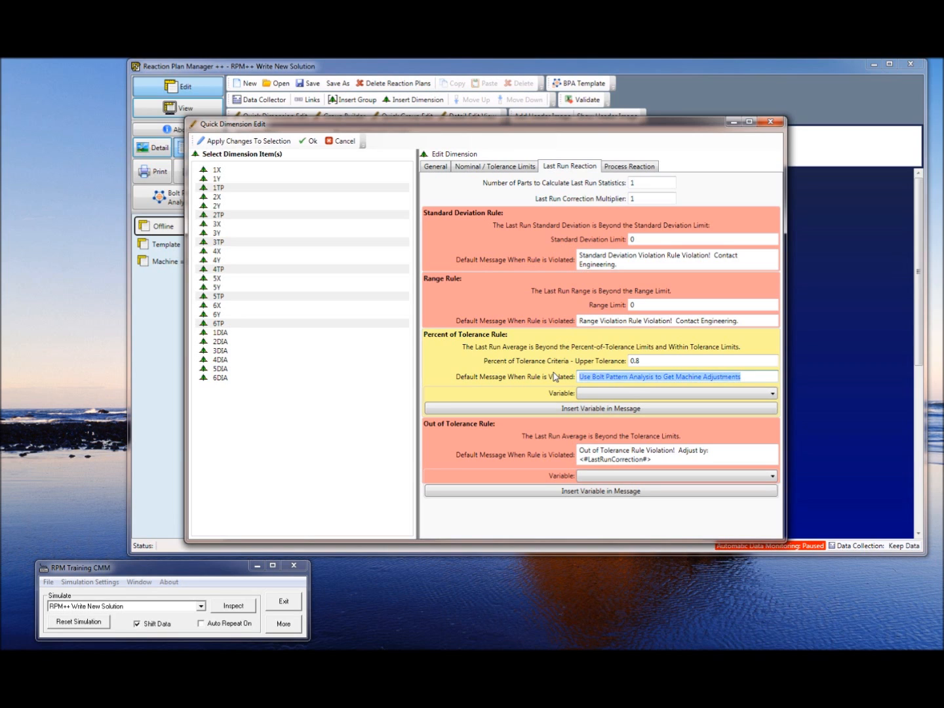
# Step: Copy the Percent of Tolerance Rule message over the entire Out of Tolerance Rule message
pyautogui.rightClick(685, 382)
pyautogui.click(711, 397)
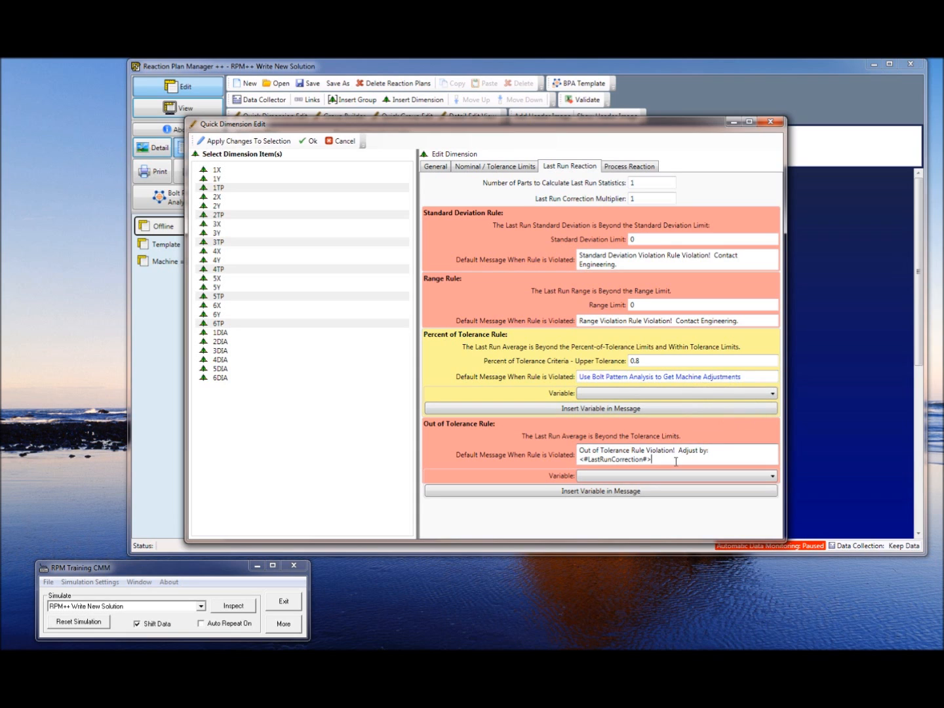
pyautogui.moveTo(652, 459); pyautogui.dragTo(583, 460)
pyautogui.hotkey('ctrl', 'a')
pyautogui.rightClick(593, 452)
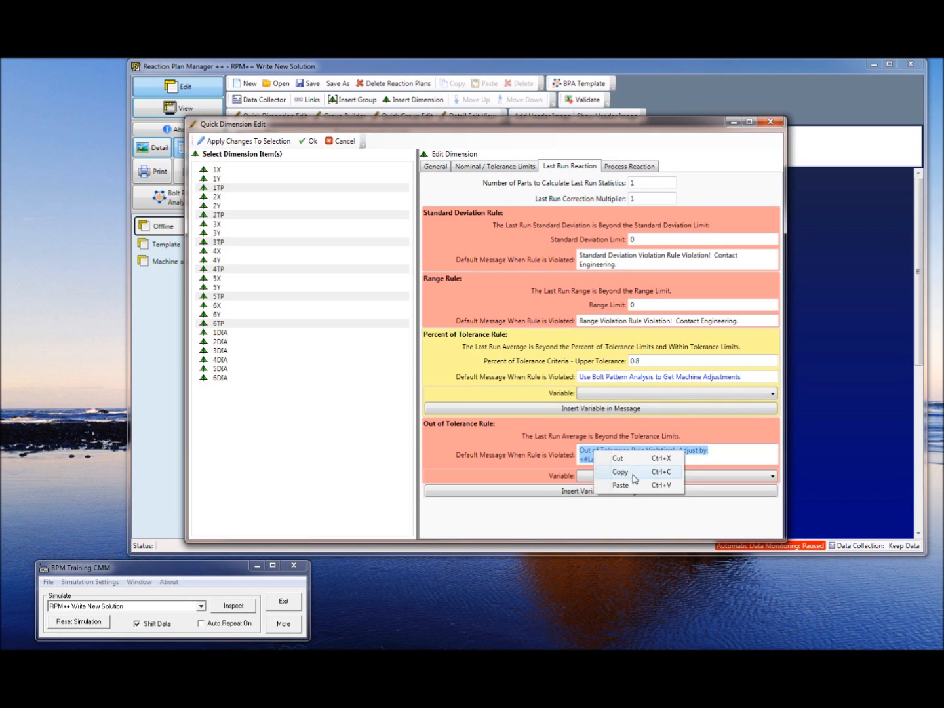
pyautogui.click(631, 488)
# Step: Apply the message changes to the selected TP dimensions and return to view mode, overwriting the existing solution files
pyautogui.click(624, 168)
pyautogui.click(594, 169)
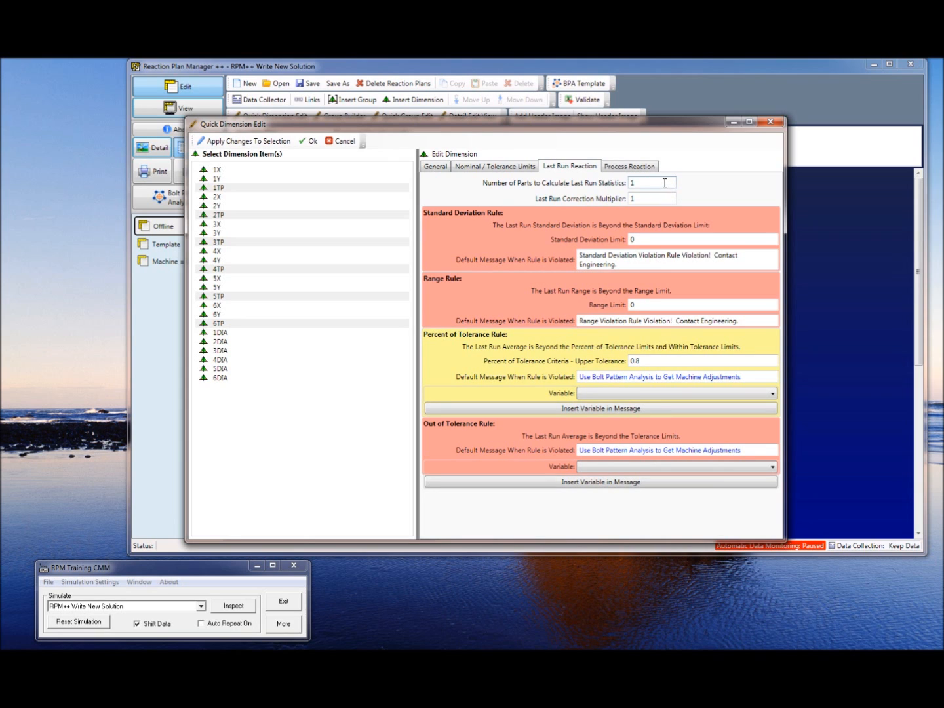
pyautogui.click(249, 141)
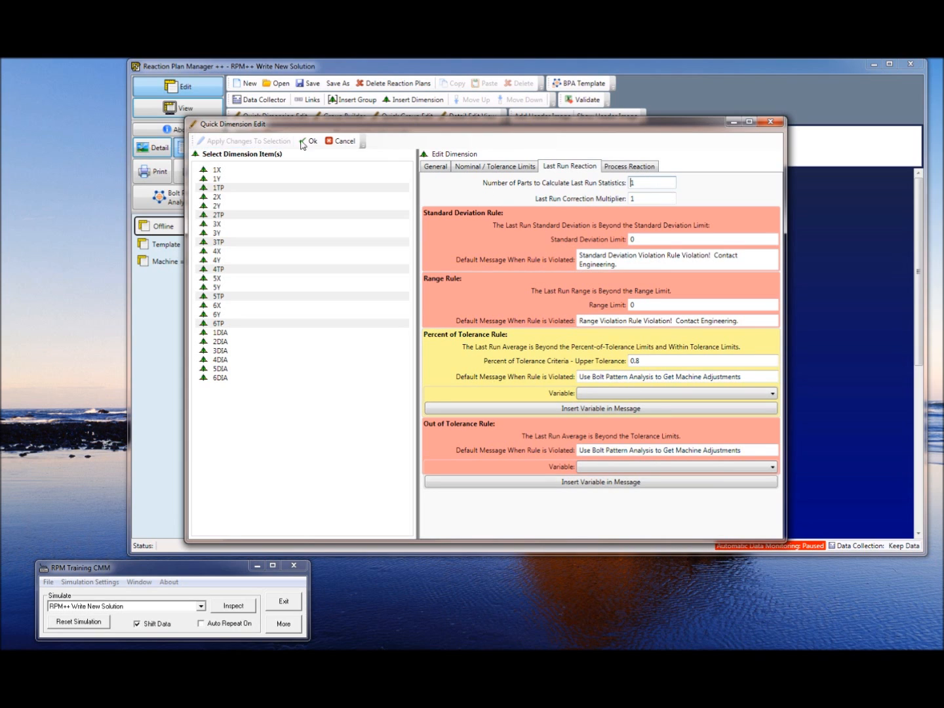
pyautogui.click(306, 142)
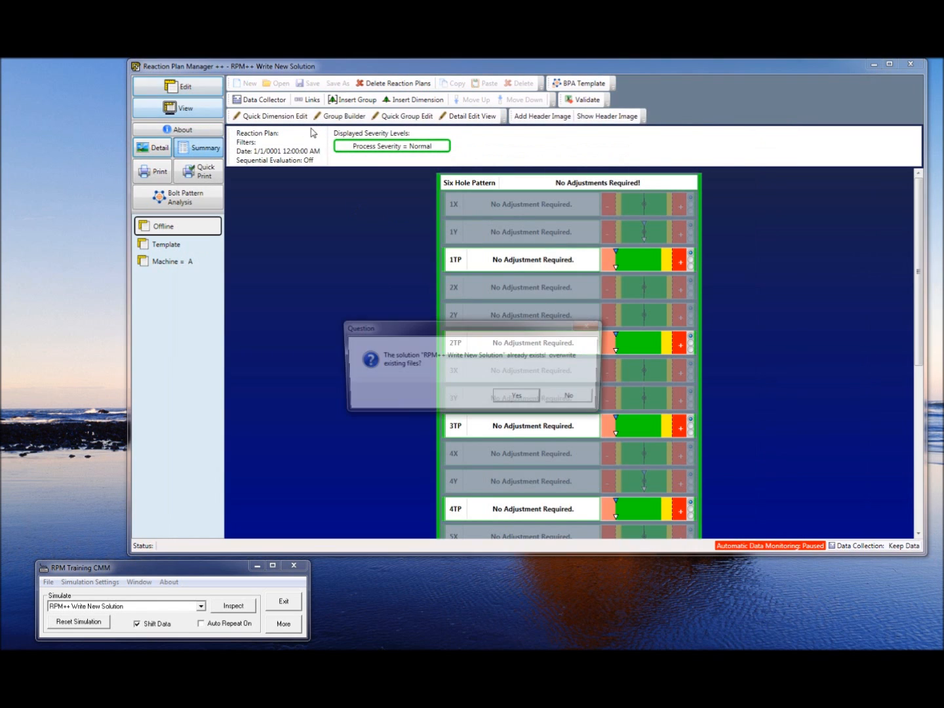
pyautogui.click(519, 398)
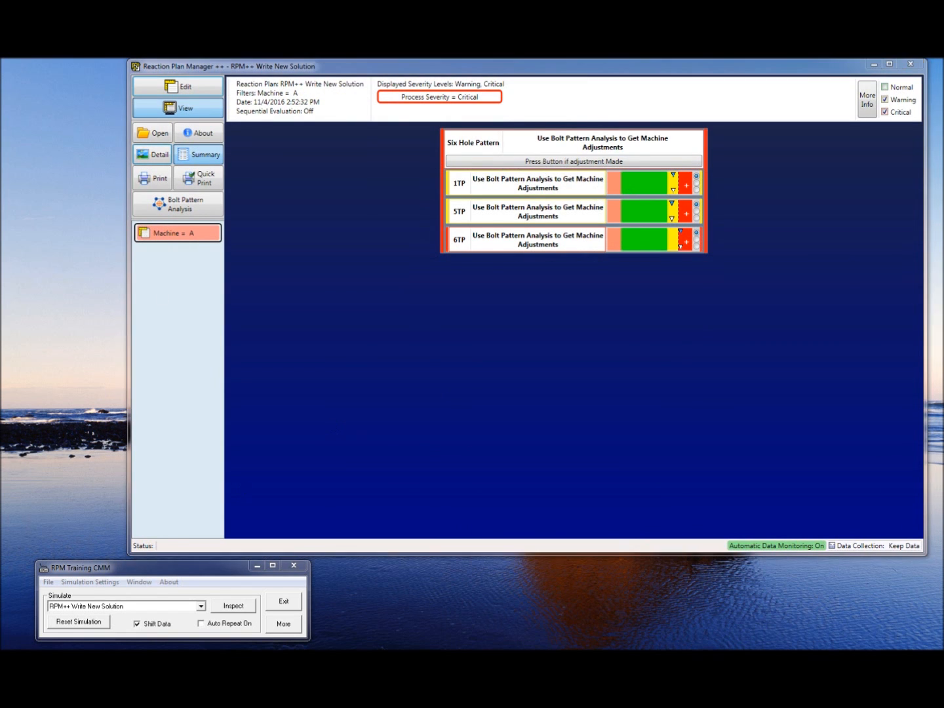
# Step: Switch to RPM Training CMM, expand its additional settings and run several simulated inspections for machine A
pyautogui.click(128, 570)
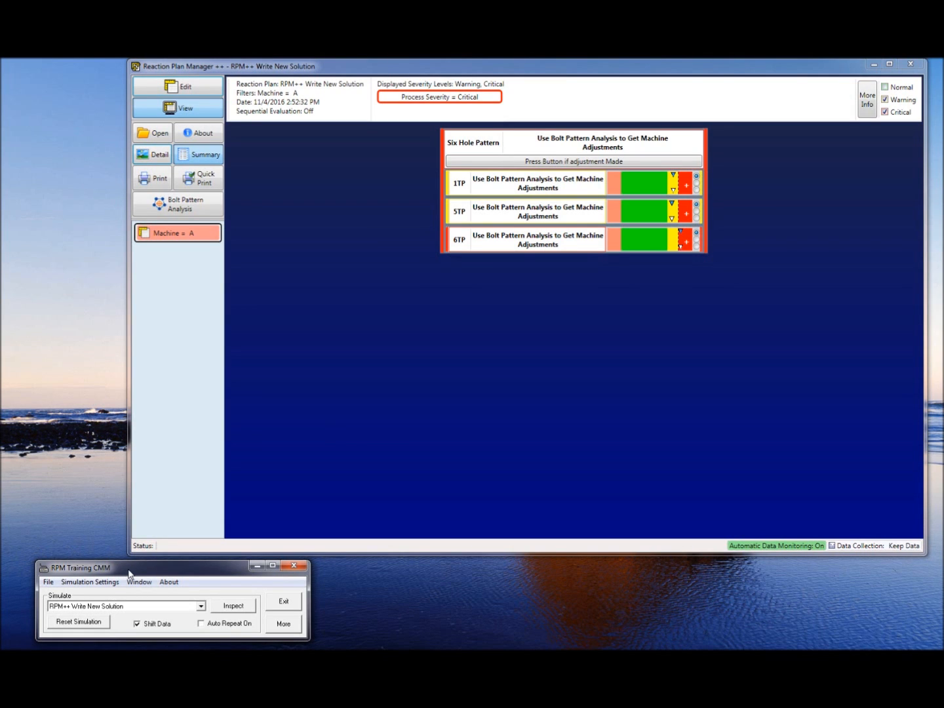
pyautogui.click(237, 607)
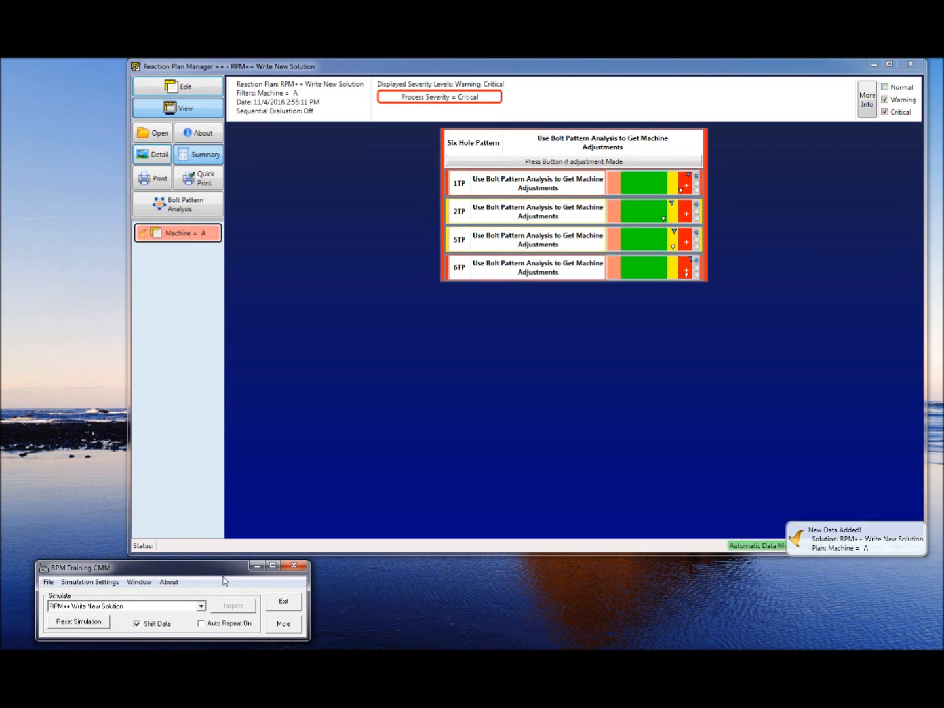
pyautogui.moveTo(220, 570); pyautogui.dragTo(219, 564)
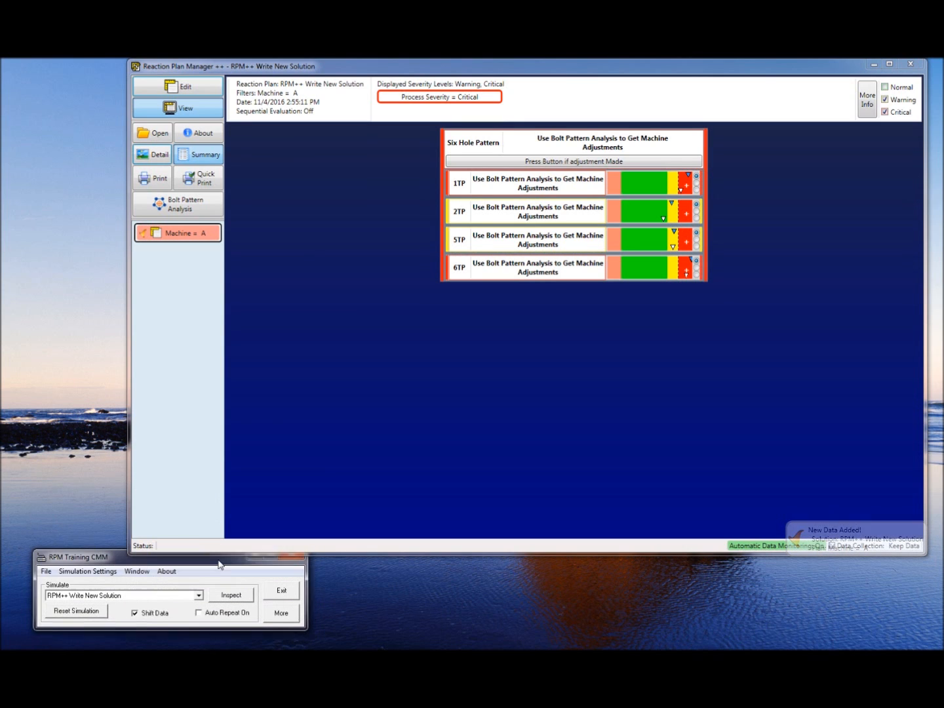
pyautogui.click(281, 618)
pyautogui.click(216, 606)
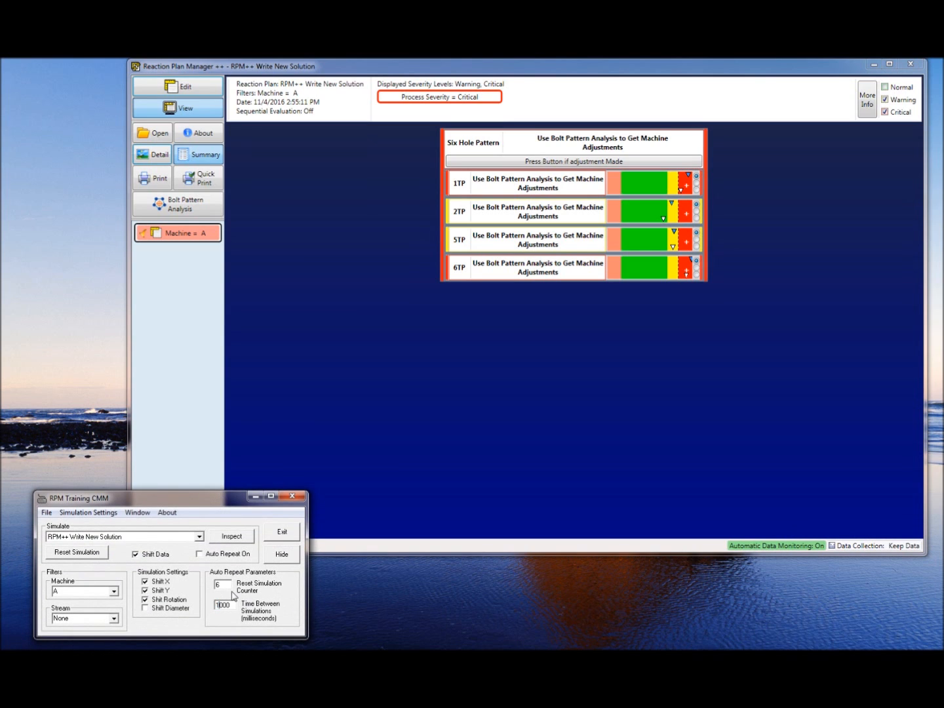
pyautogui.click(239, 542)
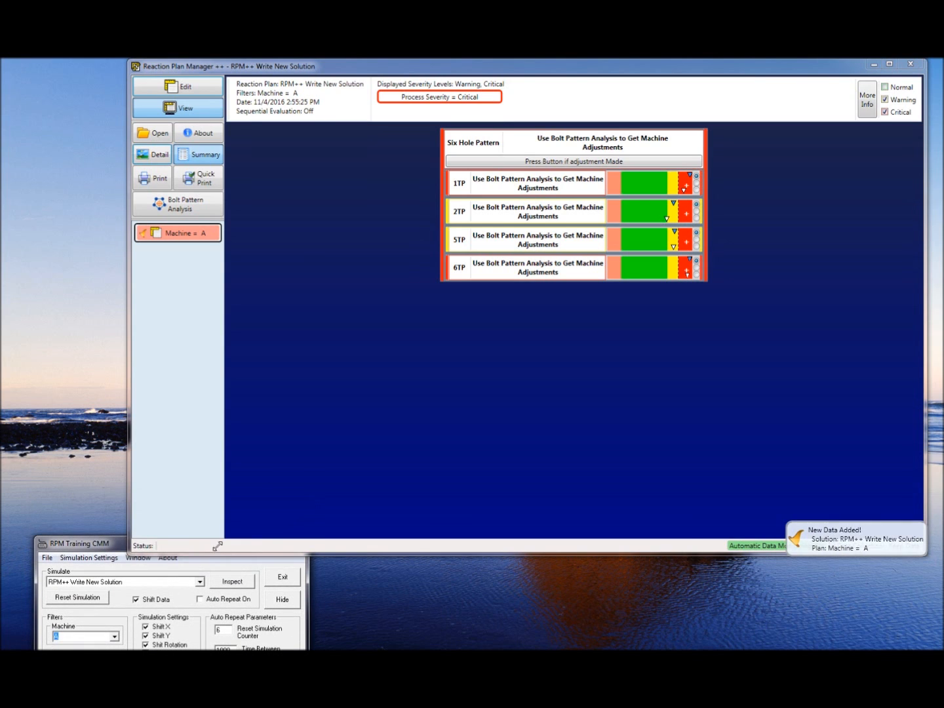
pyautogui.click(237, 590)
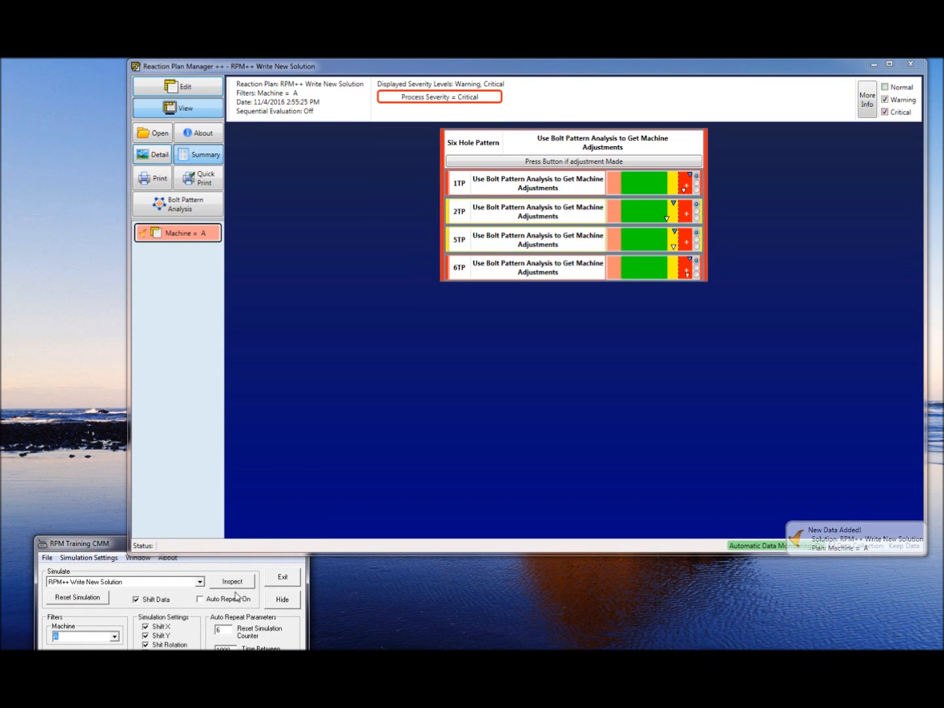
pyautogui.click(238, 585)
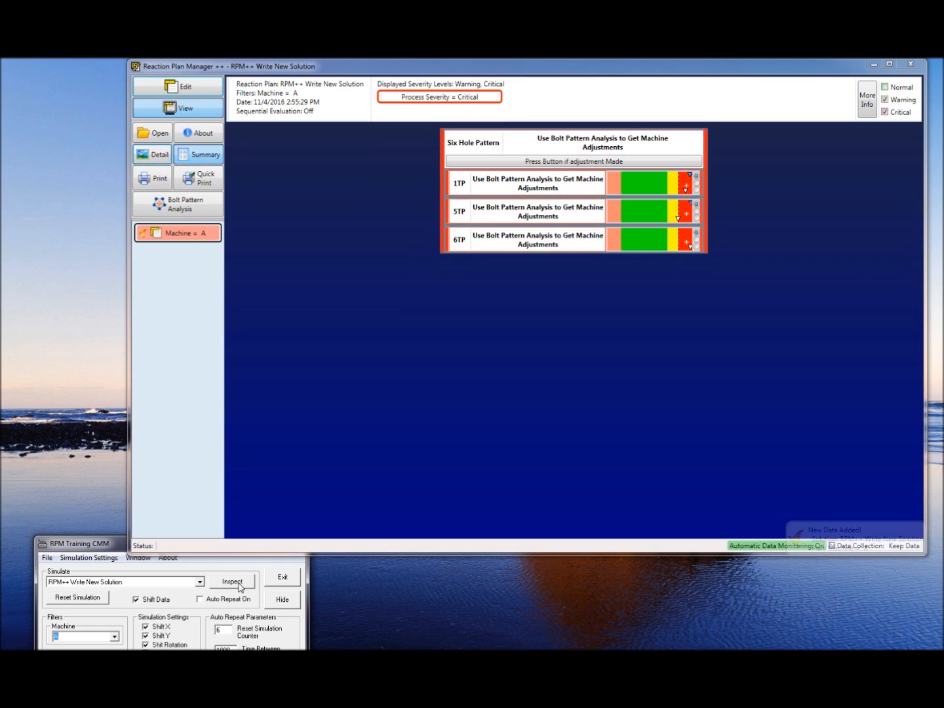
pyautogui.click(229, 585)
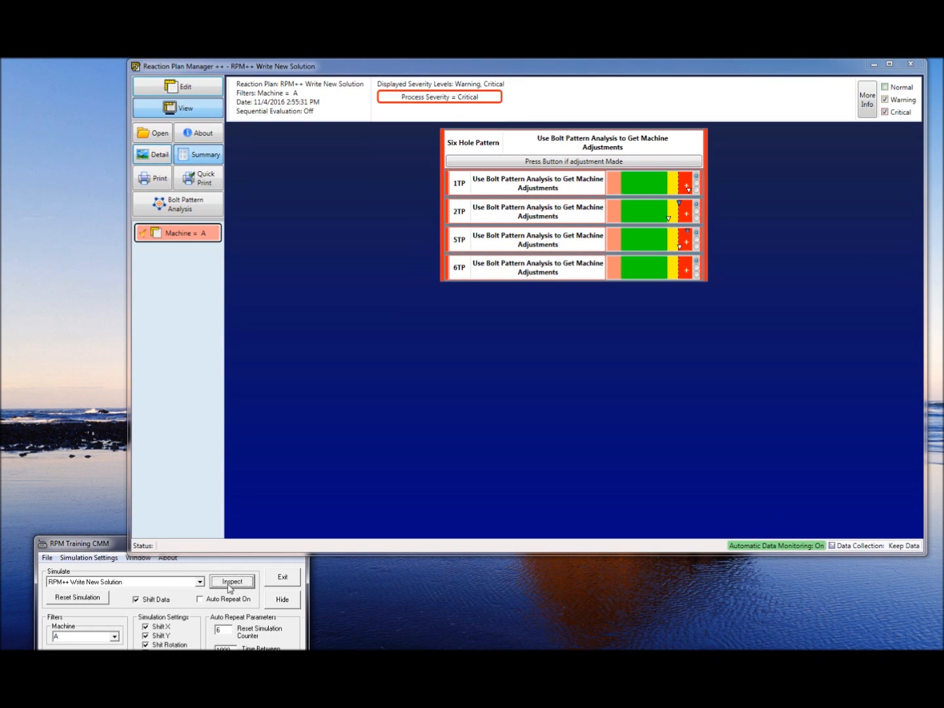
pyautogui.click(104, 548)
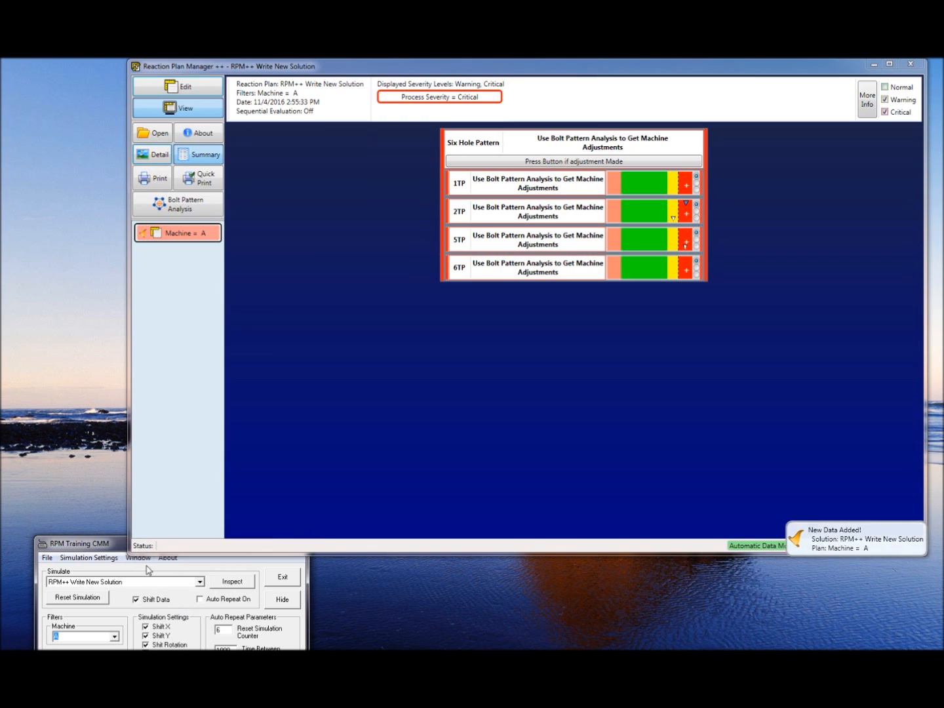
# Step: Run simulated inspections of RPM++ Write New Solution for machine B and machine C
pyautogui.click(114, 636)
pyautogui.click(68, 582)
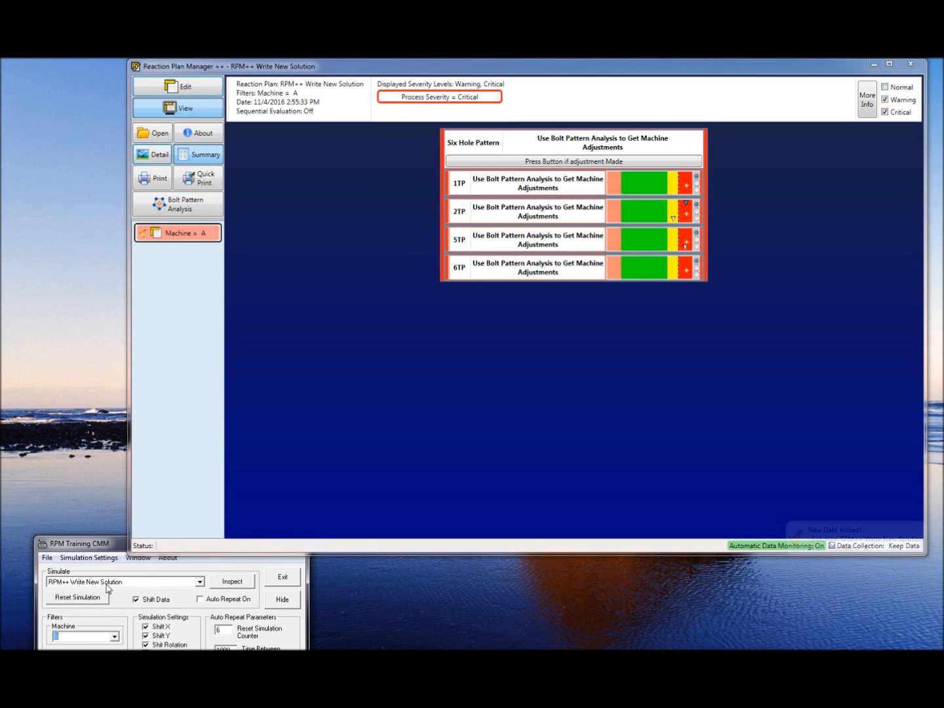
pyautogui.click(229, 586)
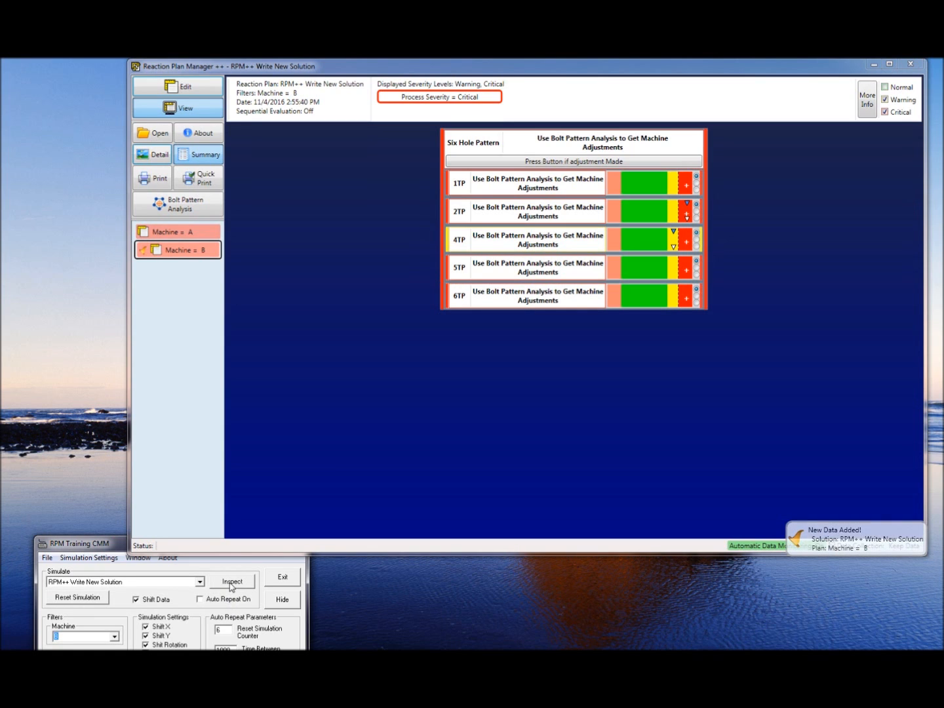
pyautogui.click(114, 636)
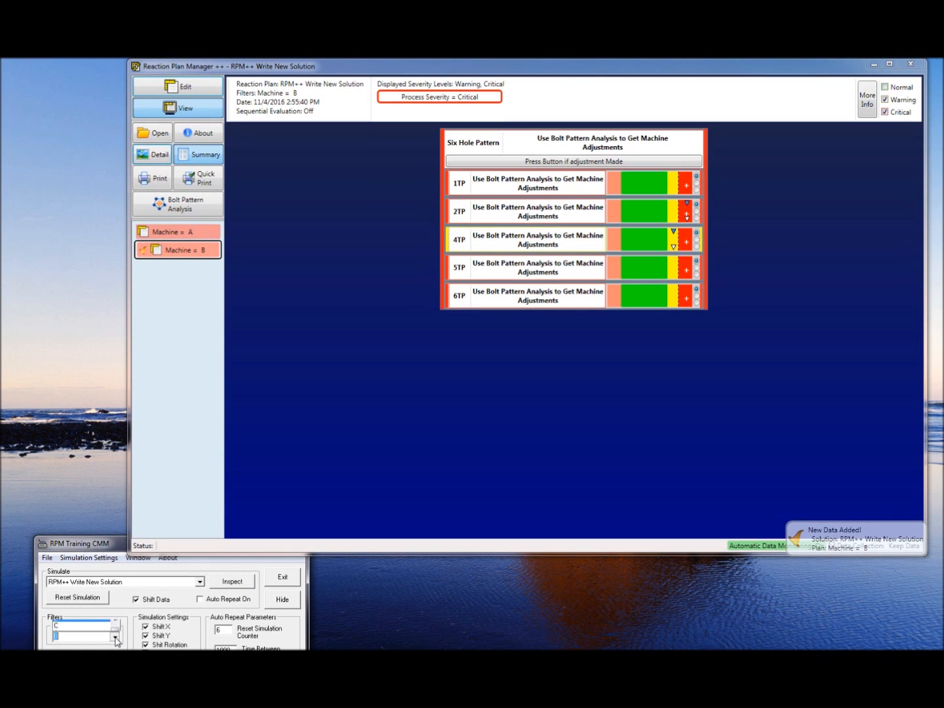
pyautogui.click(72, 575)
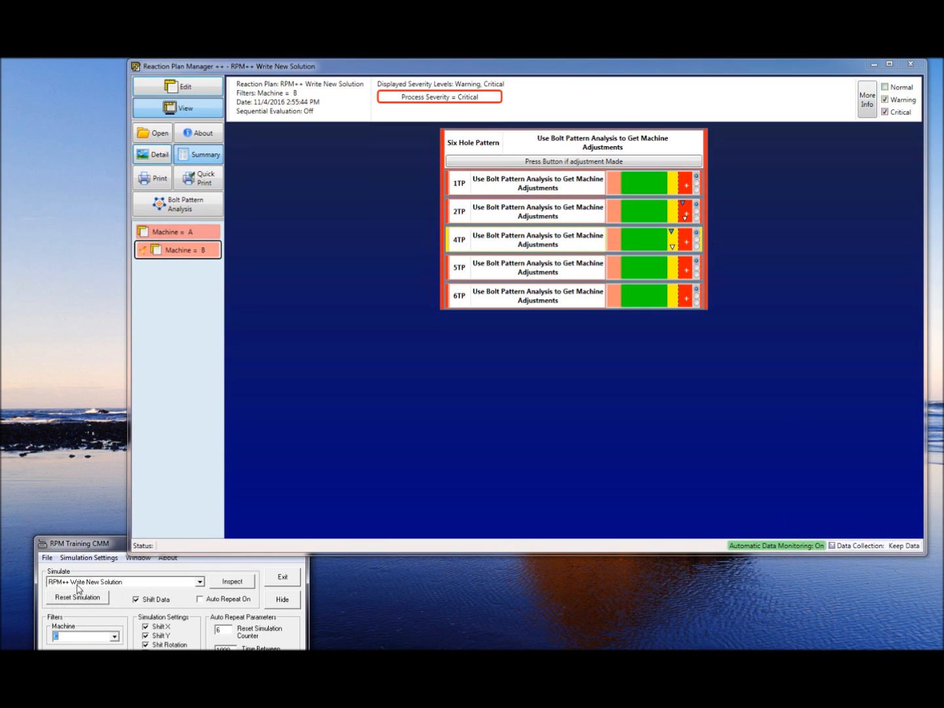
pyautogui.click(236, 585)
# Step: Launch Bolt Pattern Analysis from the plan, continuing the evaluation with an increased number of parts, and enlarge its window
pyautogui.click(197, 208)
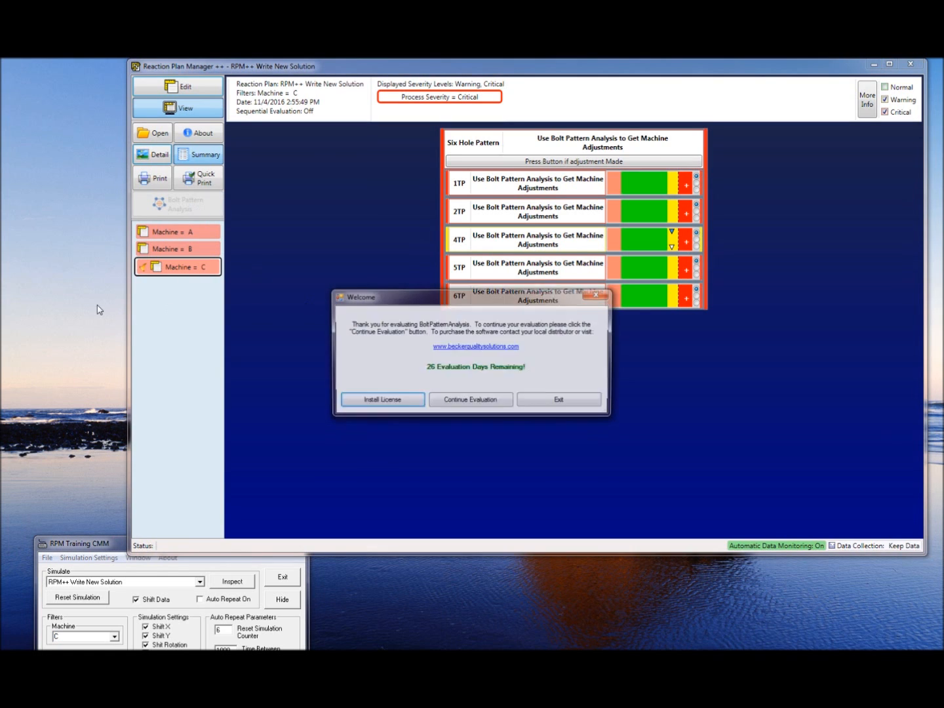
pyautogui.click(481, 398)
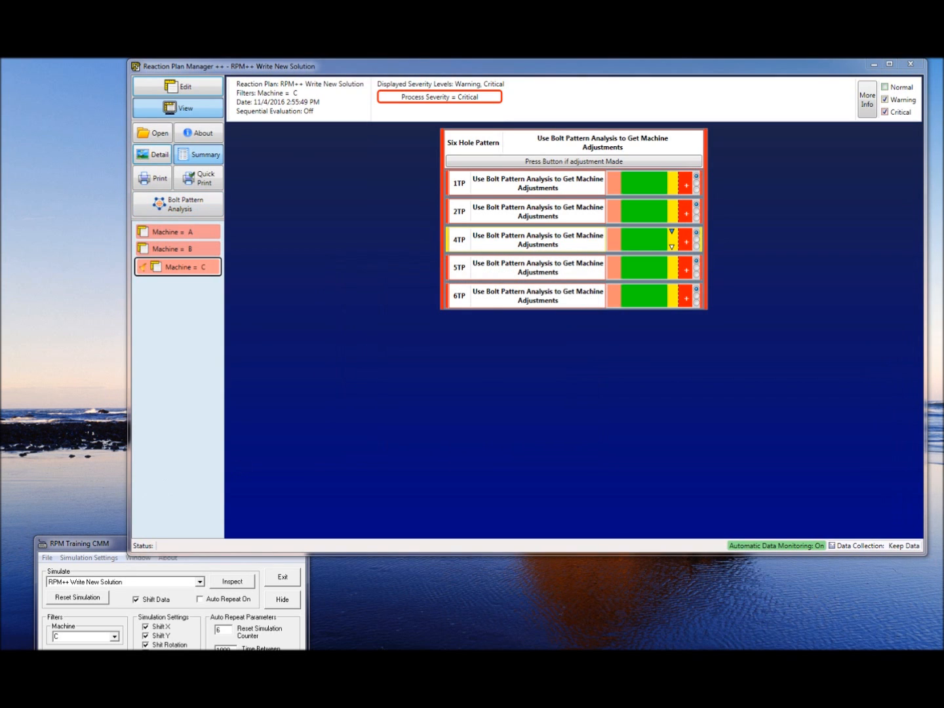
pyautogui.moveTo(157, 155); pyautogui.dragTo(327, 257)
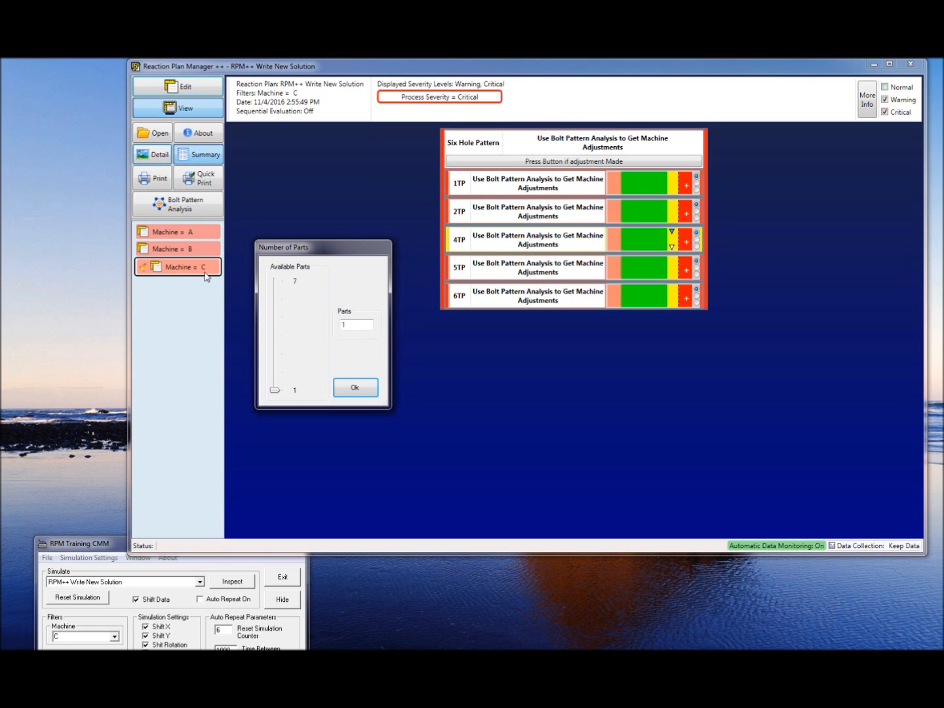
pyautogui.moveTo(275, 391); pyautogui.dragTo(279, 321)
pyautogui.click(356, 388)
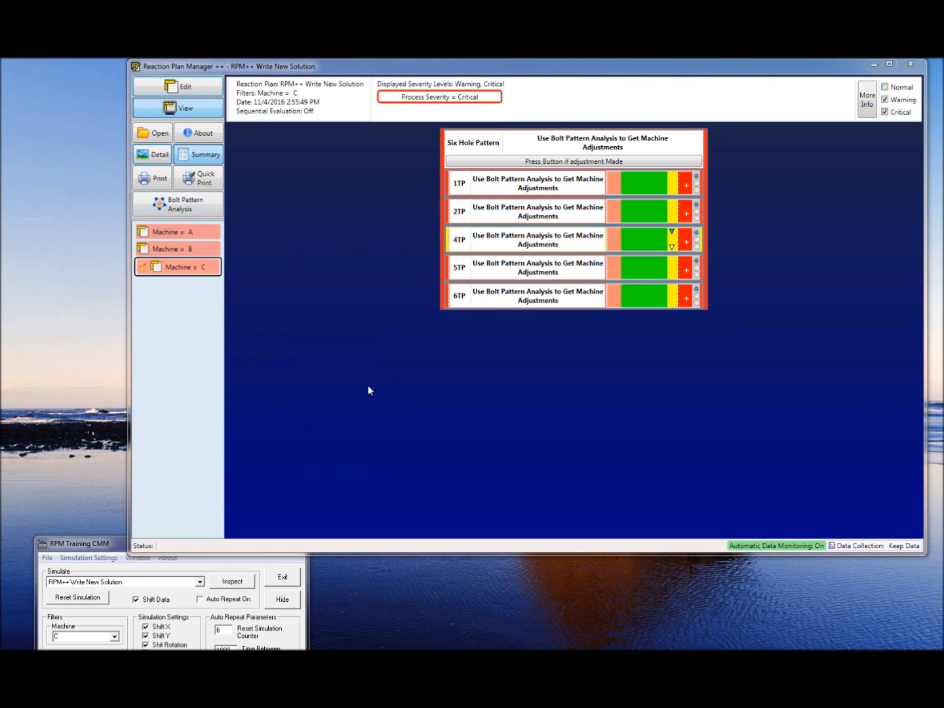
pyautogui.moveTo(452, 154); pyautogui.dragTo(557, 93)
pyautogui.moveTo(701, 400); pyautogui.dragTo(941, 626)
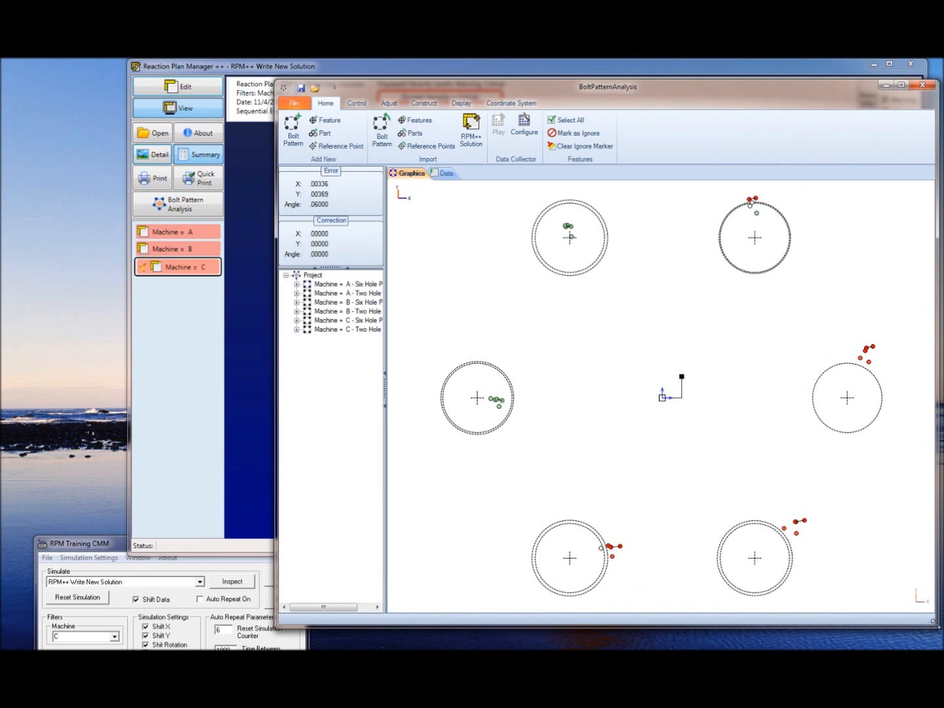
# Step: Widen the project tree to fit the full pattern names and display machine A's Six Hole Pattern
pyautogui.click(491, 103)
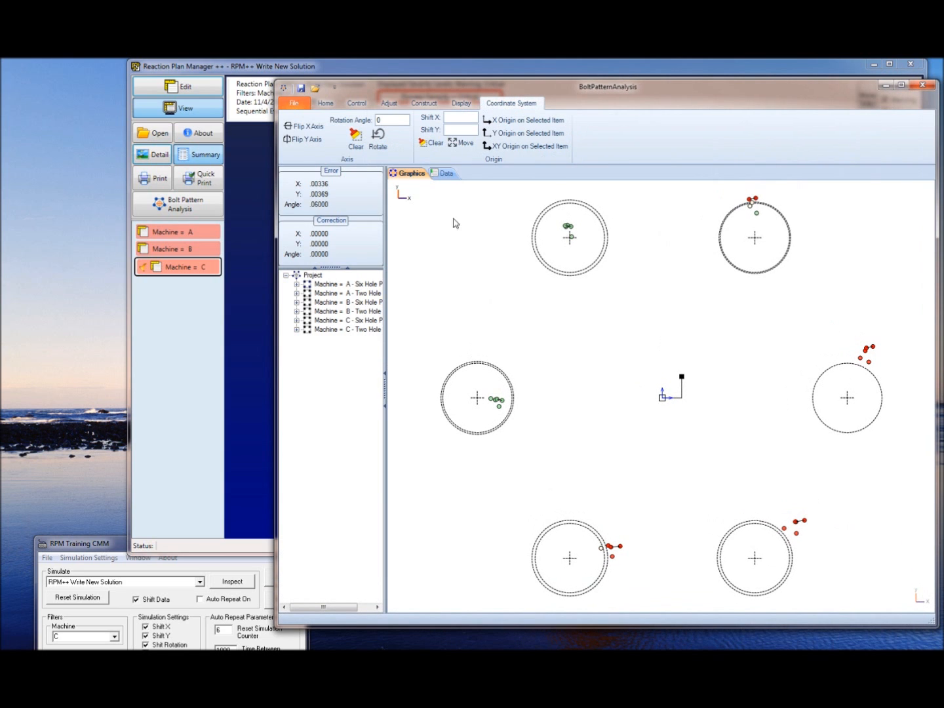
pyautogui.moveTo(386, 305); pyautogui.dragTo(452, 307)
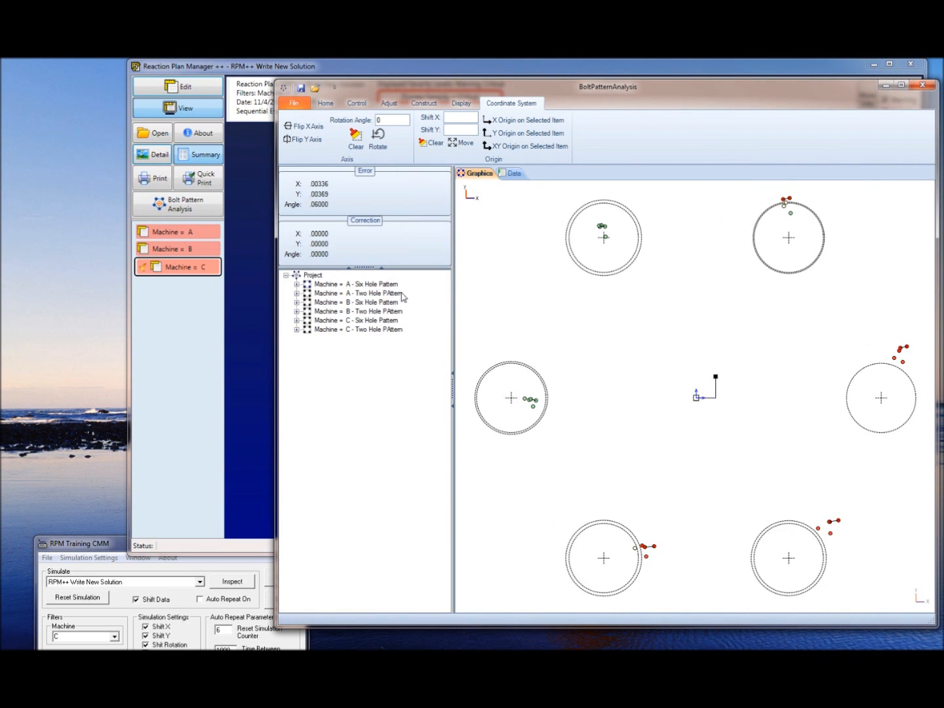
pyautogui.click(393, 284)
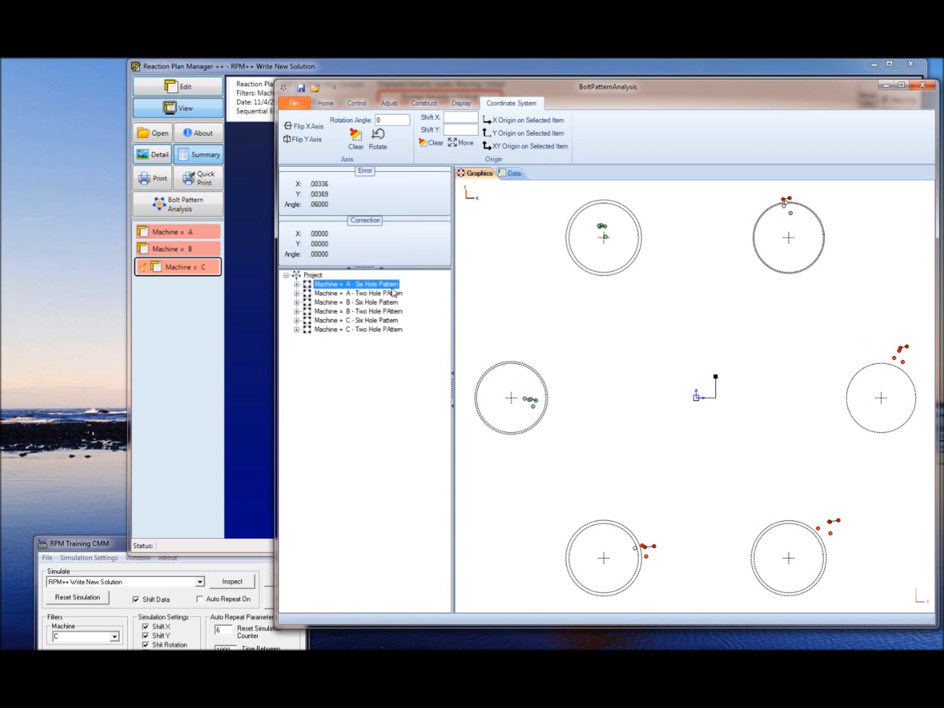
# Step: Compare the plotted deviations of the six-hole and two-hole patterns between machine A and machine B
pyautogui.click(338, 302)
pyautogui.click(340, 314)
pyautogui.click(346, 303)
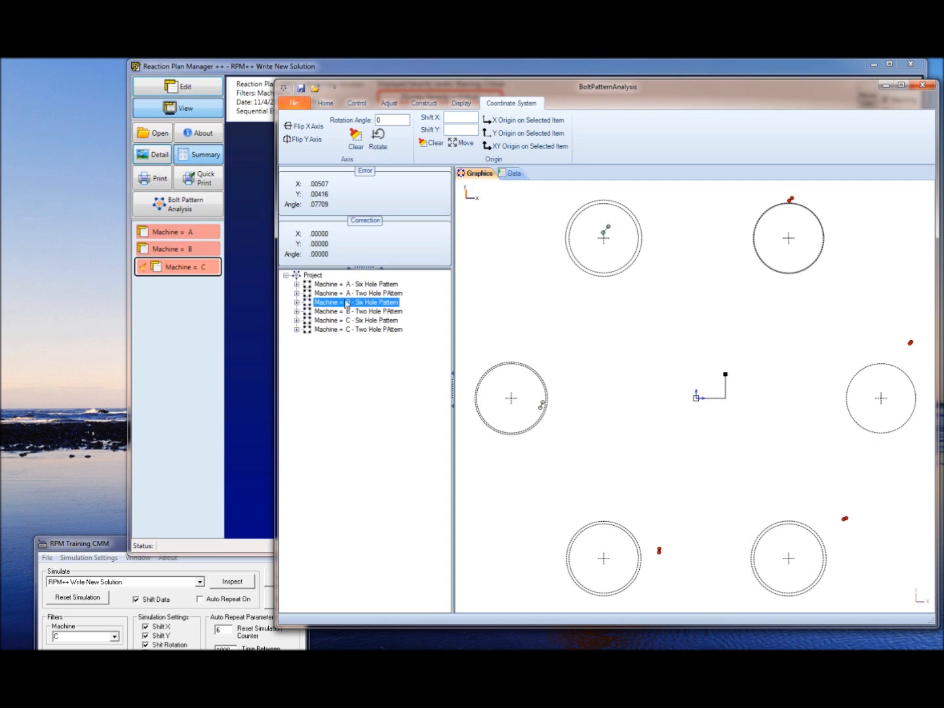
pyautogui.click(354, 284)
pyautogui.click(354, 294)
pyautogui.click(352, 284)
pyautogui.click(354, 294)
pyautogui.click(355, 303)
pyautogui.click(357, 311)
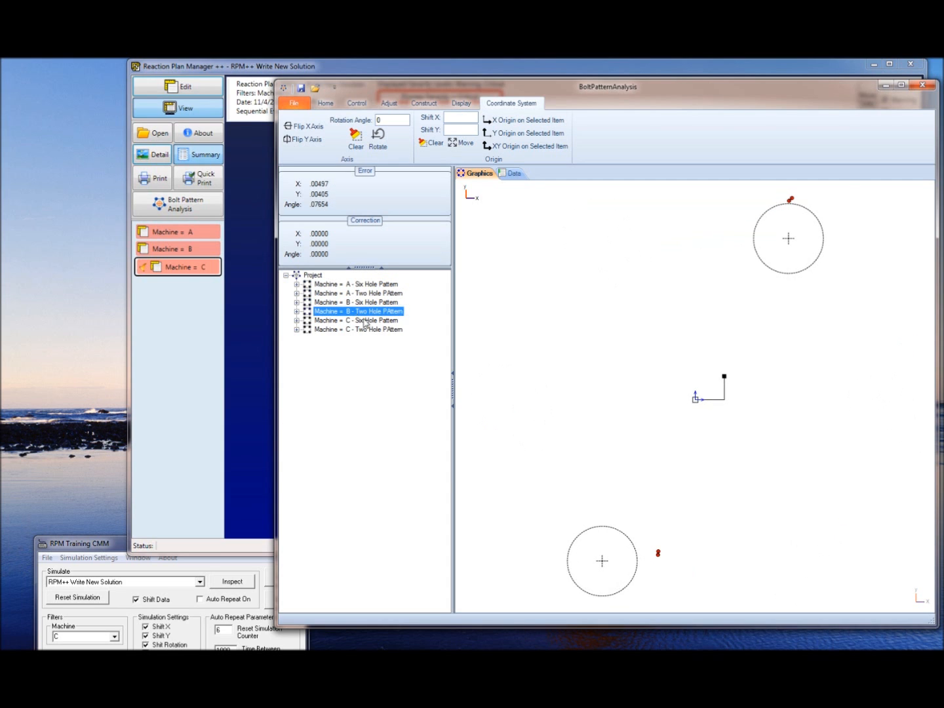
# Step: Examine machine C's six-hole and two-hole patterns and compare them with machine B's two-hole pattern
pyautogui.click(367, 320)
pyautogui.click(371, 330)
pyautogui.click(369, 322)
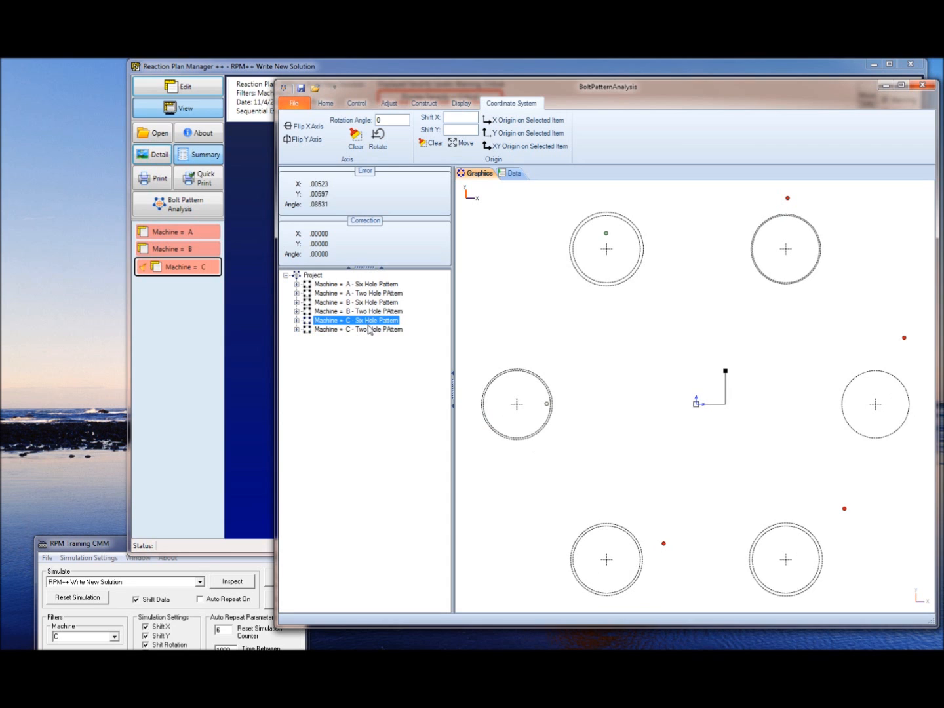
pyautogui.click(370, 330)
pyautogui.click(368, 321)
pyautogui.click(367, 312)
pyautogui.click(367, 320)
pyautogui.click(369, 329)
pyautogui.click(367, 321)
pyautogui.click(367, 311)
# Step: View all six hole patterns in order, from machine A's Six Hole Pattern to machine C's Two Hole Pattern
pyautogui.click(367, 284)
pyautogui.click(368, 293)
pyautogui.click(367, 302)
pyautogui.click(366, 312)
pyautogui.click(366, 320)
pyautogui.click(366, 329)
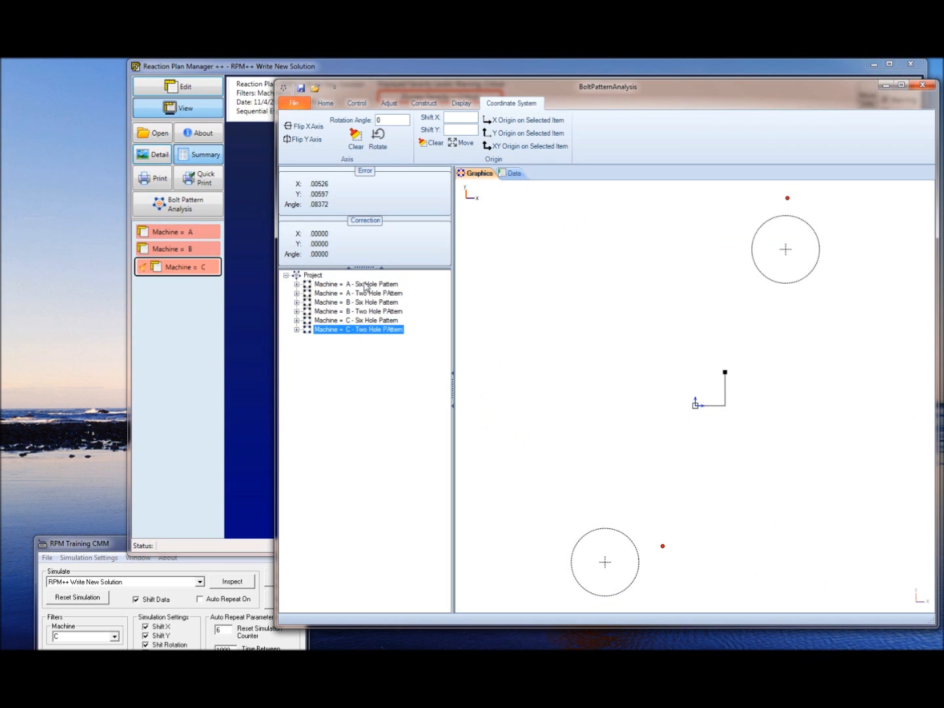
# Step: Review the errors of all three machines' patterns again, returning to machine A's Two Hole Pattern
pyautogui.click(365, 284)
pyautogui.click(366, 293)
pyautogui.click(365, 285)
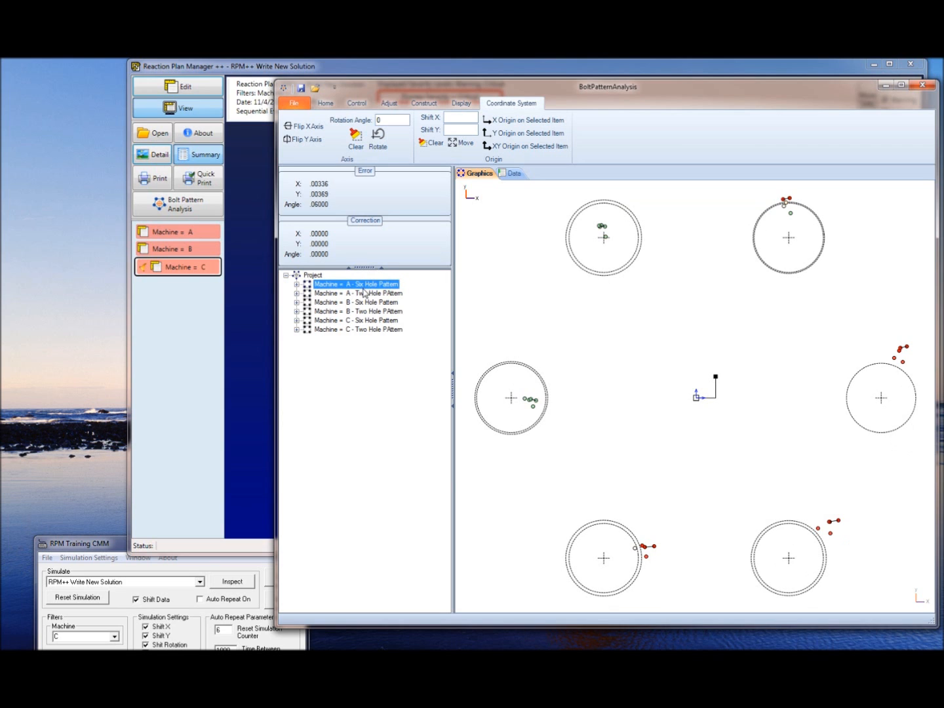
pyautogui.click(366, 302)
pyautogui.click(366, 311)
pyautogui.click(366, 321)
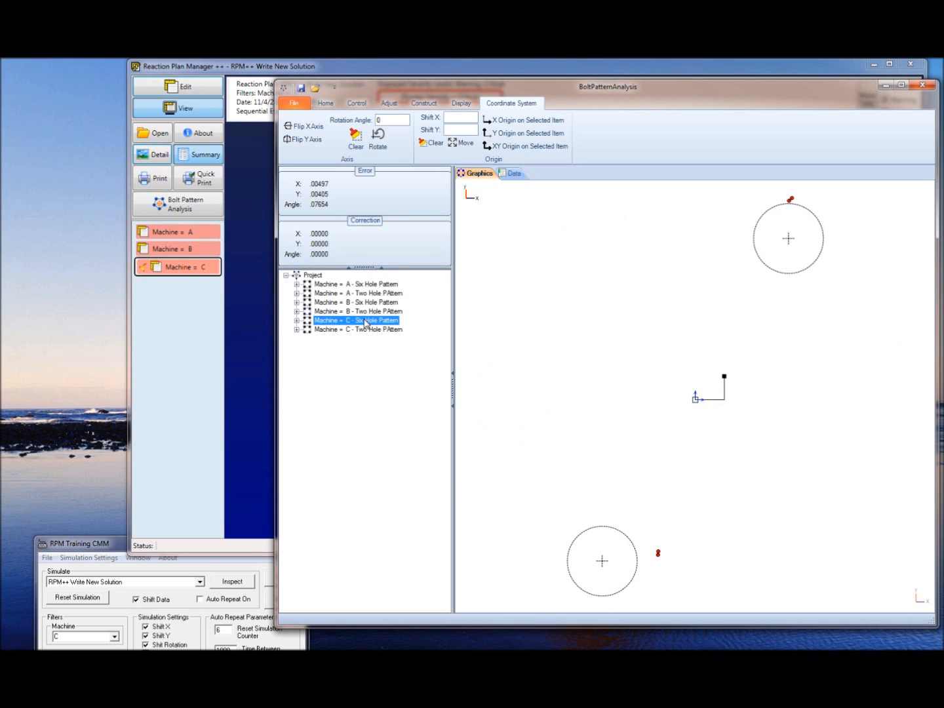
pyautogui.click(366, 329)
pyautogui.click(366, 321)
pyautogui.click(368, 284)
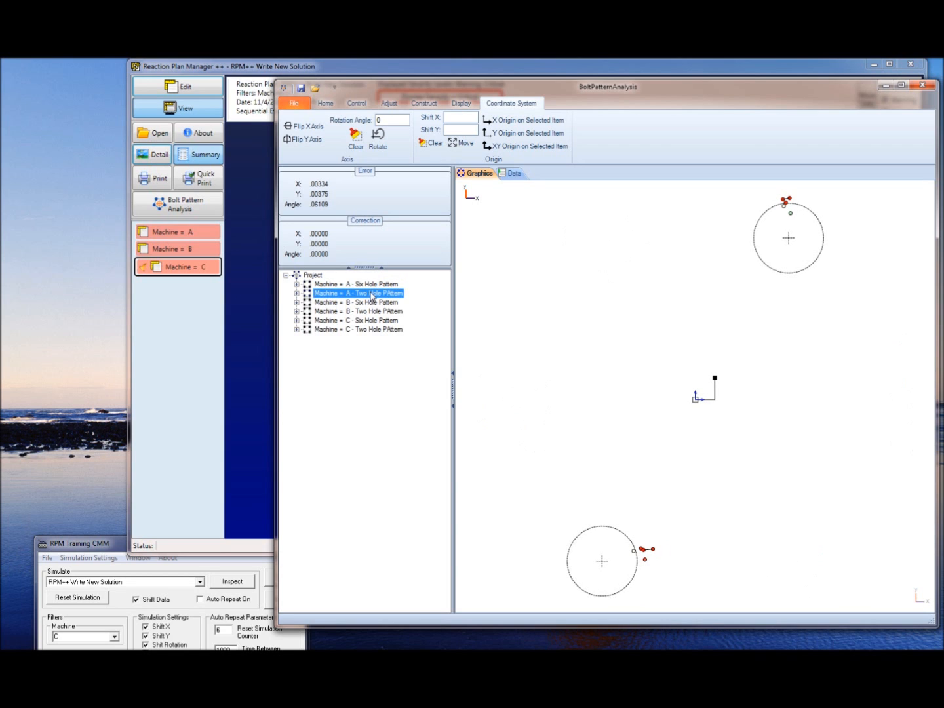
# Step: Perform a best-fit on machine A's Two Hole Pattern and reset it to the home position, repeating this to compare both states
pyautogui.click(355, 104)
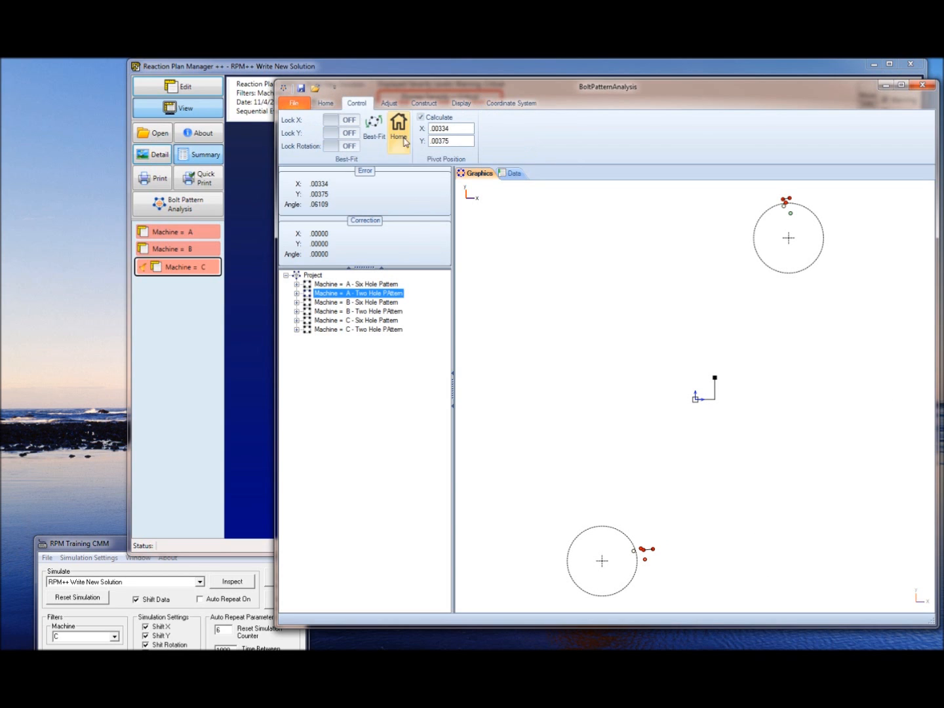
pyautogui.click(373, 126)
pyautogui.click(397, 131)
pyautogui.click(379, 134)
pyautogui.click(397, 131)
pyautogui.click(373, 129)
pyautogui.click(396, 134)
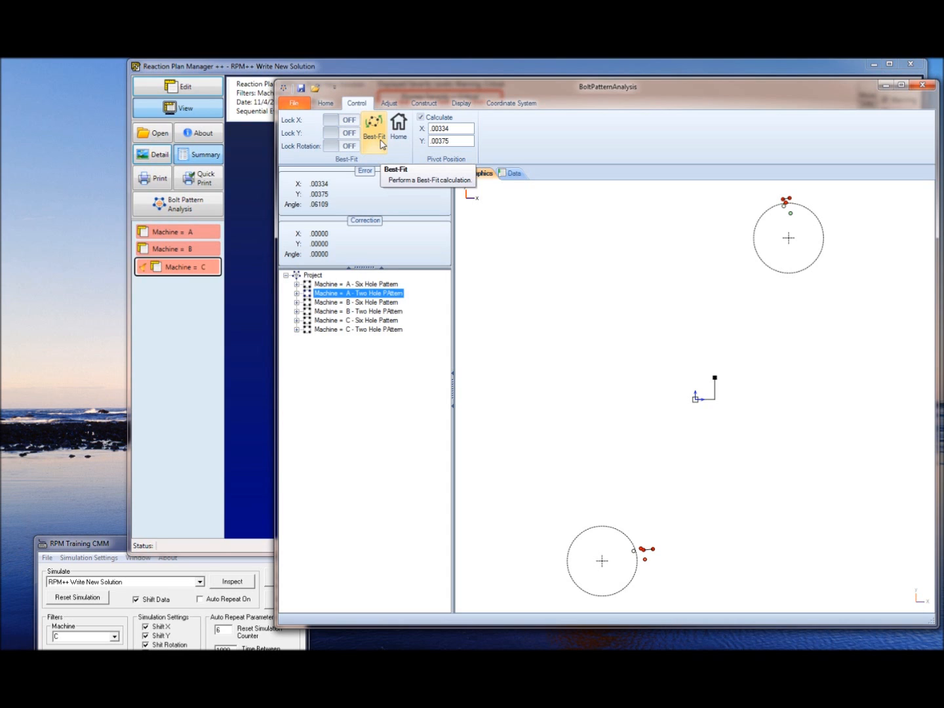
pyautogui.moveTo(430, 86); pyautogui.dragTo(427, 87)
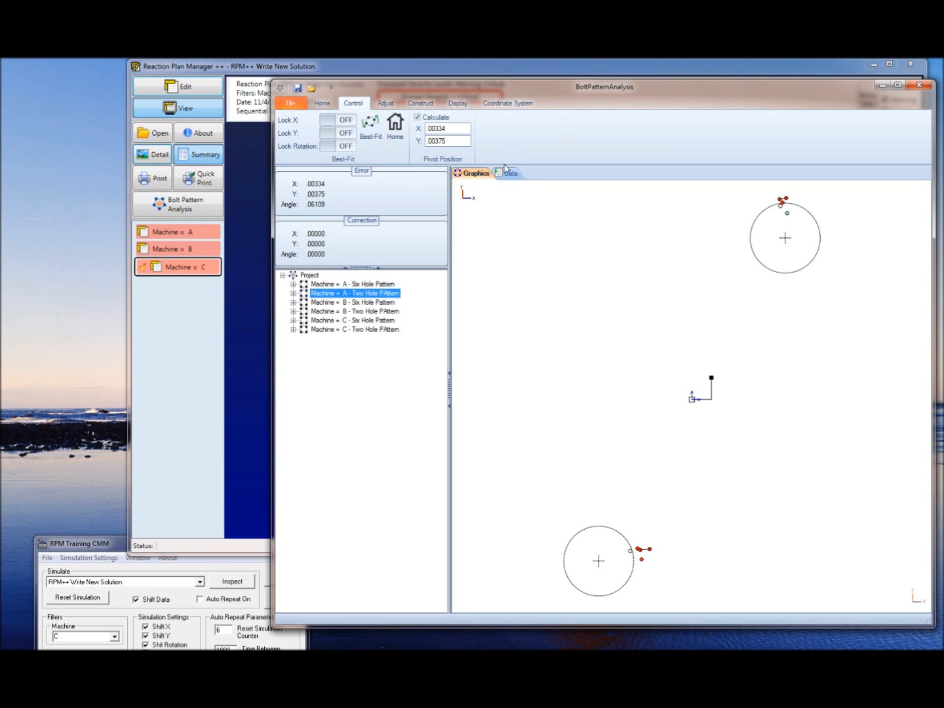
pyautogui.moveTo(510, 90); pyautogui.dragTo(510, 95)
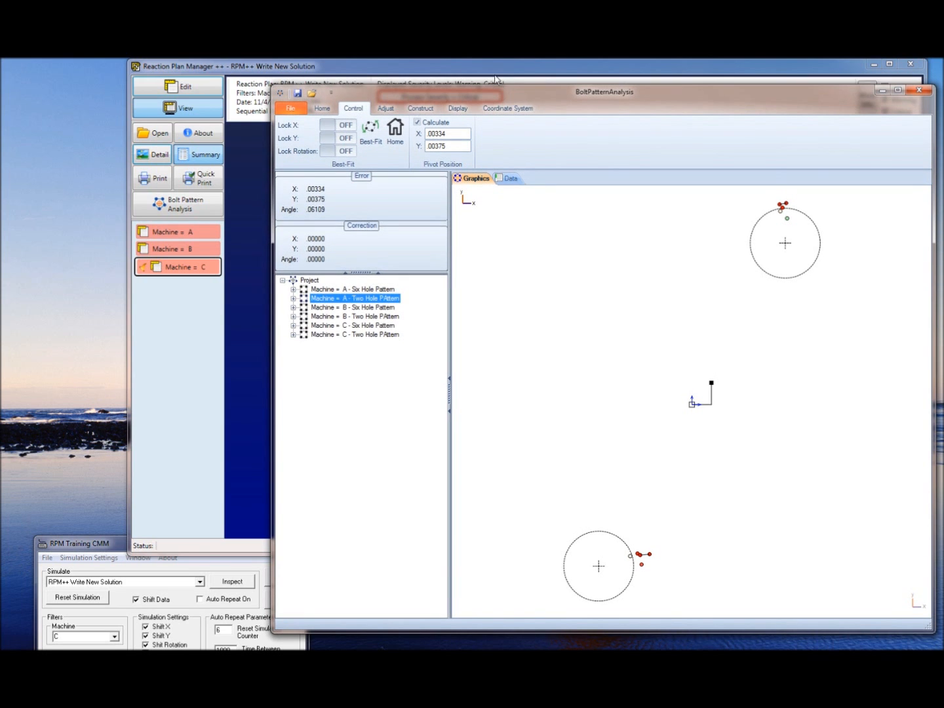
pyautogui.click(495, 67)
pyautogui.click(509, 579)
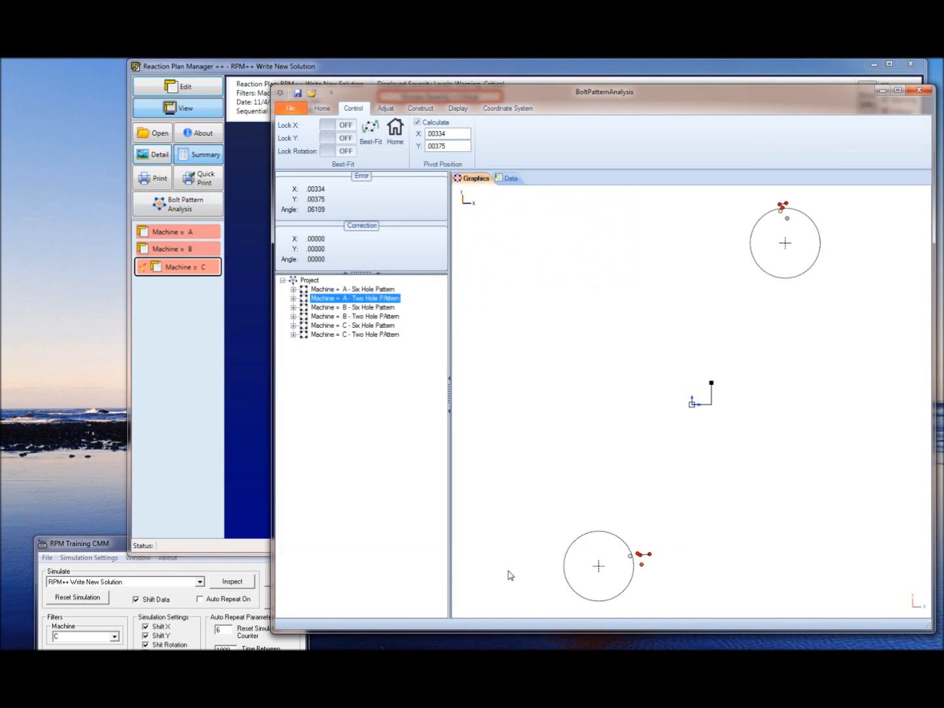